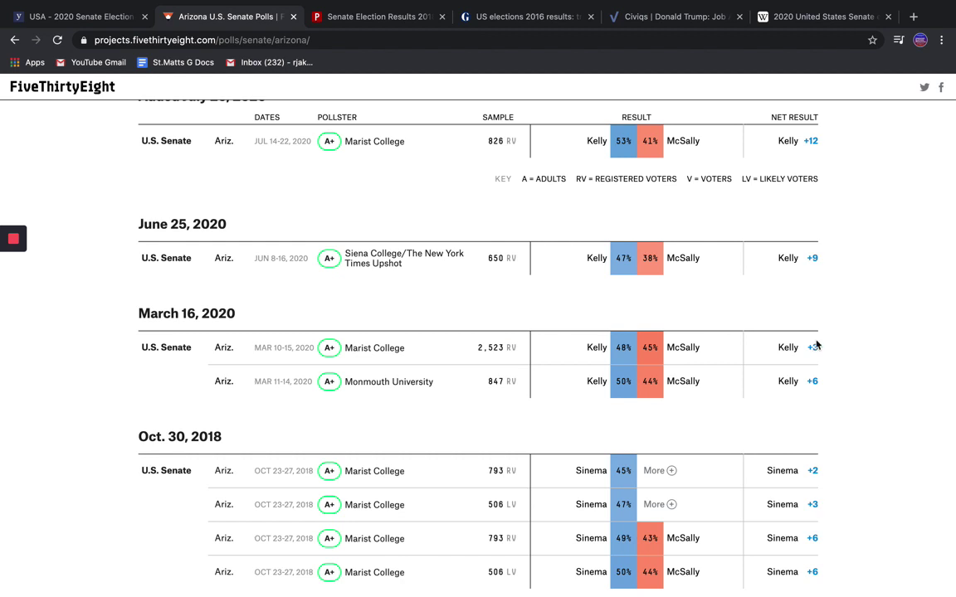
Step: Widen the pollster grade filter to include every grade down to the lowest and show more Arizona Senate polls
scroll(195, 258, up, 5)
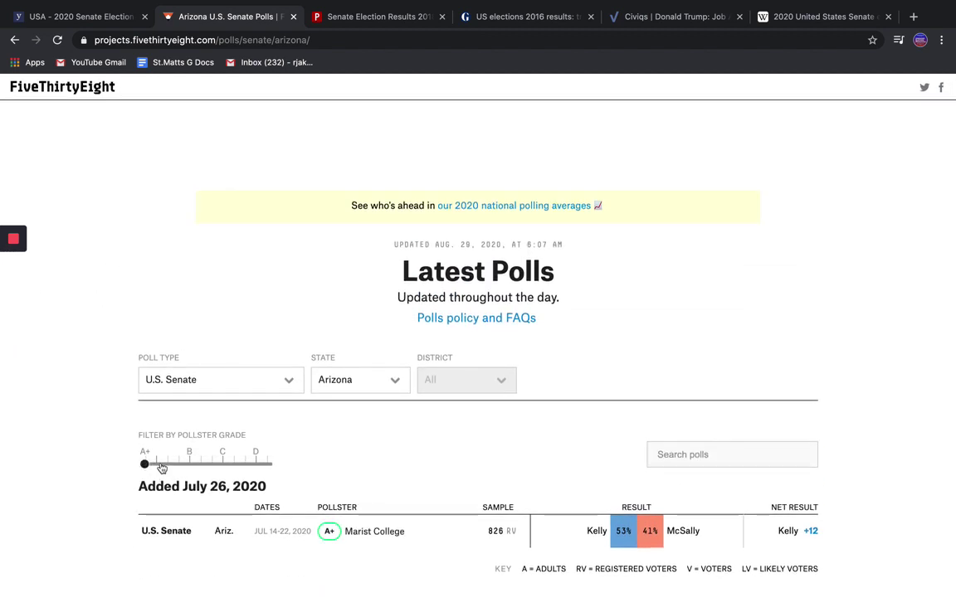
drag(160, 467, 292, 487)
scroll(698, 375, down, 8)
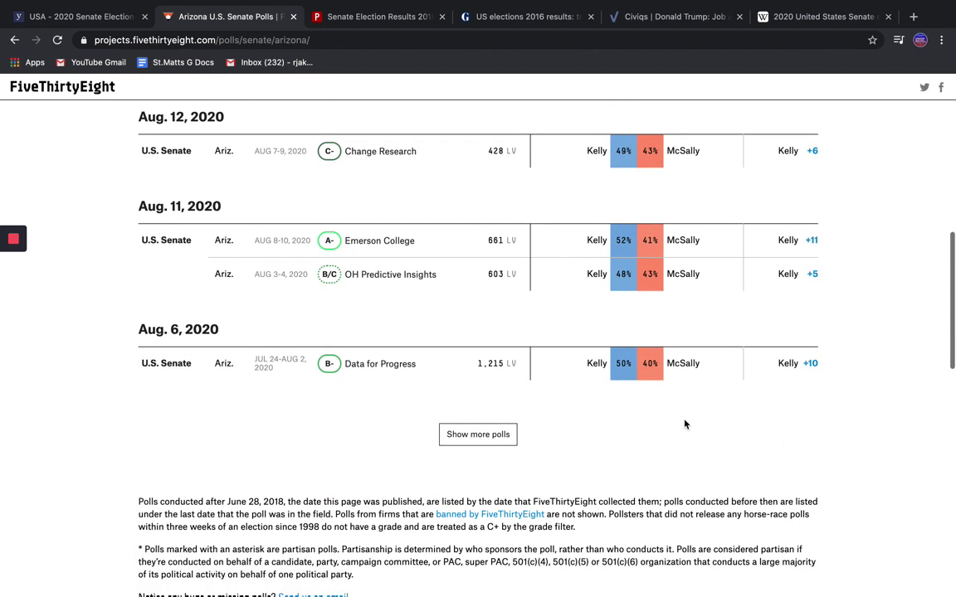
click(475, 435)
scroll(442, 429, up, 2)
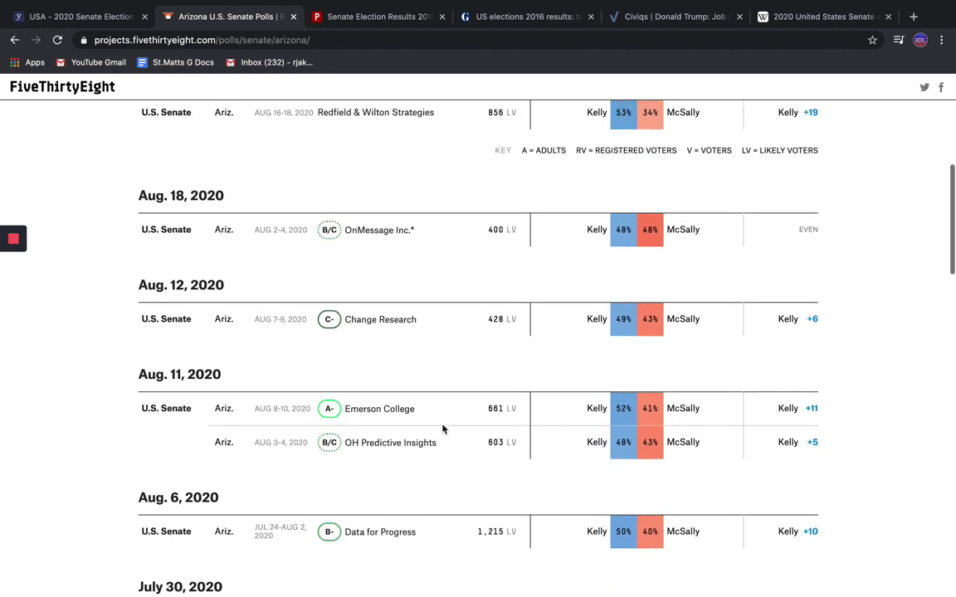
Step: Compare Arizona's rating on the YAPms Senate map with its FiveThirtyEight polls and its result on Politico's 2018 Senate map
click(61, 16)
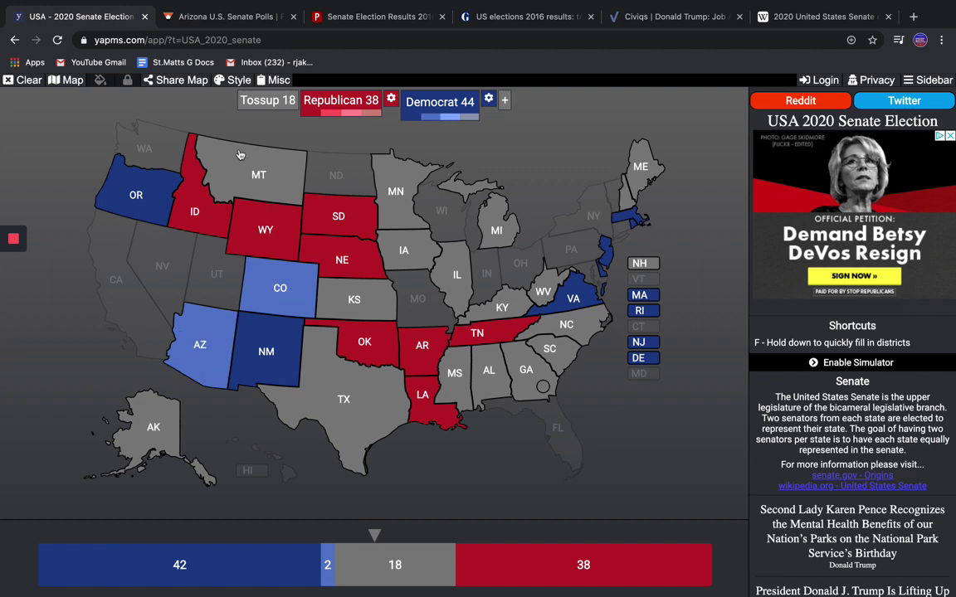
click(196, 17)
scroll(440, 260, up, 10)
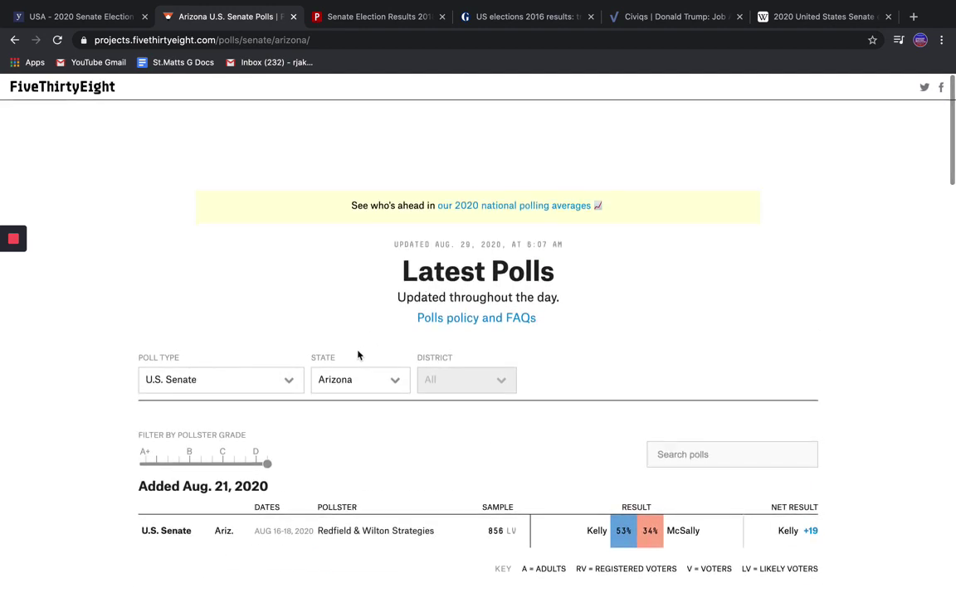
click(54, 16)
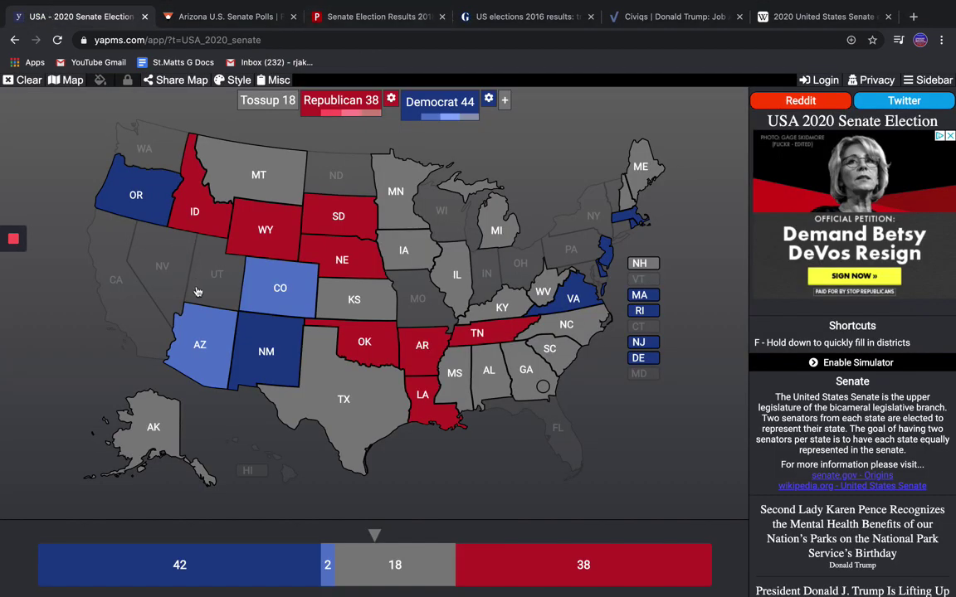
click(357, 19)
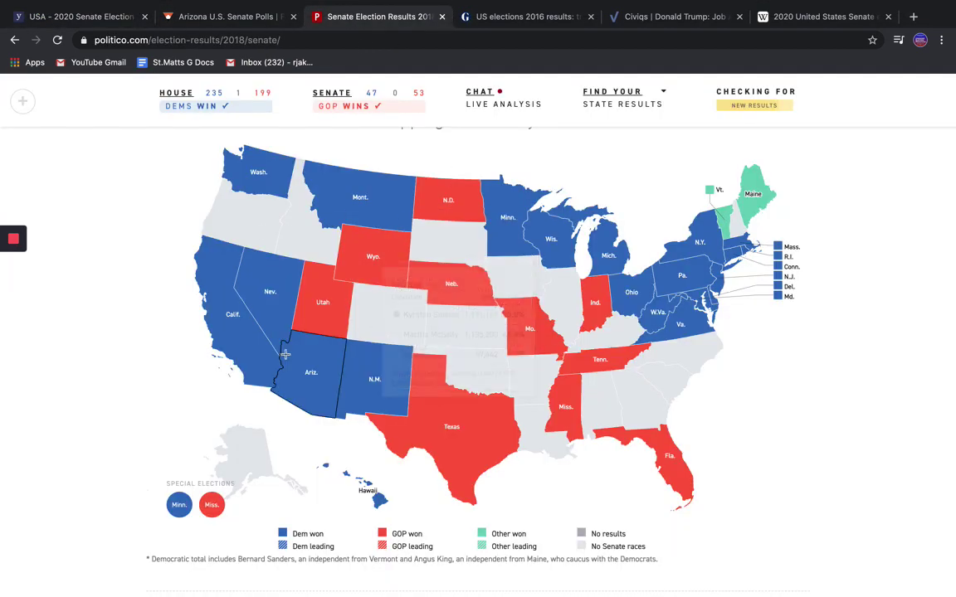
mouse_move(313, 368)
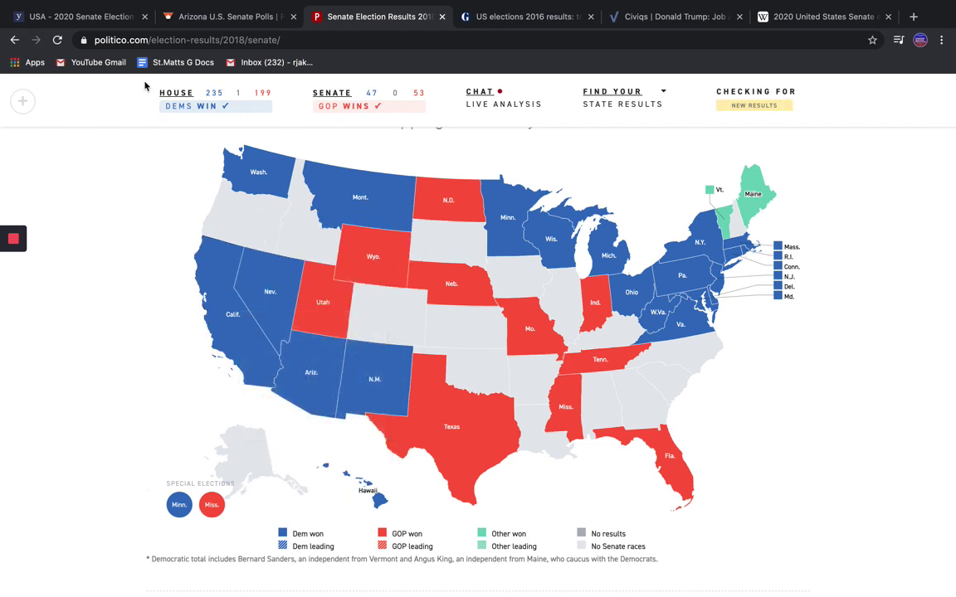
click(91, 21)
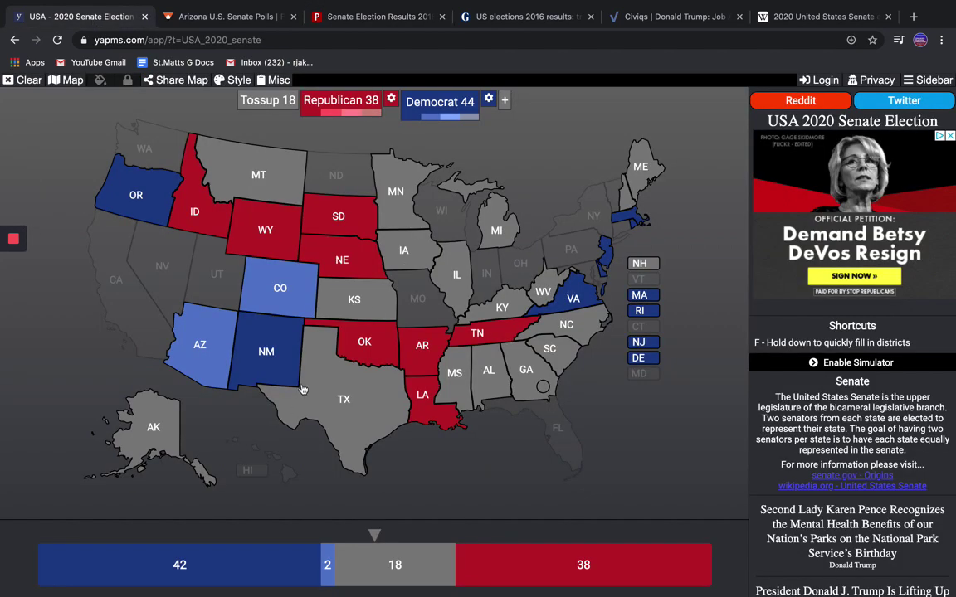
Step: Switch the FiveThirtyEight Senate polls to Colorado and review the net results of the recent polls
click(216, 23)
click(375, 383)
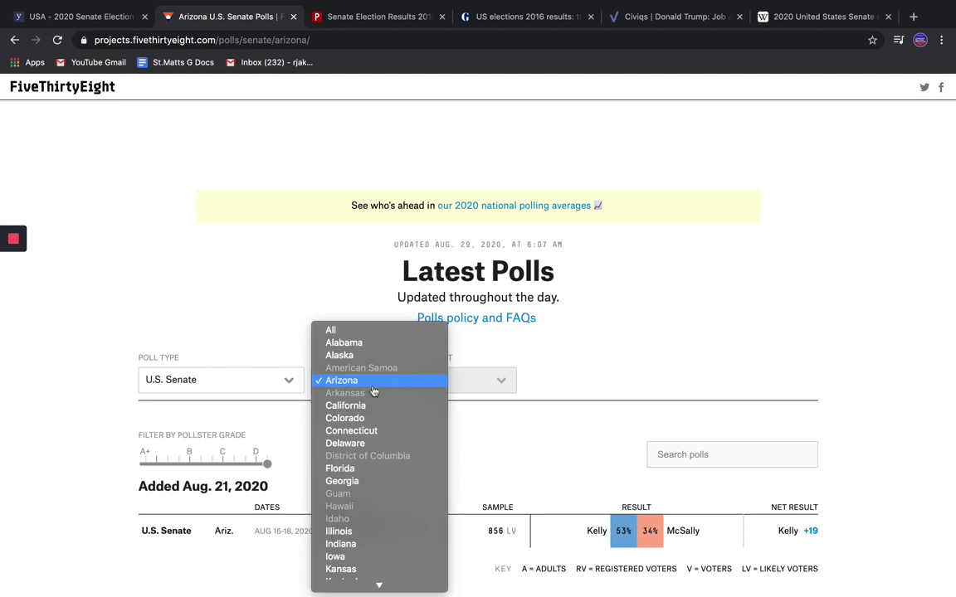
click(361, 417)
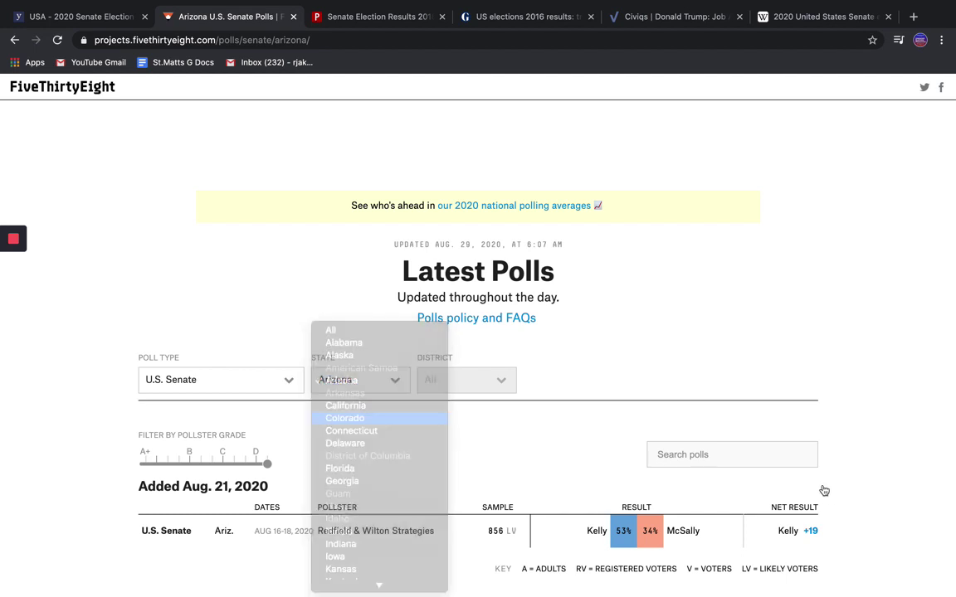
scroll(817, 524, down, 1)
scroll(816, 528, down, 3)
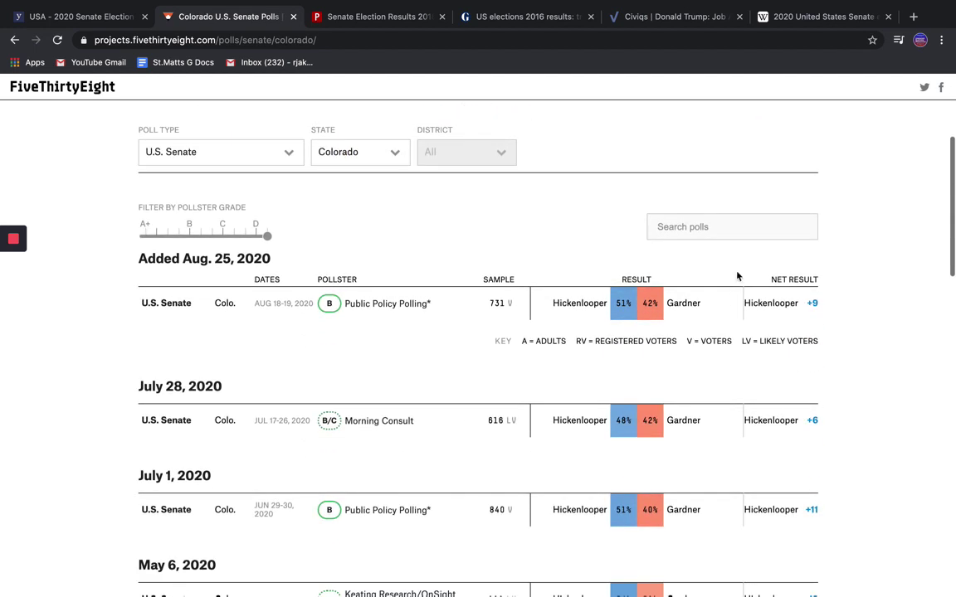
double_click(809, 300)
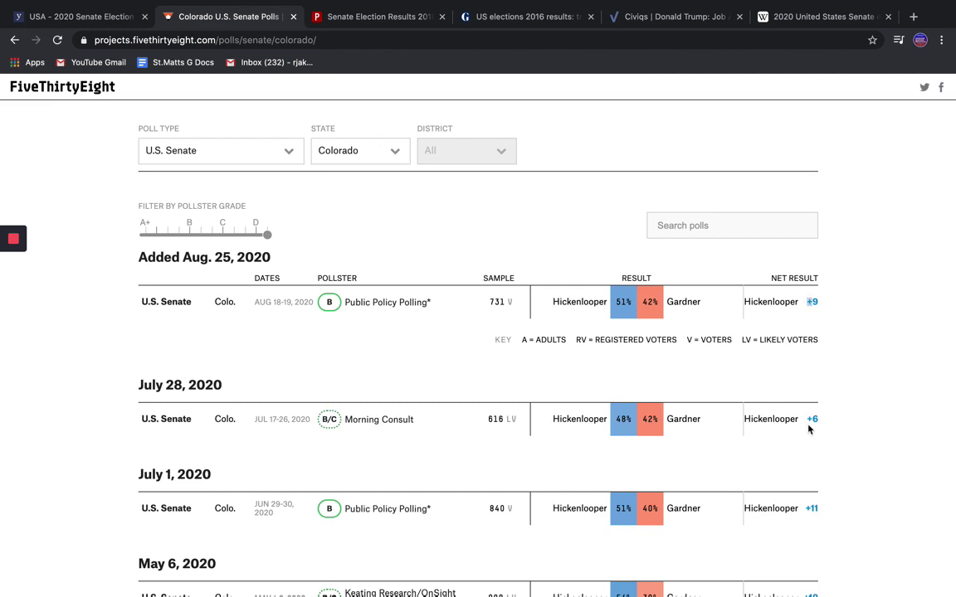
scroll(809, 430, down, 4)
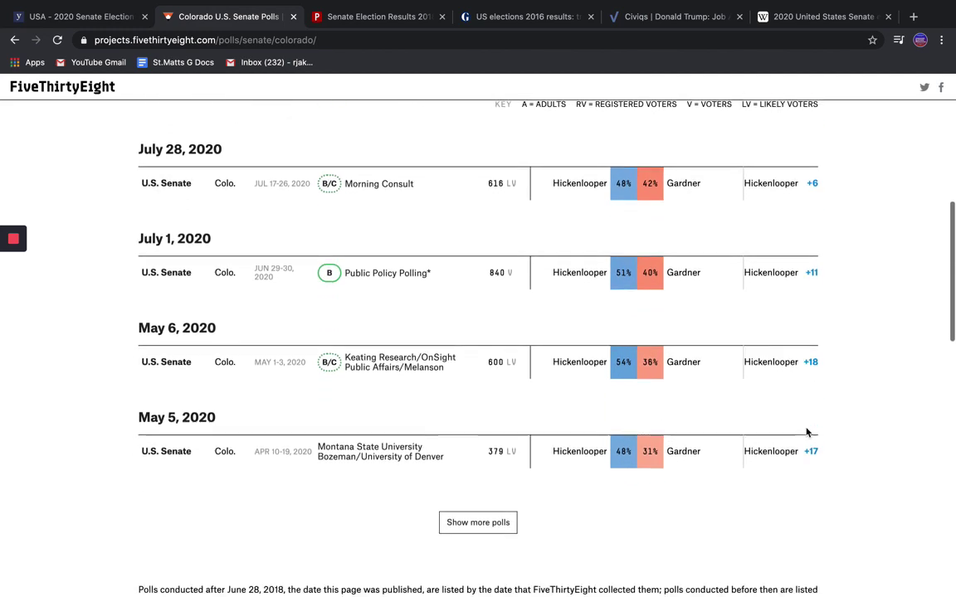
scroll(554, 316, up, 3)
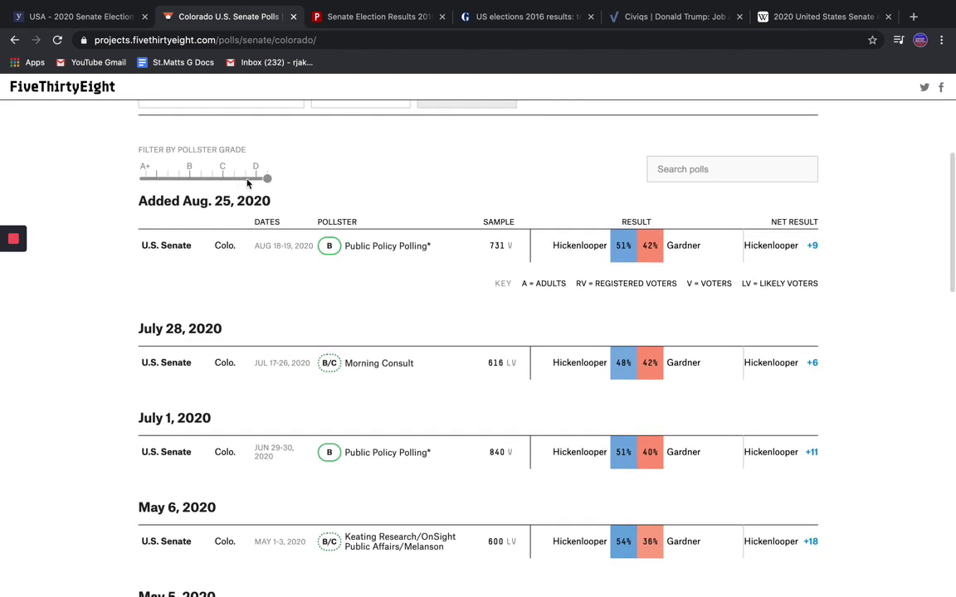
Step: Limit the Colorado polls to pollsters graded B or better, review their margins, and restore all pollster grades
drag(264, 183, 189, 185)
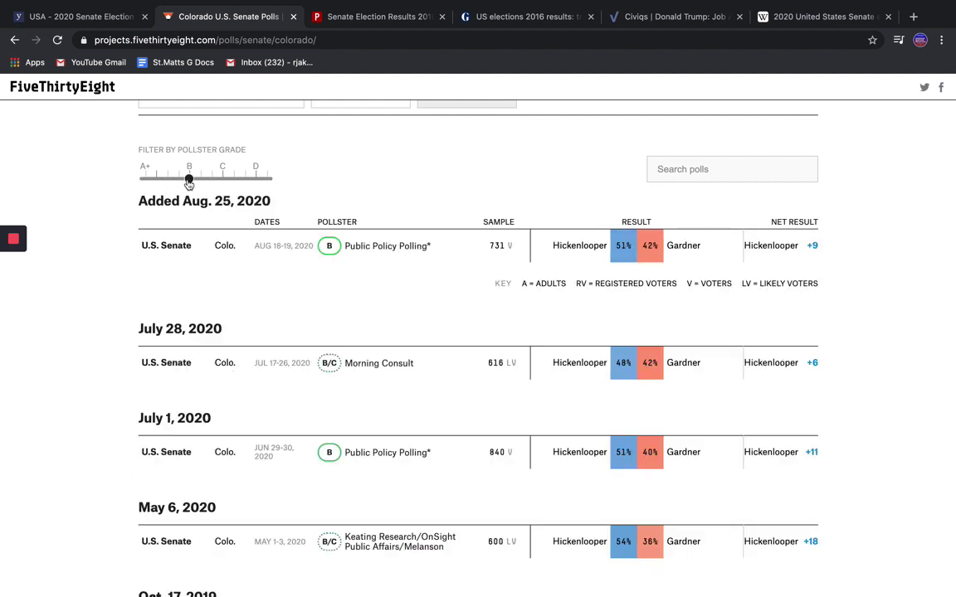
triple_click(818, 246)
click(776, 285)
scroll(313, 307, down, 4)
scroll(249, 266, up, 2)
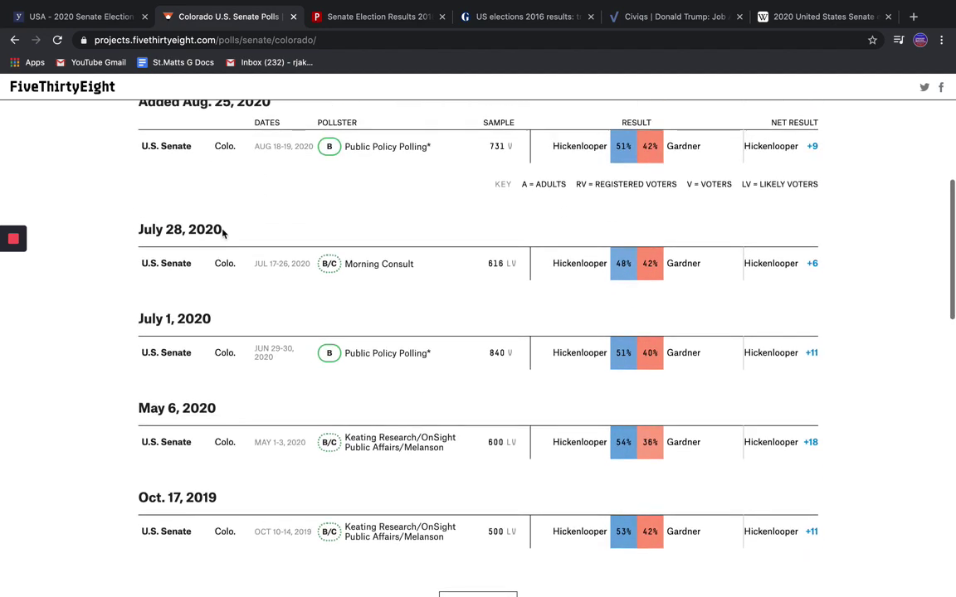
scroll(223, 234, up, 3)
drag(187, 194, 429, 194)
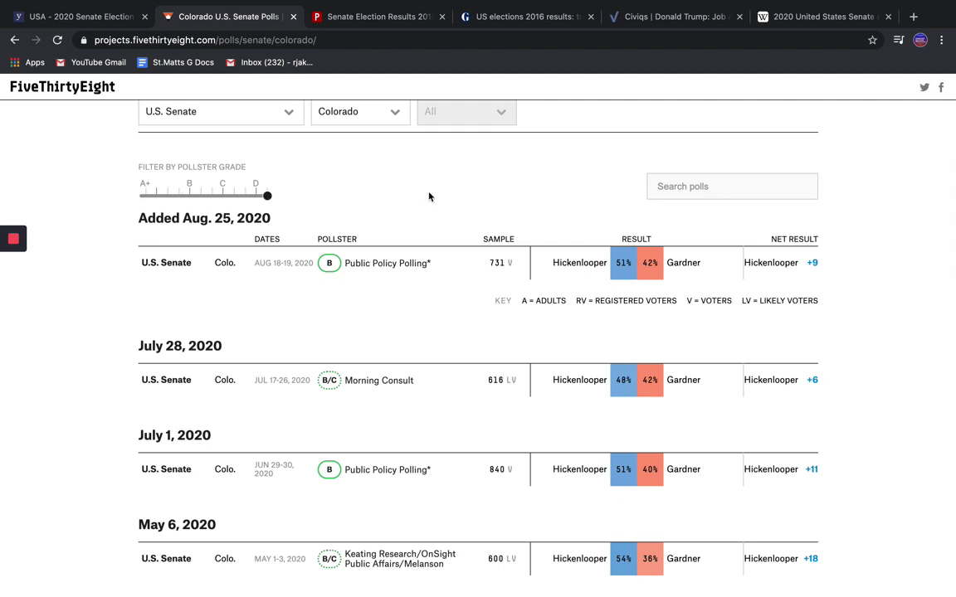
Step: Examine Colorado's county results on the Guardian's 2016 presidential map and return to the national view
click(36, 10)
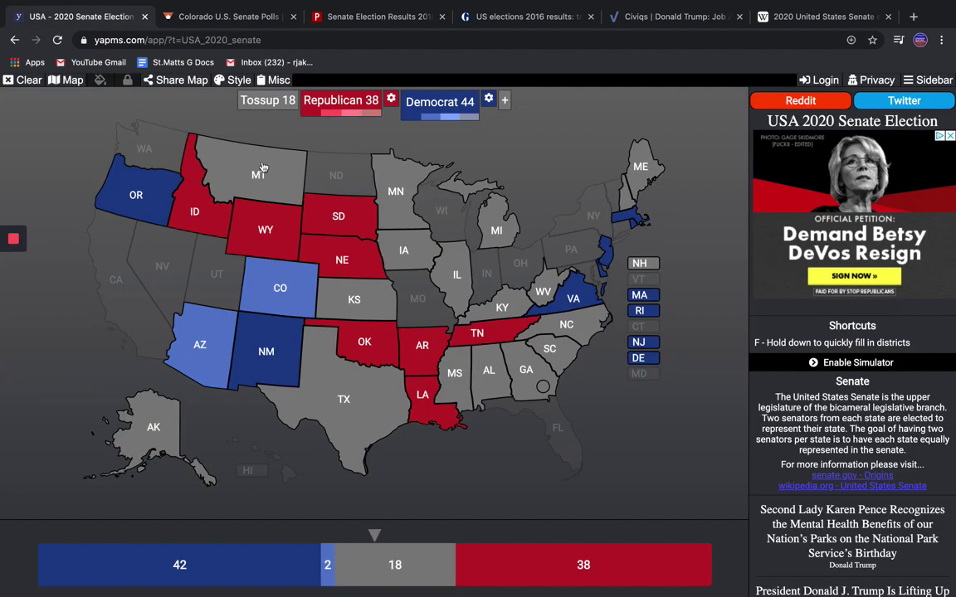
click(352, 18)
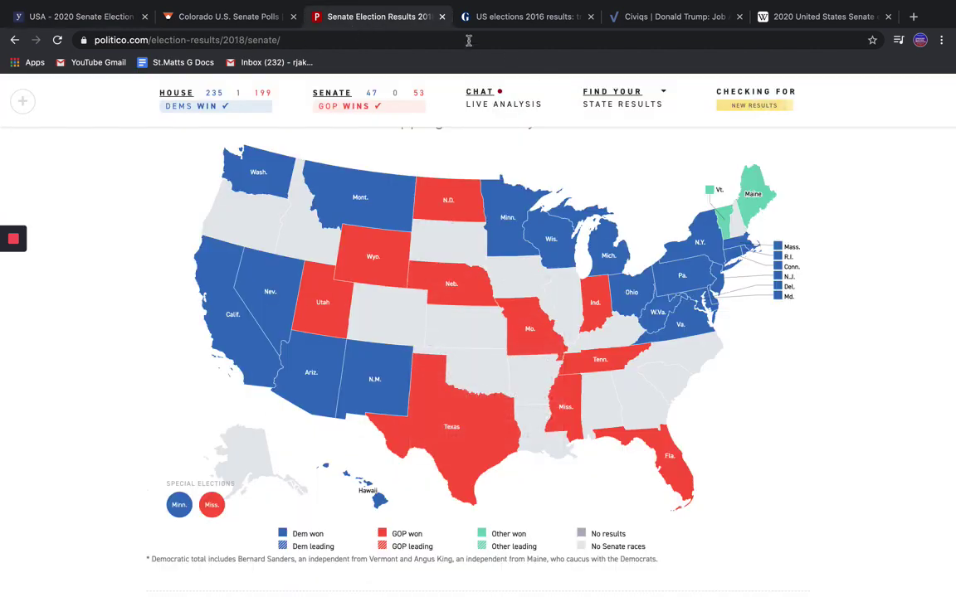
click(531, 16)
click(601, 363)
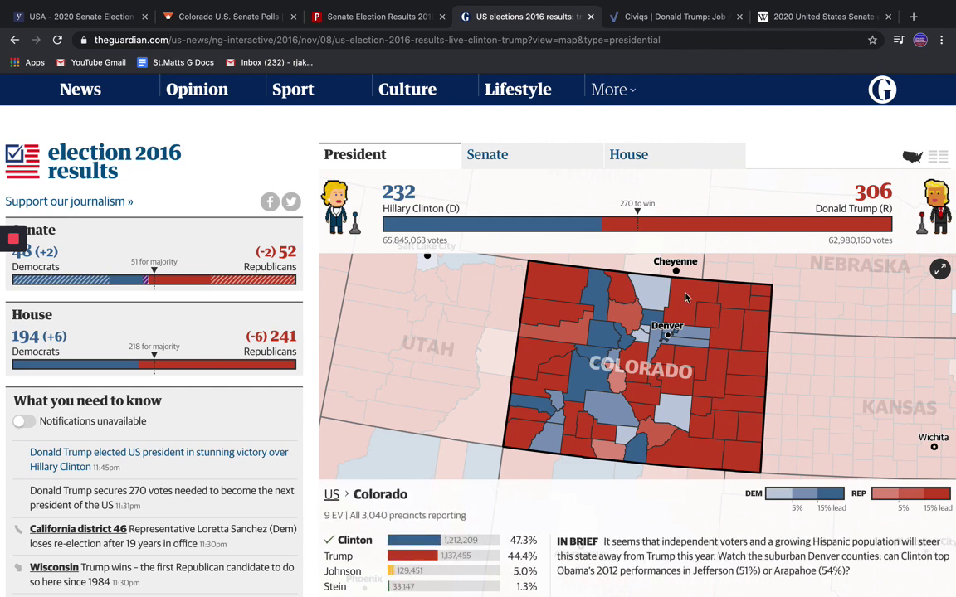
click(864, 325)
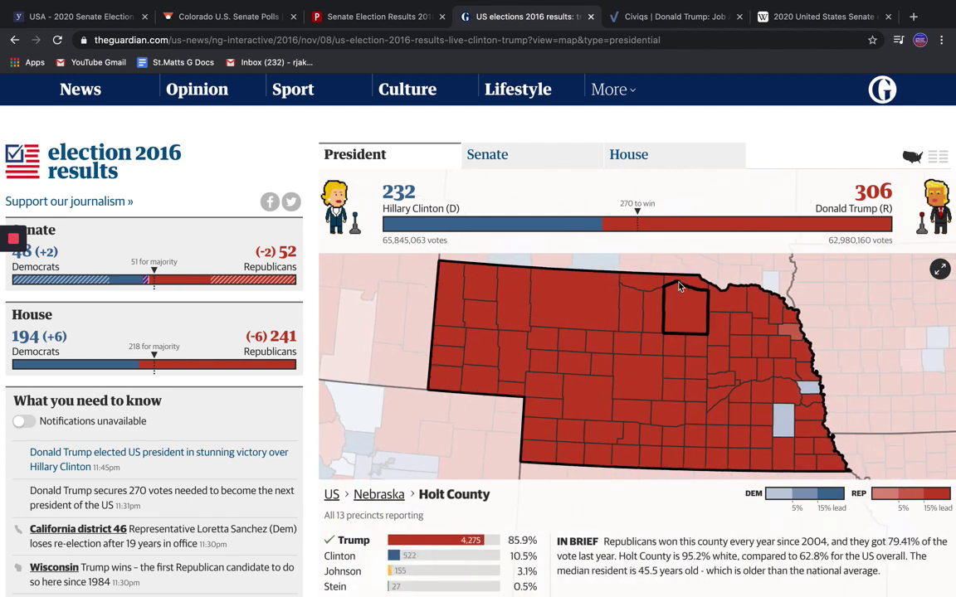
click(780, 308)
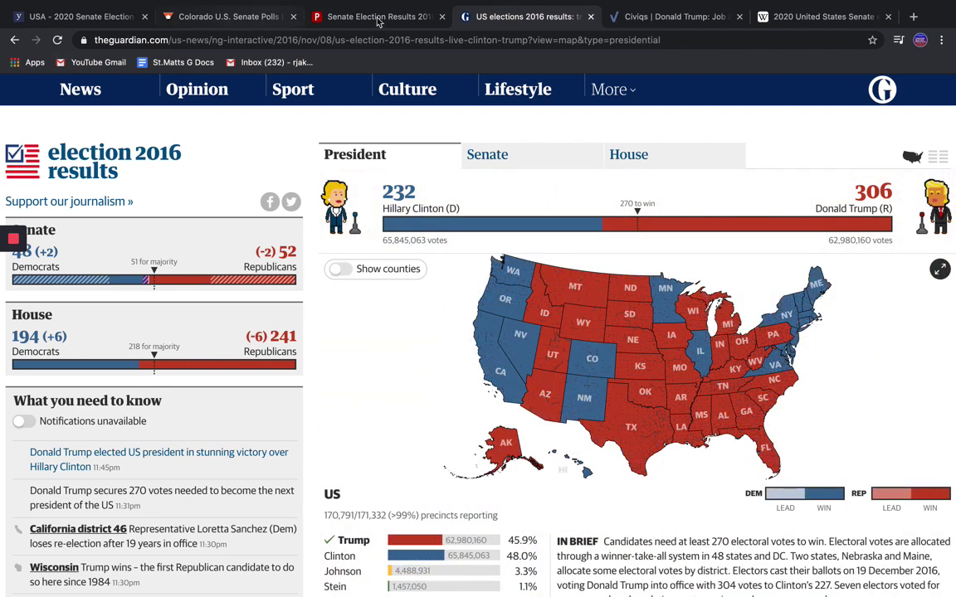
Step: Check Colorado's net approval on the Civiqs Donald Trump job approval map and return to the YAPms Senate map
click(606, 17)
mouse_move(537, 335)
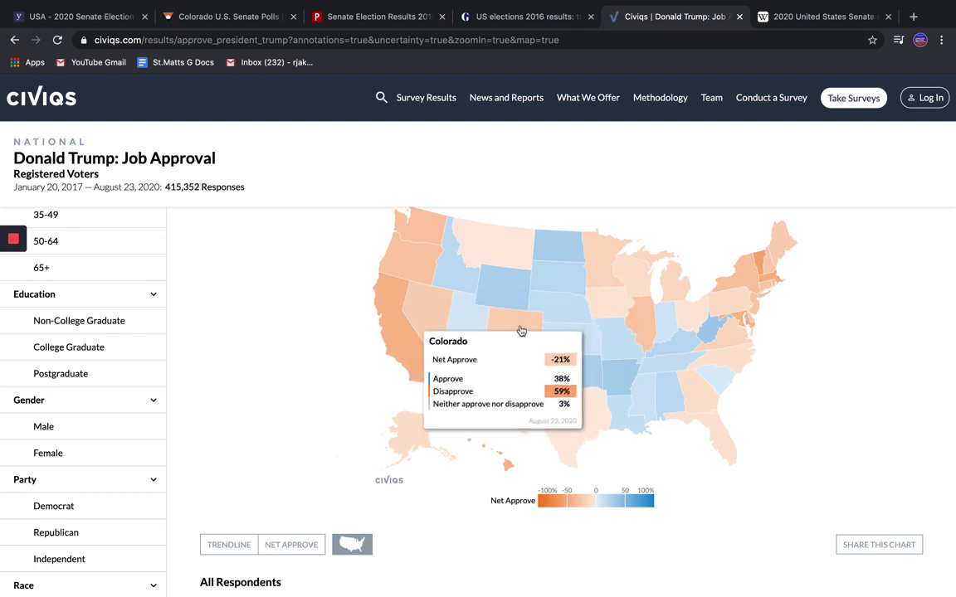
click(100, 13)
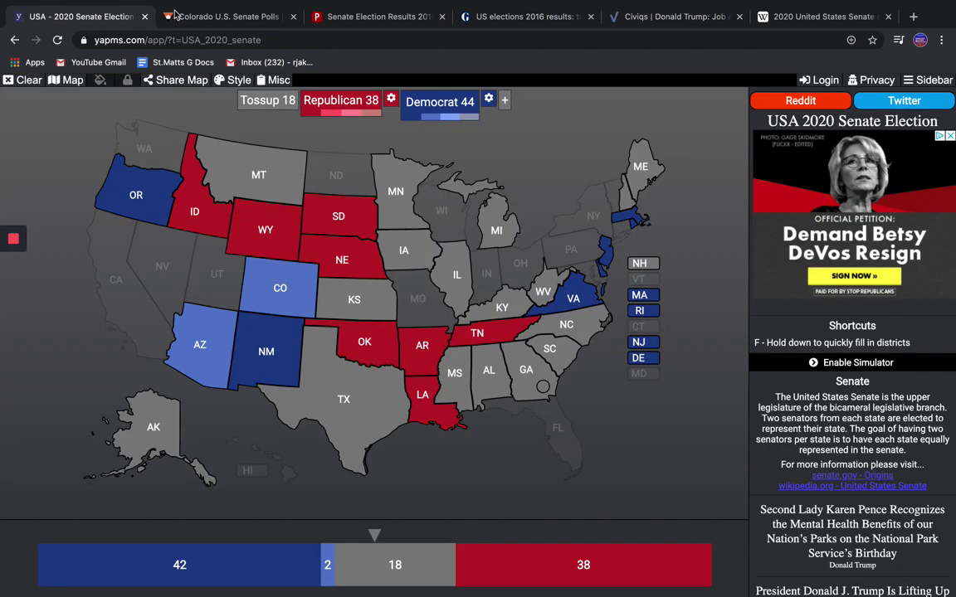
Step: Mark Illinois, Michigan and Minnesota as Democratic in the same lighter blue shade as Colorado
click(464, 277)
click(465, 276)
click(496, 231)
click(497, 230)
click(392, 204)
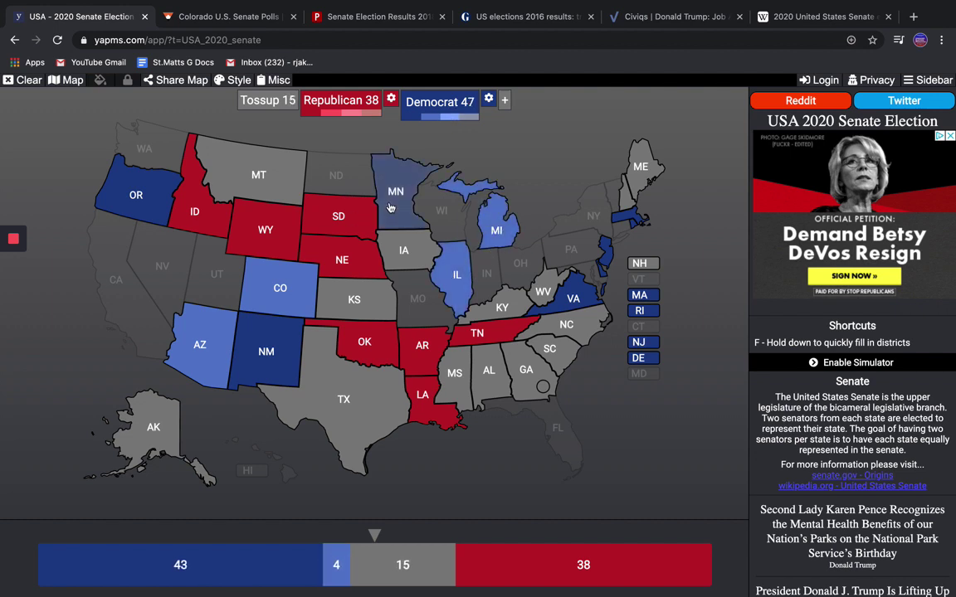
click(391, 203)
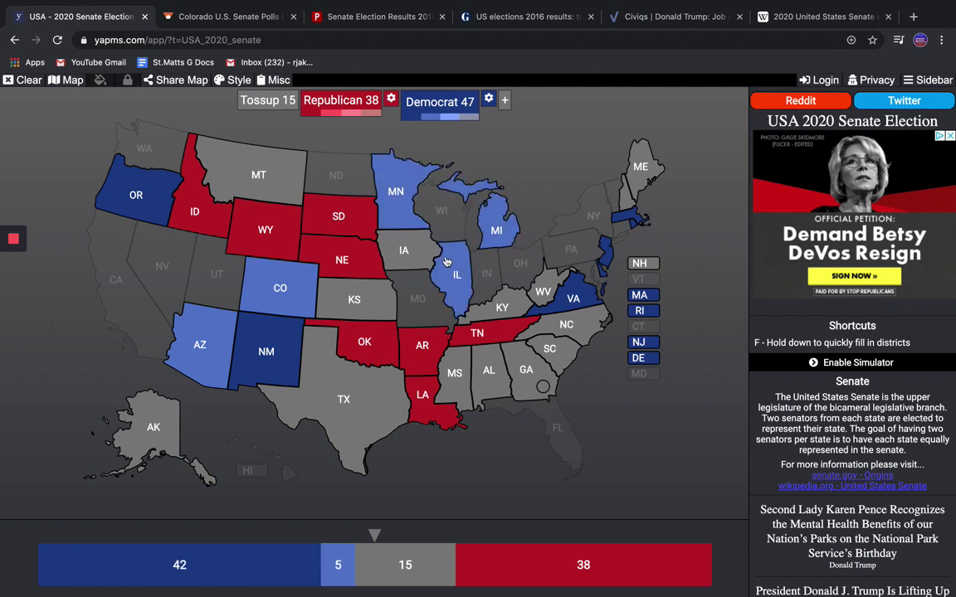
Step: Look through the state race sections from New Mexico to Wyoming in Wikipedia's 2020 Senate elections article
click(818, 16)
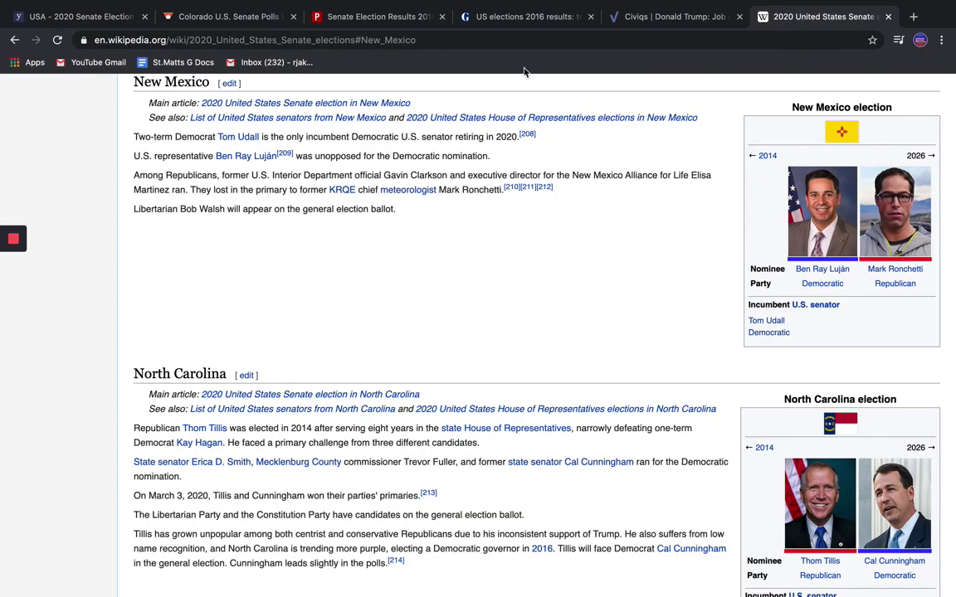
scroll(203, 300, down, 20)
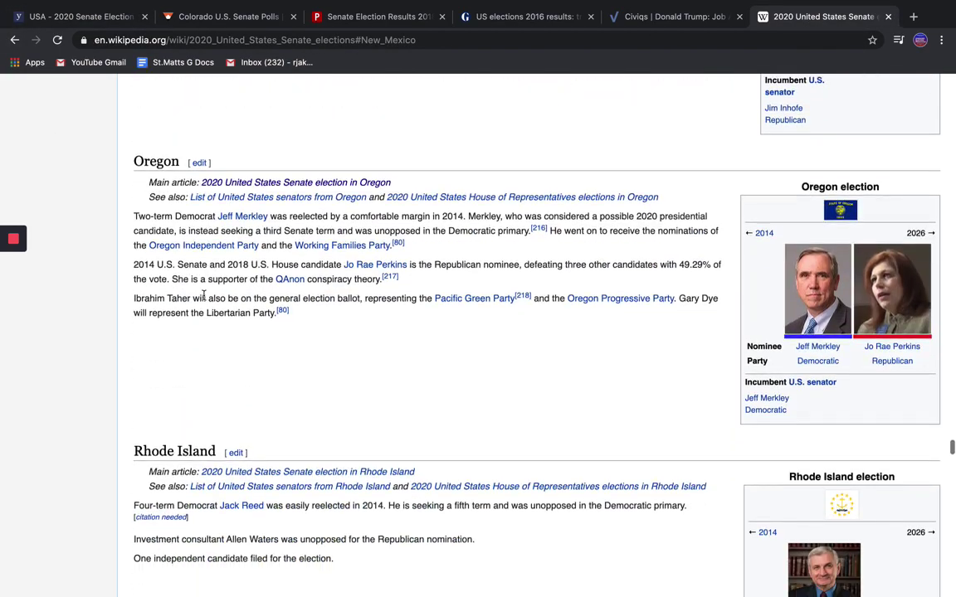
scroll(200, 306, down, 10)
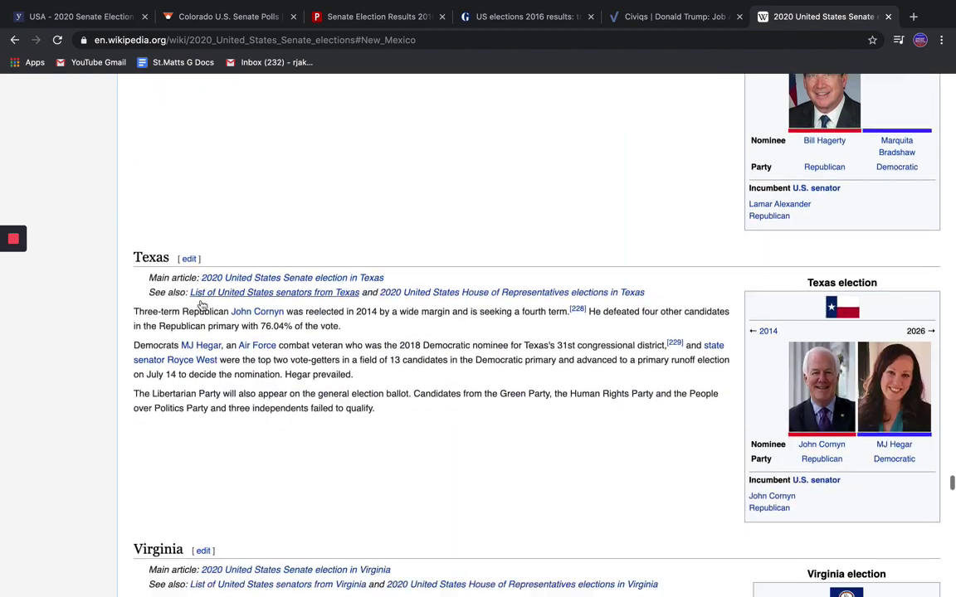
scroll(201, 306, down, 7)
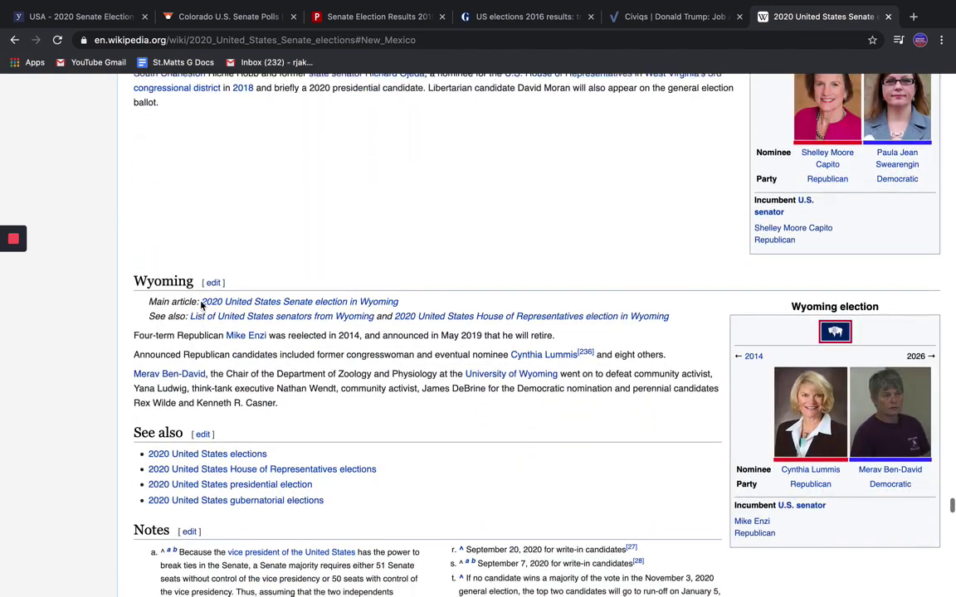
scroll(210, 299, up, 1)
scroll(216, 294, up, 10)
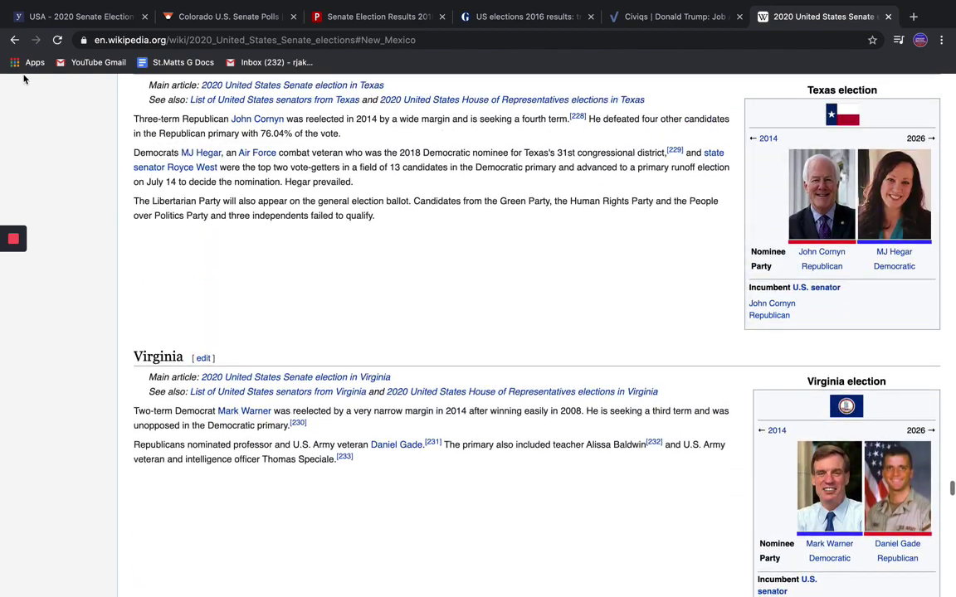
Step: Return to the article's main view and find the table of race ratings by state, including Michigan and Minnesota
key(alt+Left)
scroll(274, 171, up, 2)
scroll(274, 171, down, 20)
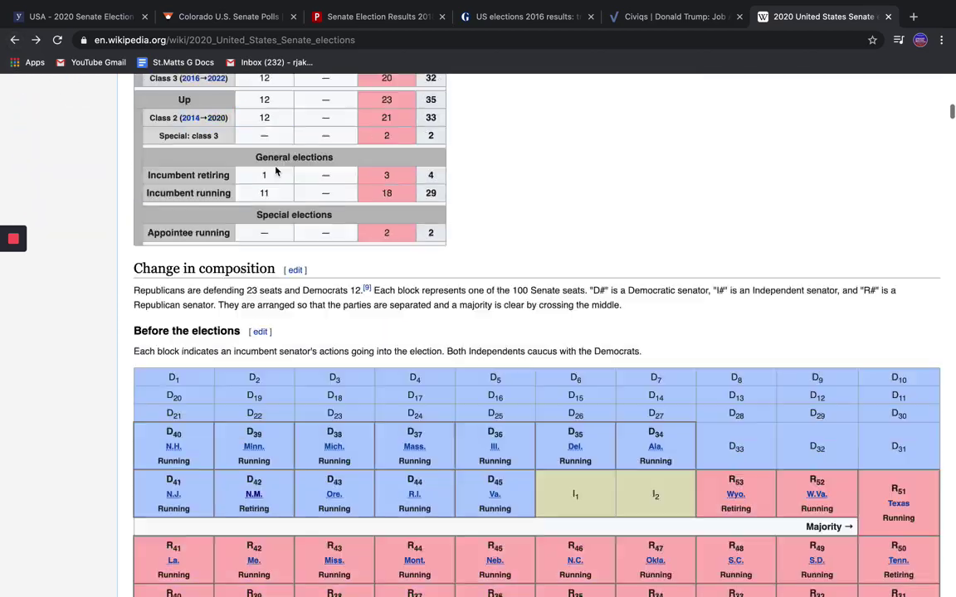
scroll(249, 140, down, 15)
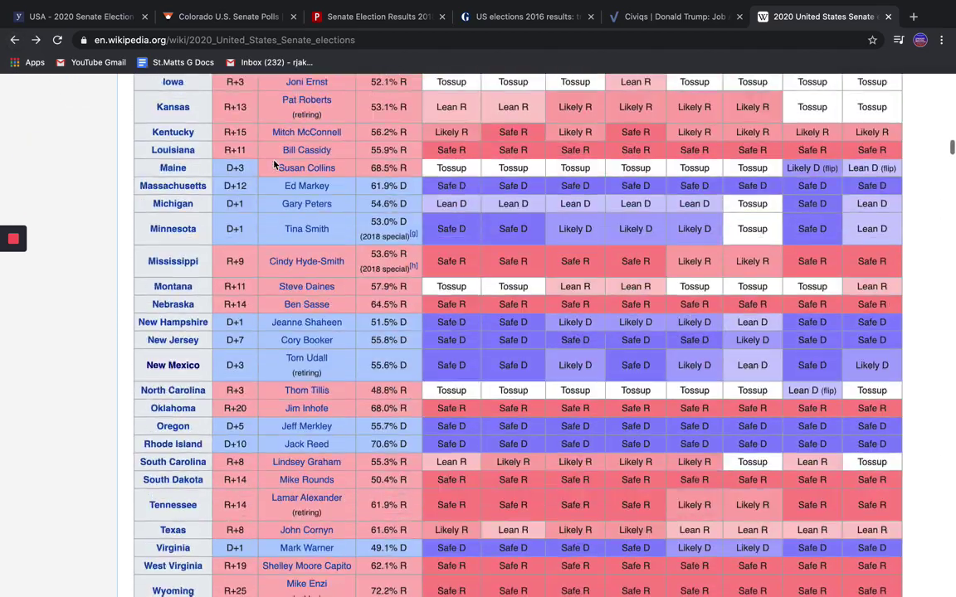
scroll(275, 166, up, 2)
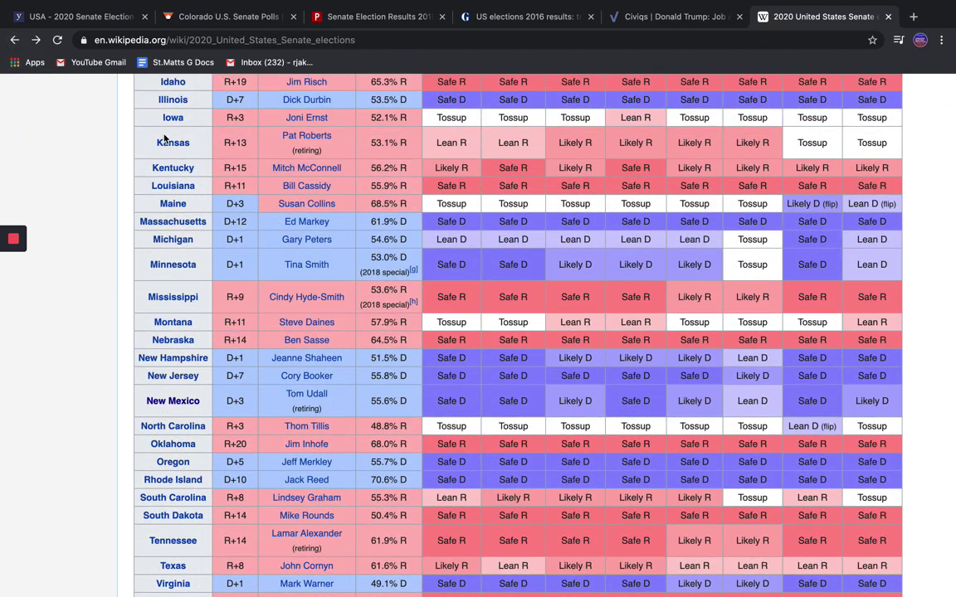
Step: Check Illinois's race ratings in the Wikipedia table and its Senate polls on FiveThirtyEight, returning to the YAPms map
scroll(166, 158, up, 3)
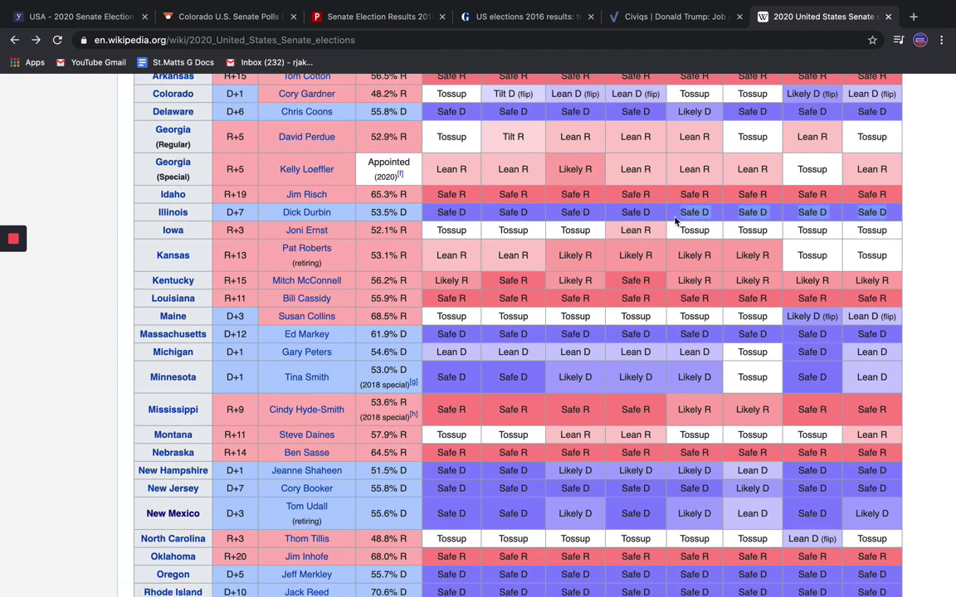
click(50, 16)
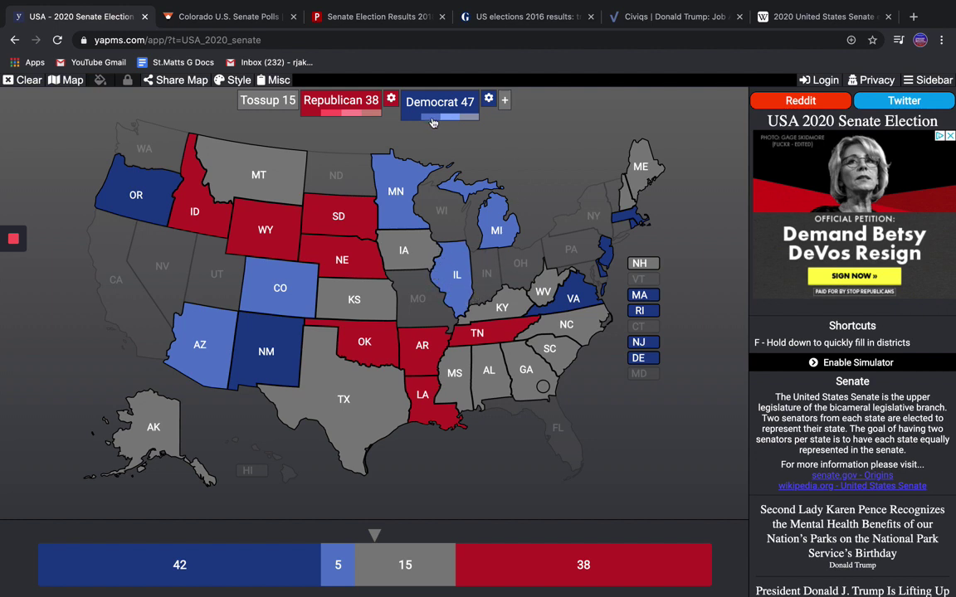
click(197, 17)
scroll(309, 190, up, 2)
click(325, 162)
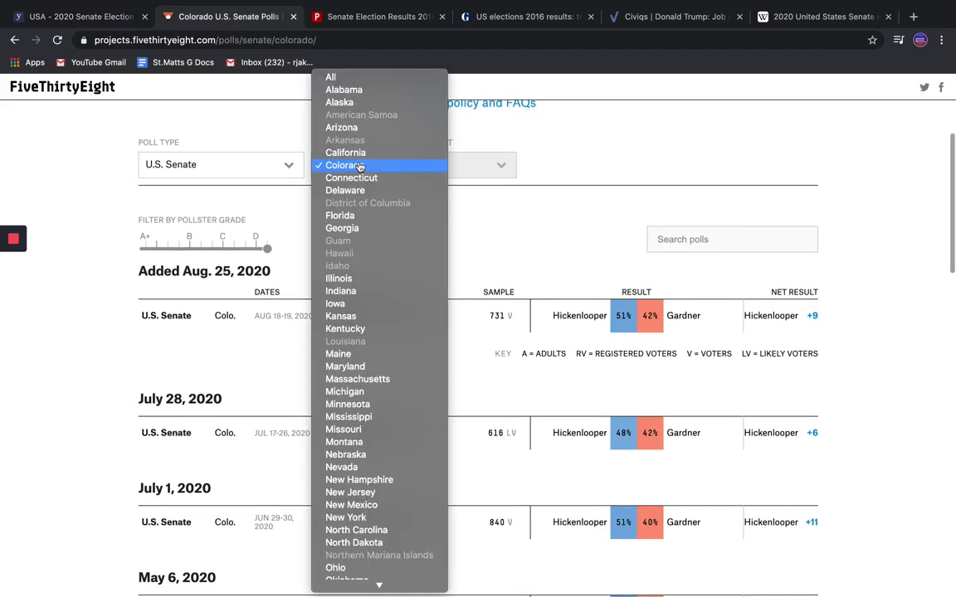
click(358, 278)
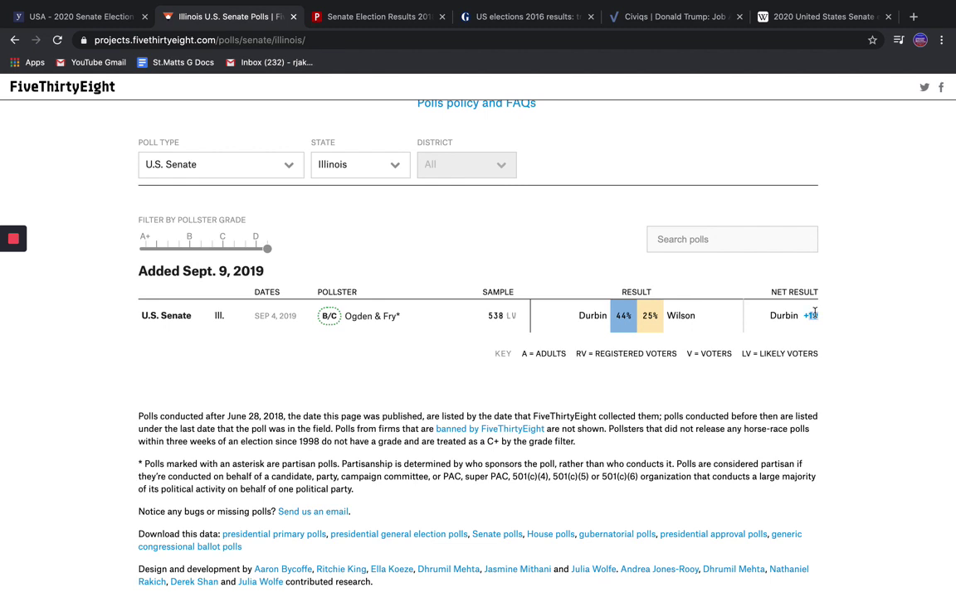
double_click(650, 316)
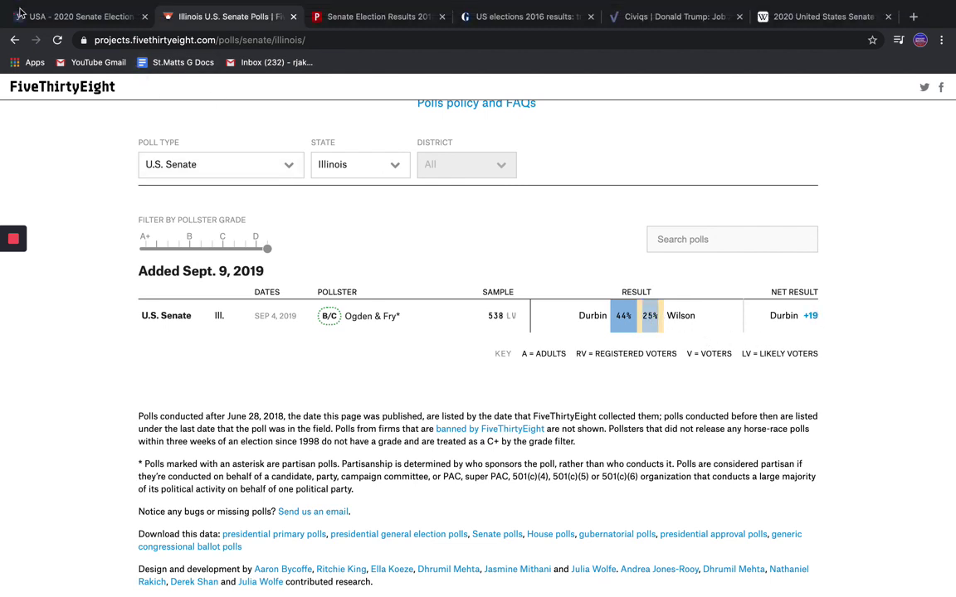
click(20, 12)
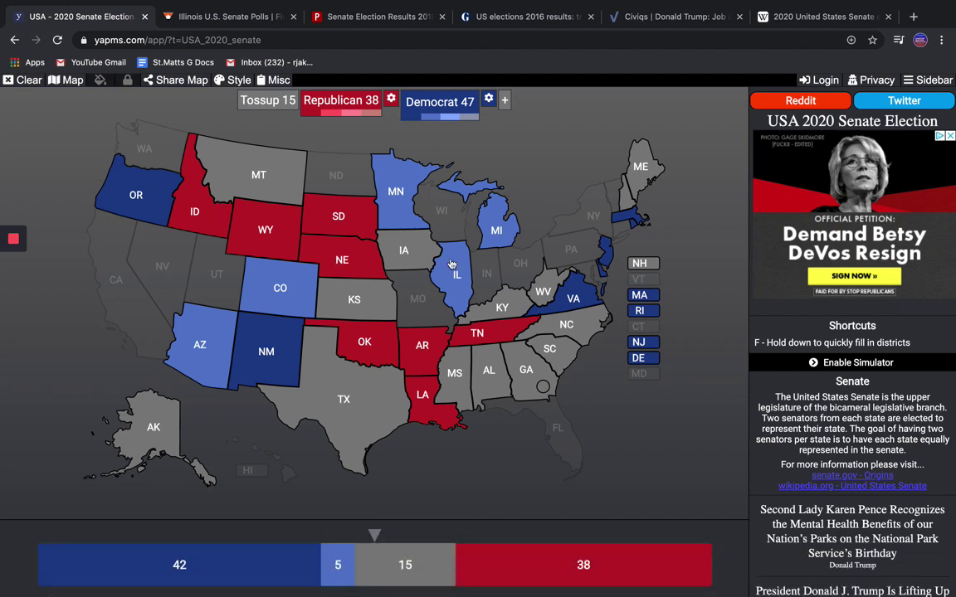
Step: Check Michigan's Senate polls on FiveThirtyEight and its 2018 Senate result on Politico, returning to the YAPms map
click(230, 17)
click(351, 162)
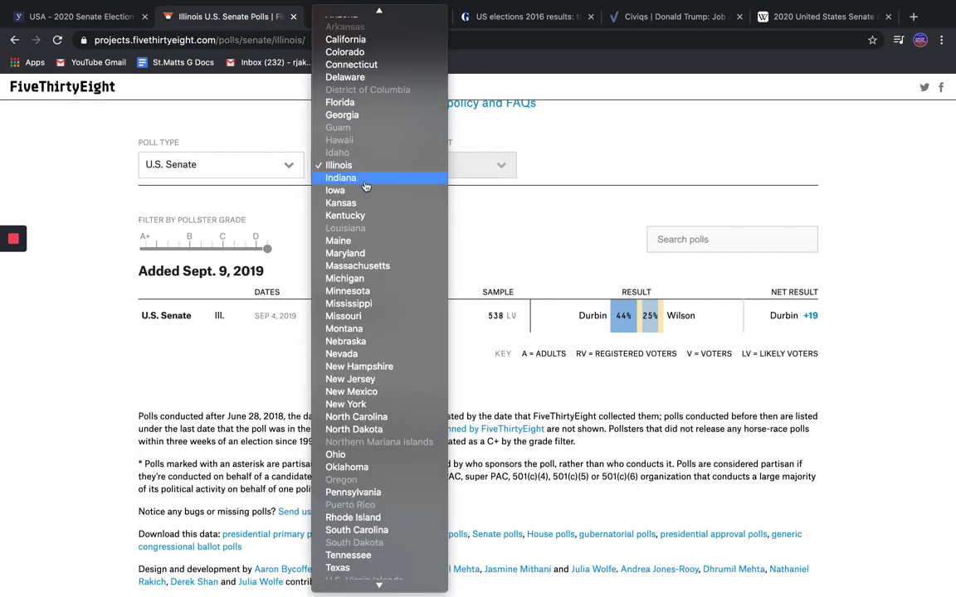
click(371, 278)
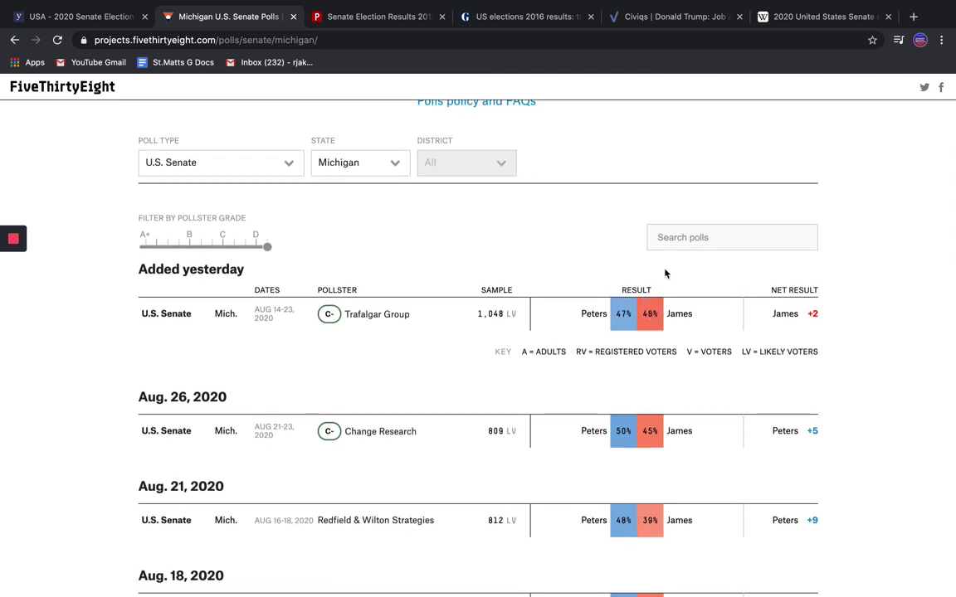
click(365, 16)
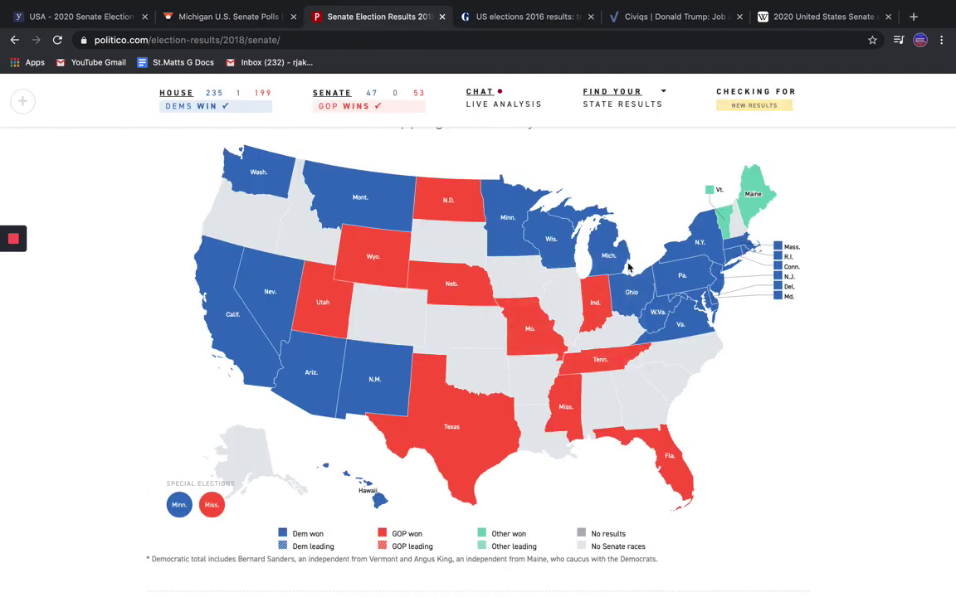
mouse_move(614, 261)
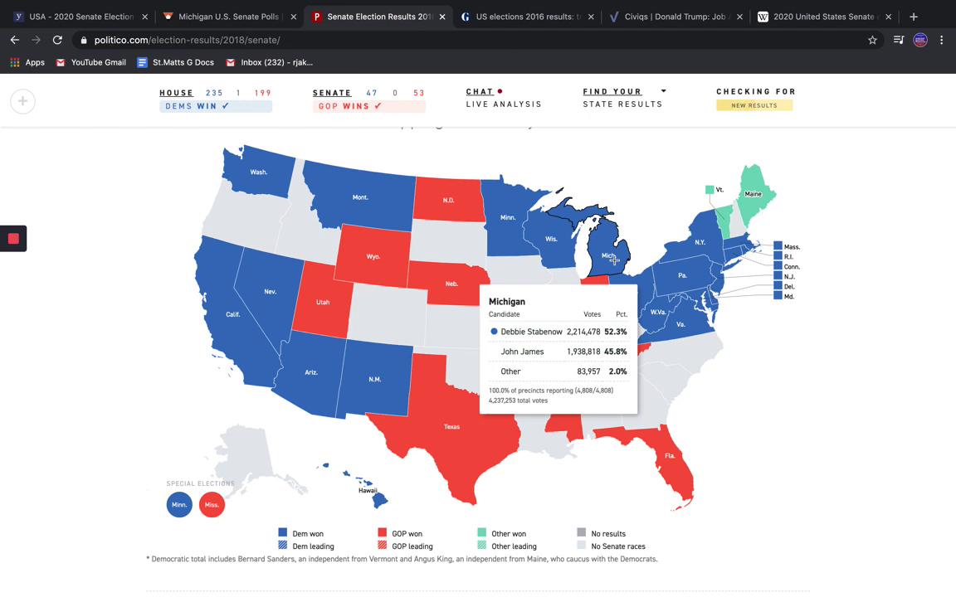
click(228, 20)
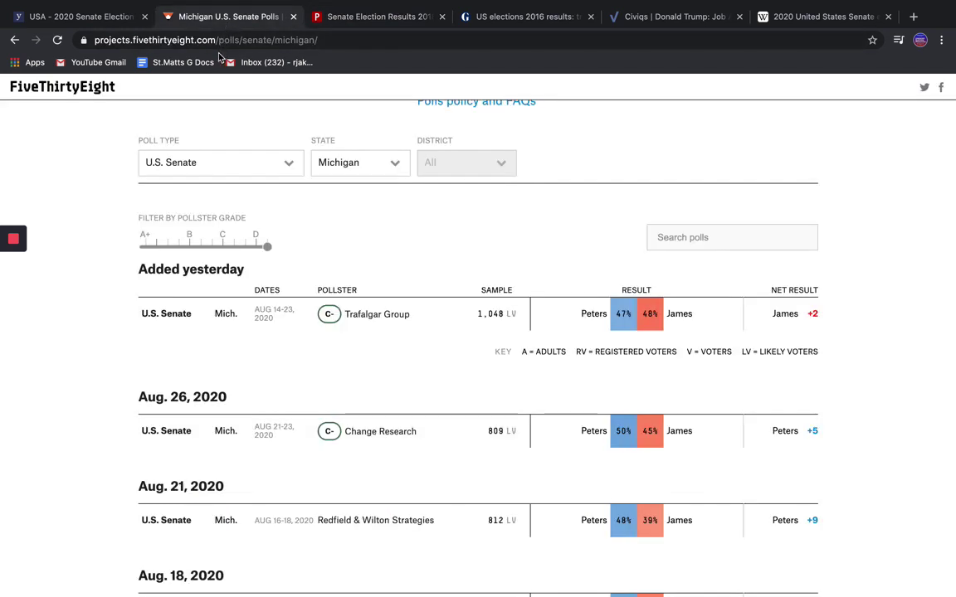
click(110, 20)
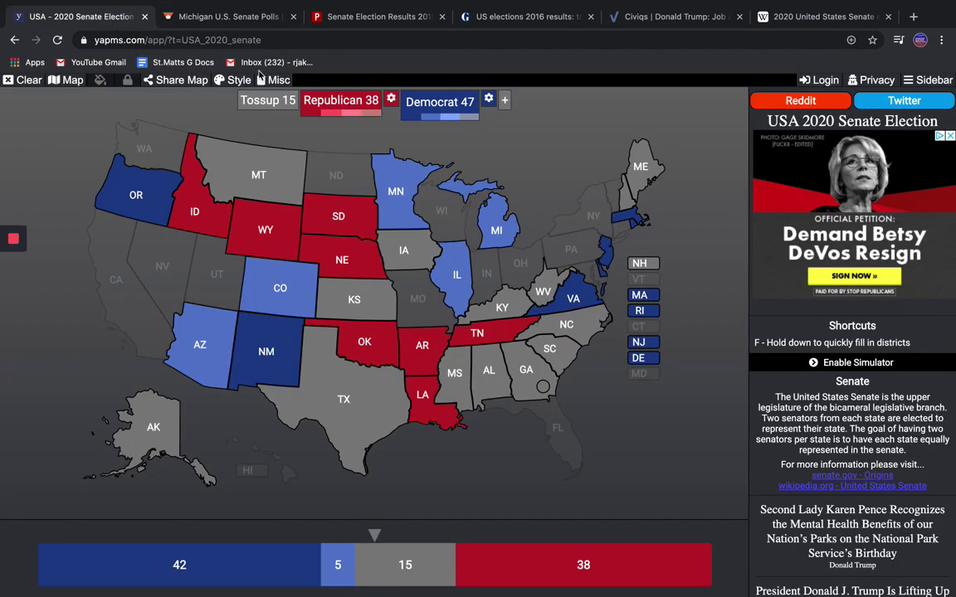
Step: Expand the Michigan Senate poll list on FiveThirtyEight and compare the August polls' samples and results
click(210, 18)
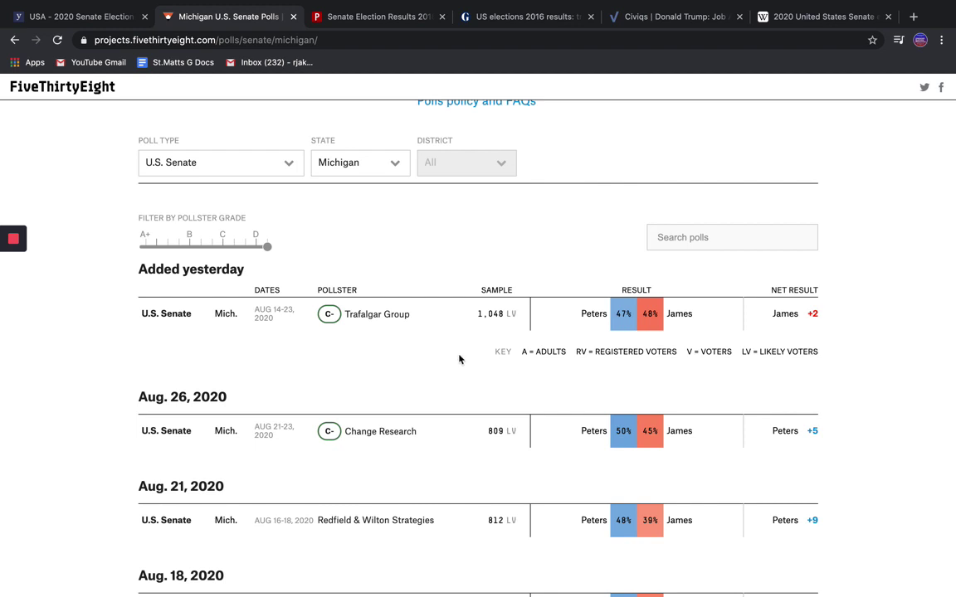
scroll(439, 365, down, 3)
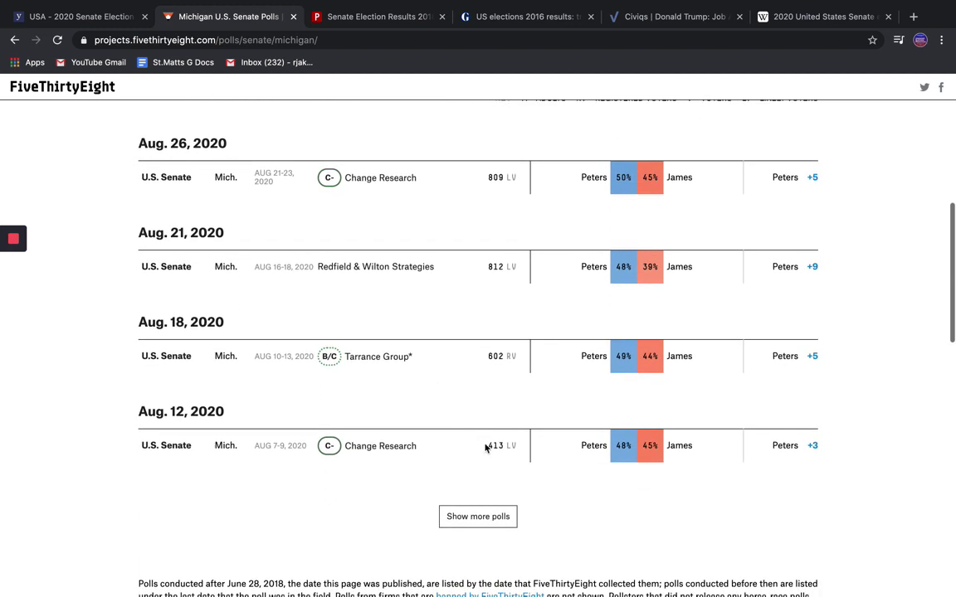
click(510, 516)
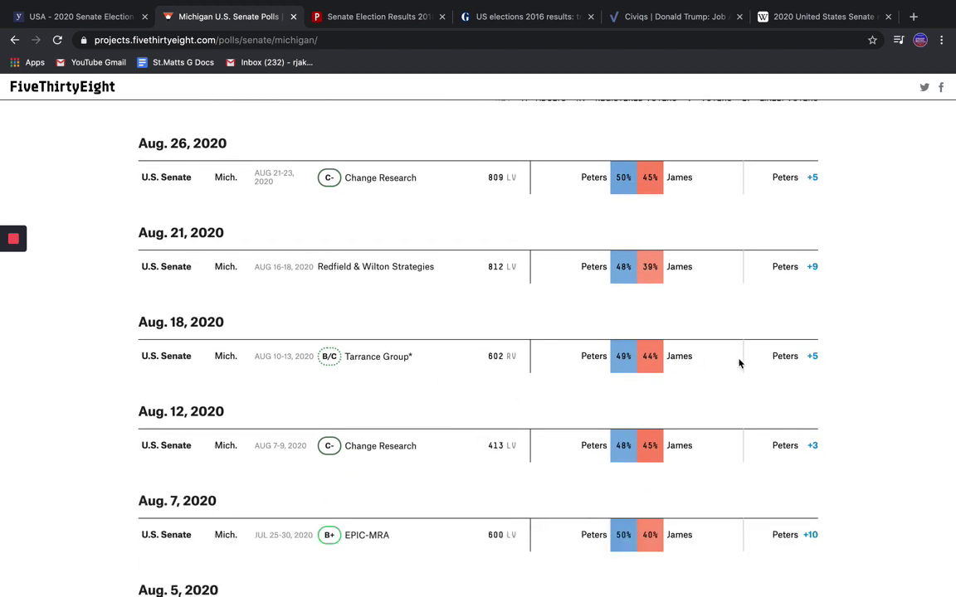
drag(662, 357, 506, 369)
click(499, 359)
scroll(93, 271, up, 10)
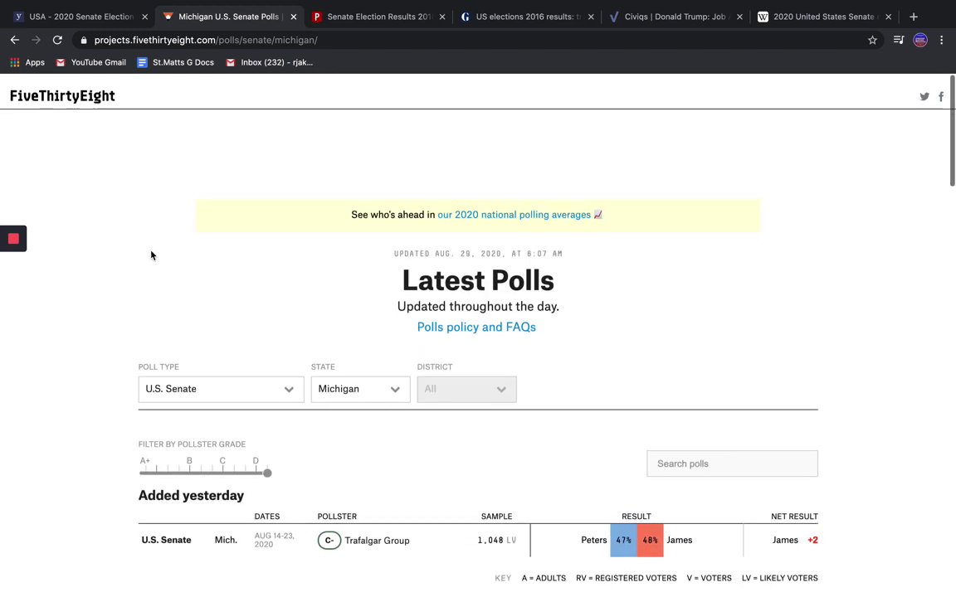
Step: Limit the Michigan polls to A+ pollsters to inspect them, restore the full grade range, and return to the YAPms map
drag(267, 464, 78, 452)
scroll(503, 433, down, 2)
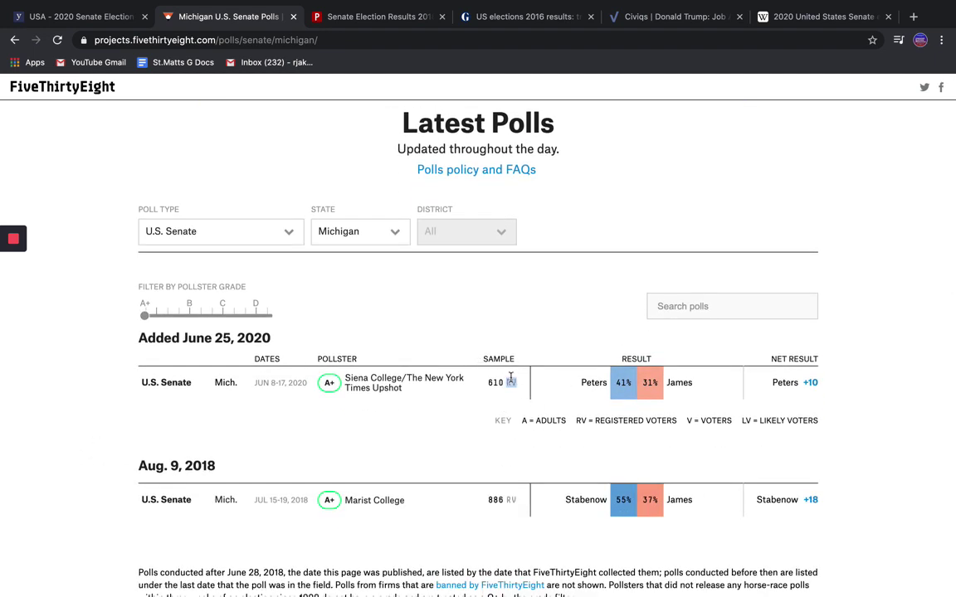
click(629, 358)
drag(144, 318, 352, 296)
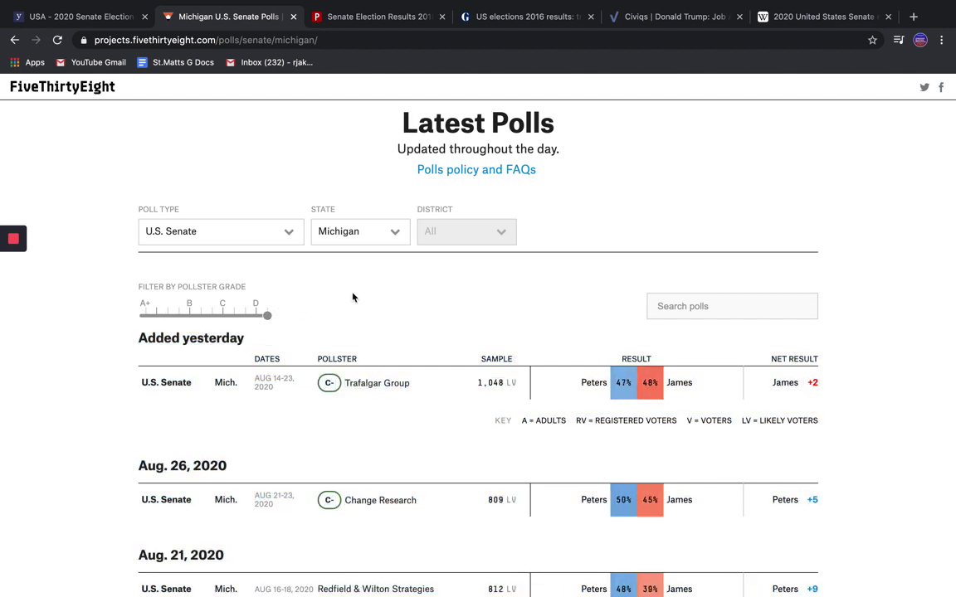
click(14, 11)
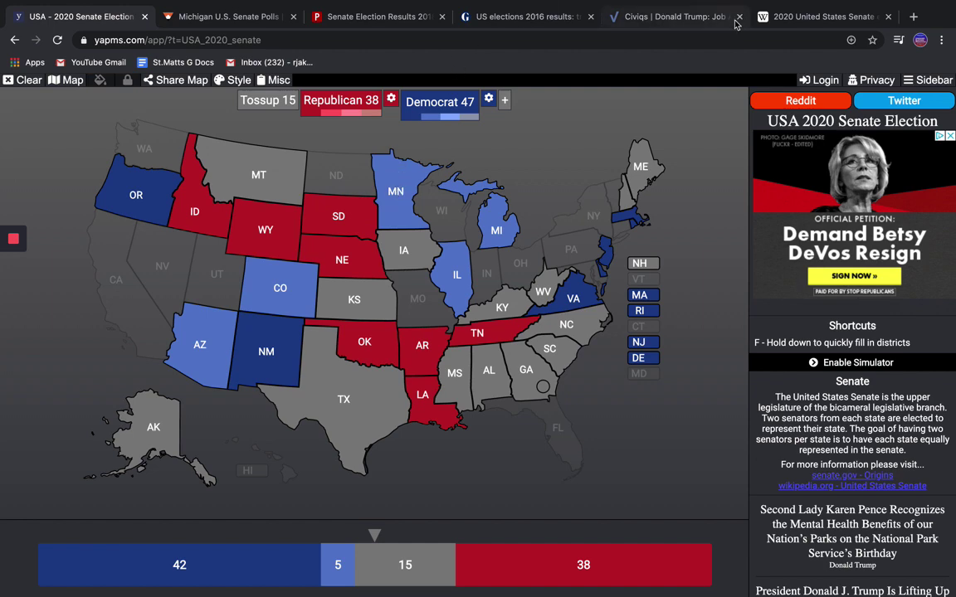
Step: Review the Michigan and Minnesota forecasts in Wikipedia's table of 2020 Senate ratings, checking which forecaster each column belongs to
key(super+9)
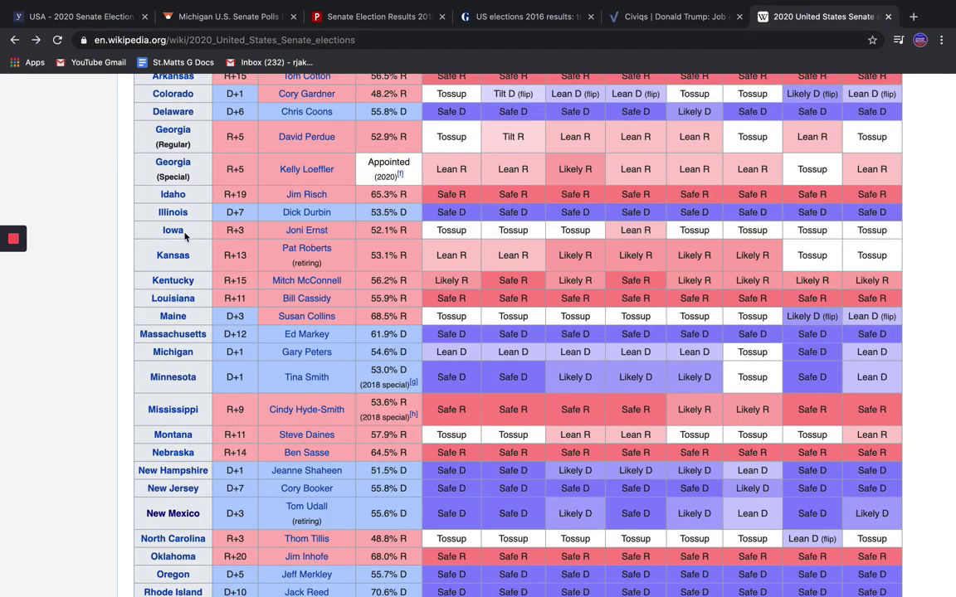
double_click(763, 382)
scroll(764, 382, up, 5)
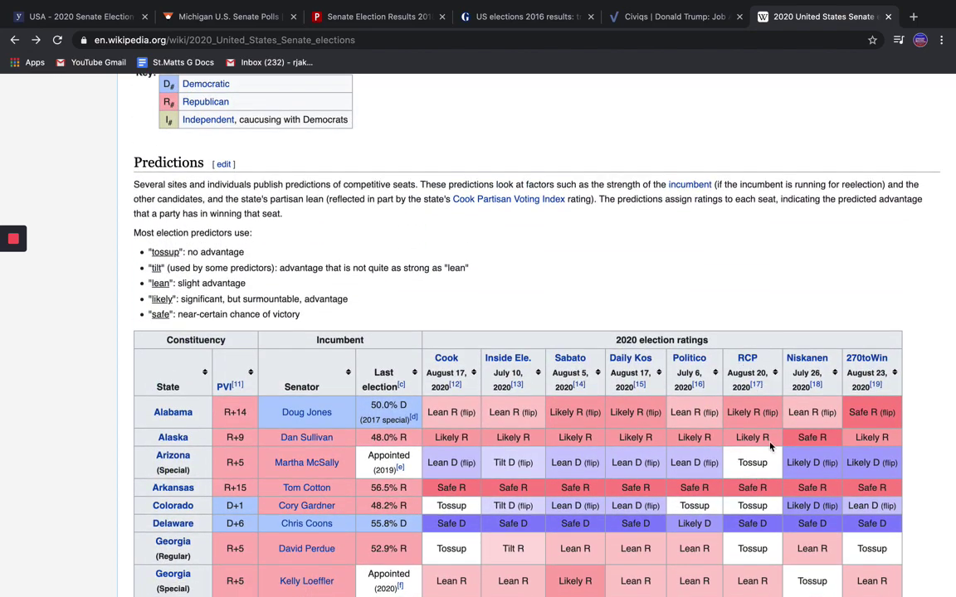
scroll(747, 362, down, 6)
scroll(755, 415, down, 2)
scroll(761, 446, up, 2)
scroll(761, 446, down, 1)
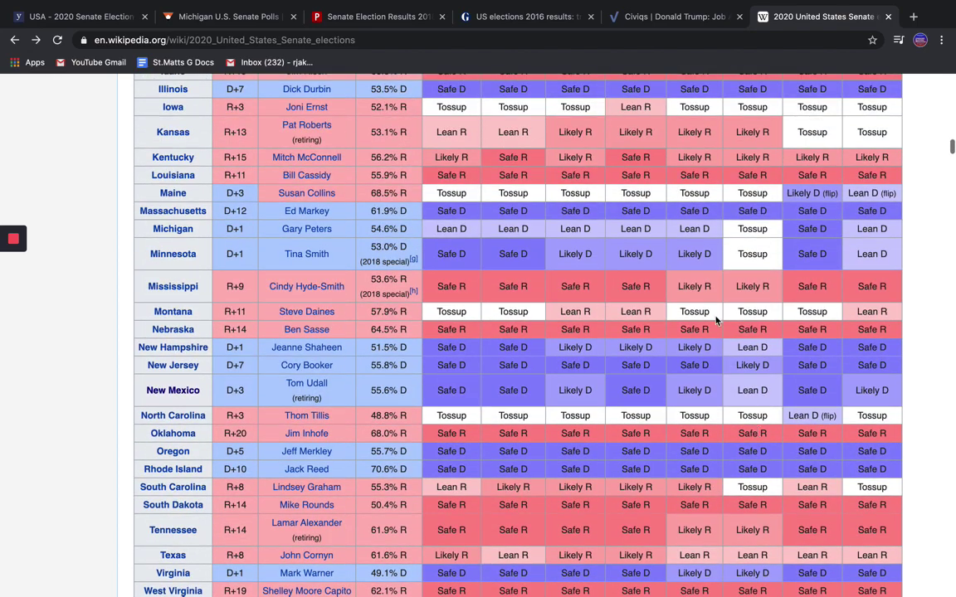
Step: Return to the YAPms map and mark Alaska as Republican in the second-darkest red shade
click(38, 12)
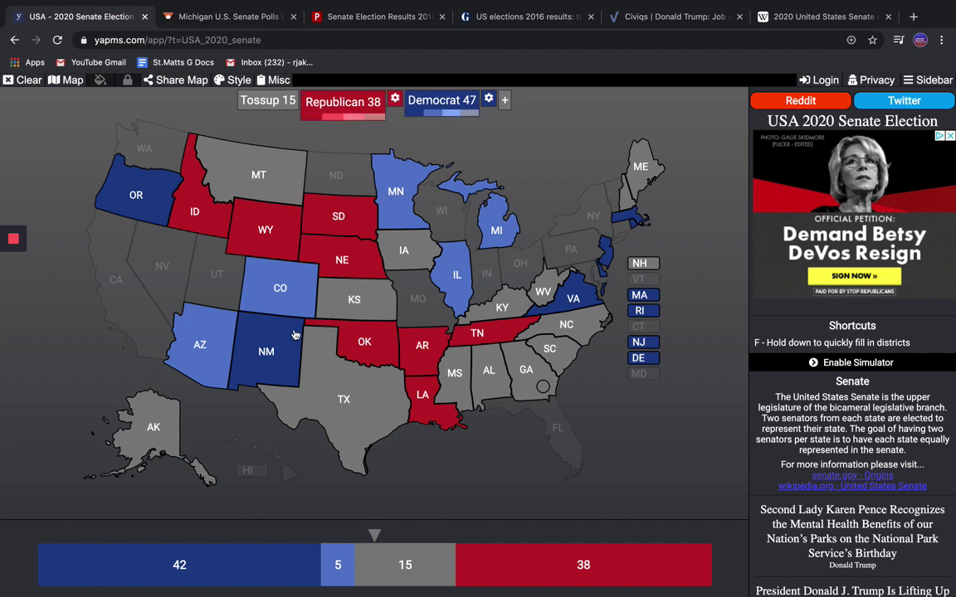
click(168, 431)
click(169, 431)
Step: Check the Alaska Senate polls on FiveThirtyEight and return to the YAPms map
click(197, 18)
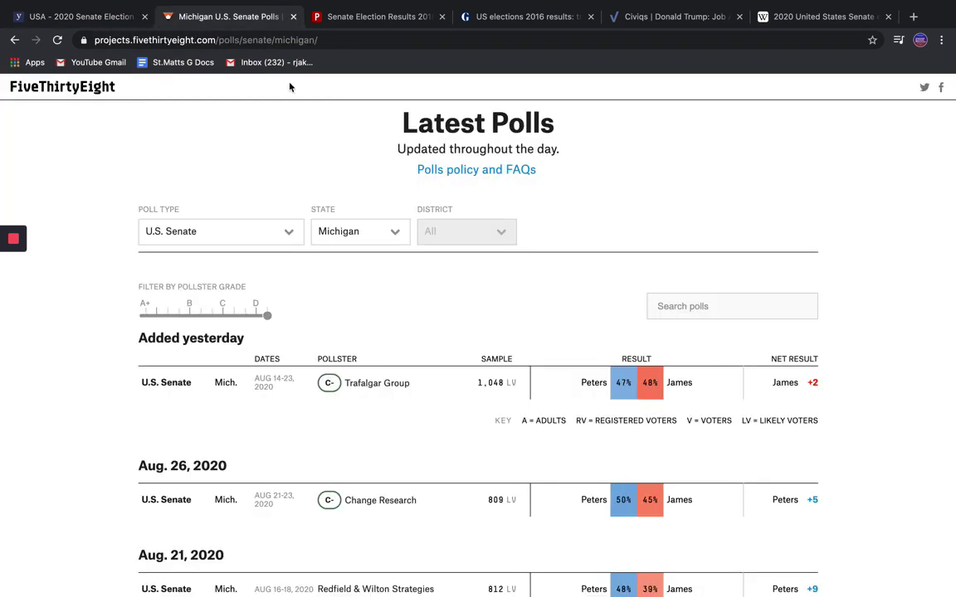
click(348, 226)
scroll(378, 168, up, 3)
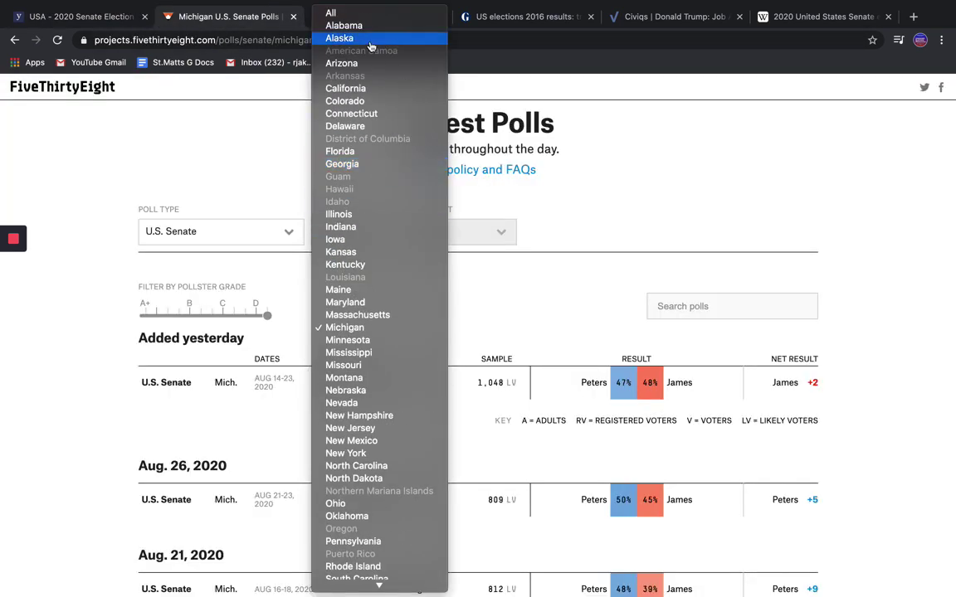
click(374, 38)
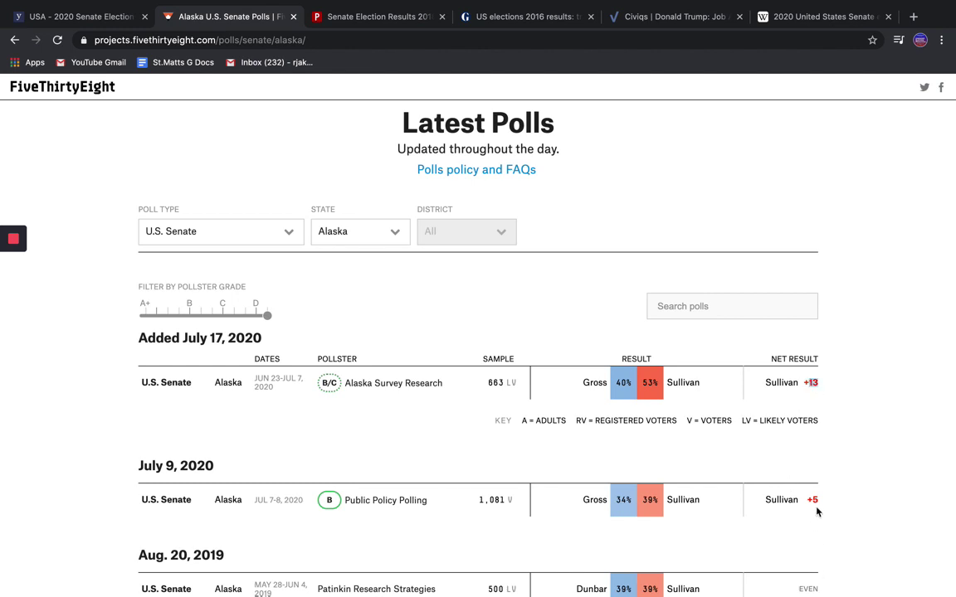
scroll(820, 510, down, 3)
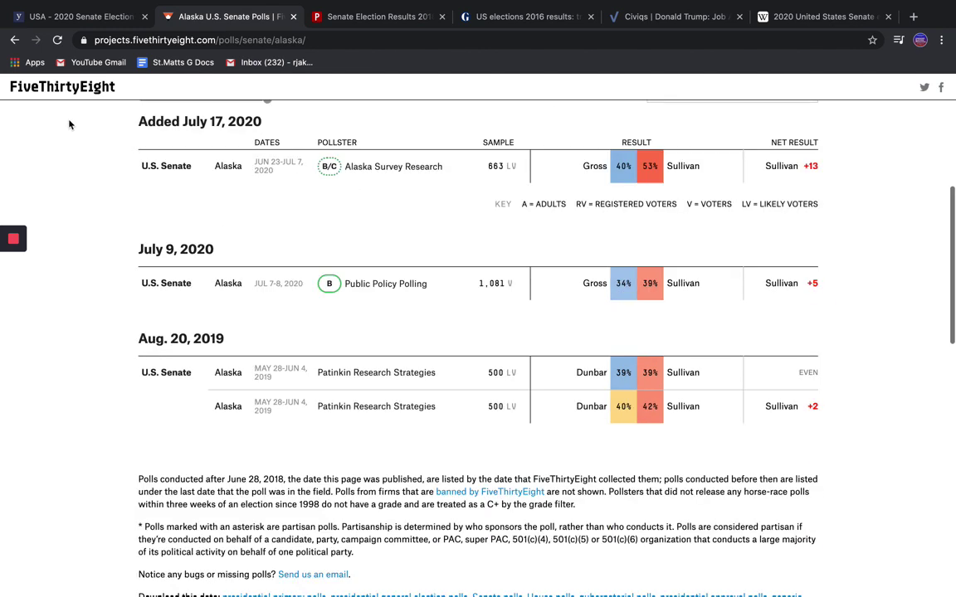
click(78, 17)
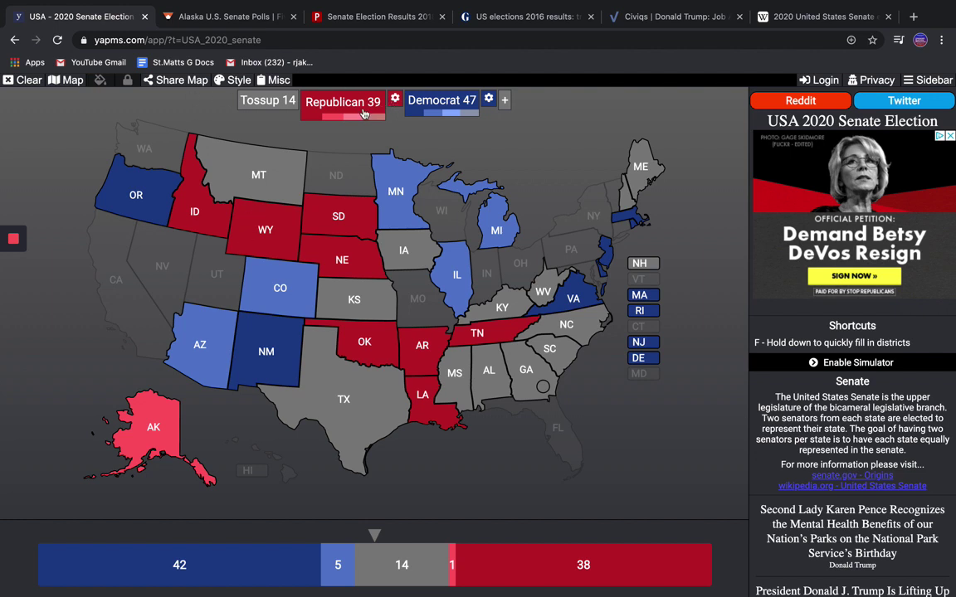
Step: Mark Kansas as Republican in the same lighter red shade as Alaska, and mark Texas as Republican
click(345, 286)
click(463, 101)
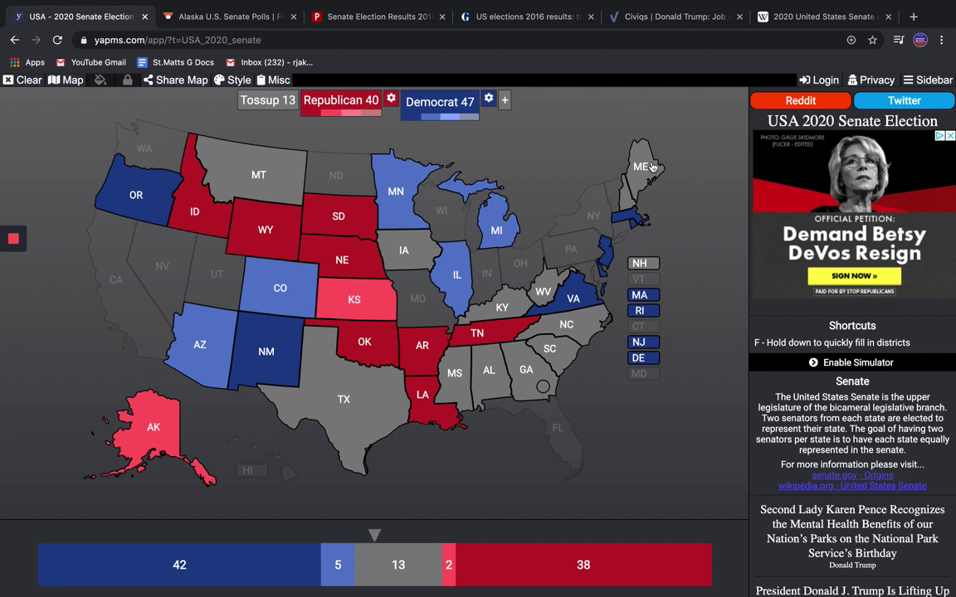
click(363, 102)
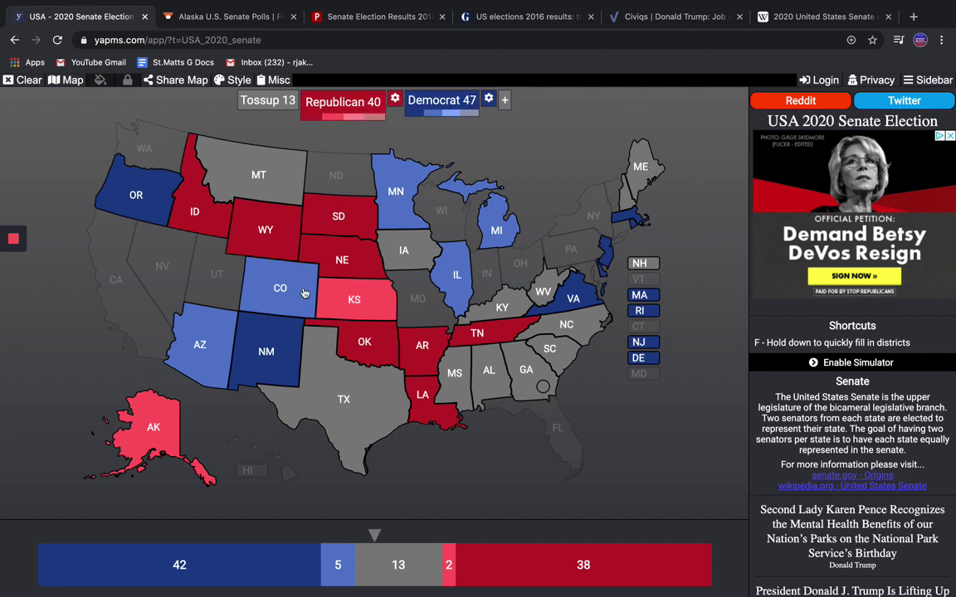
click(344, 382)
Step: Switch FiveThirtyEight's Senate polls to Texas and look through the recent polls
click(184, 15)
scroll(336, 166, up, 2)
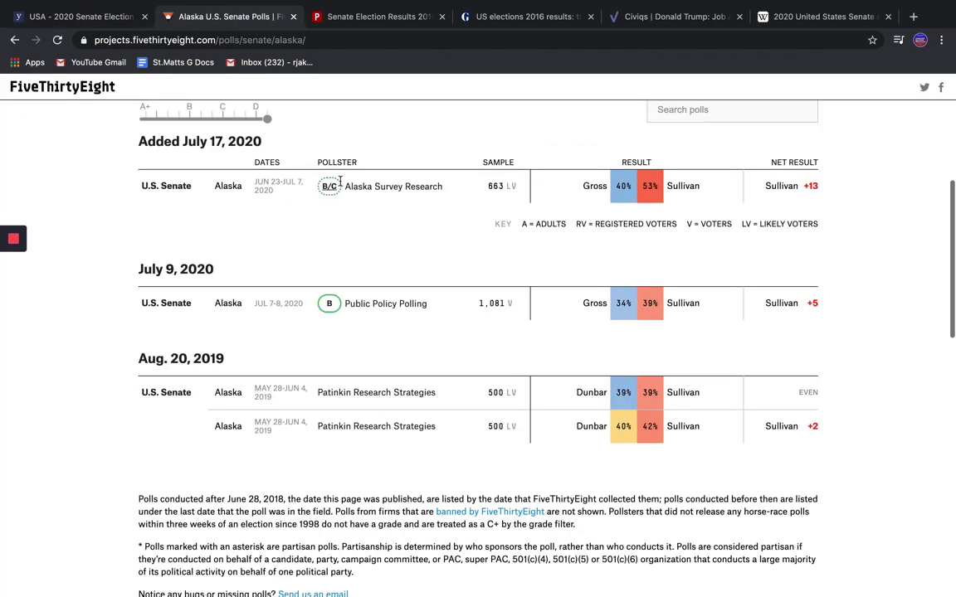
scroll(340, 181, up, 3)
click(341, 174)
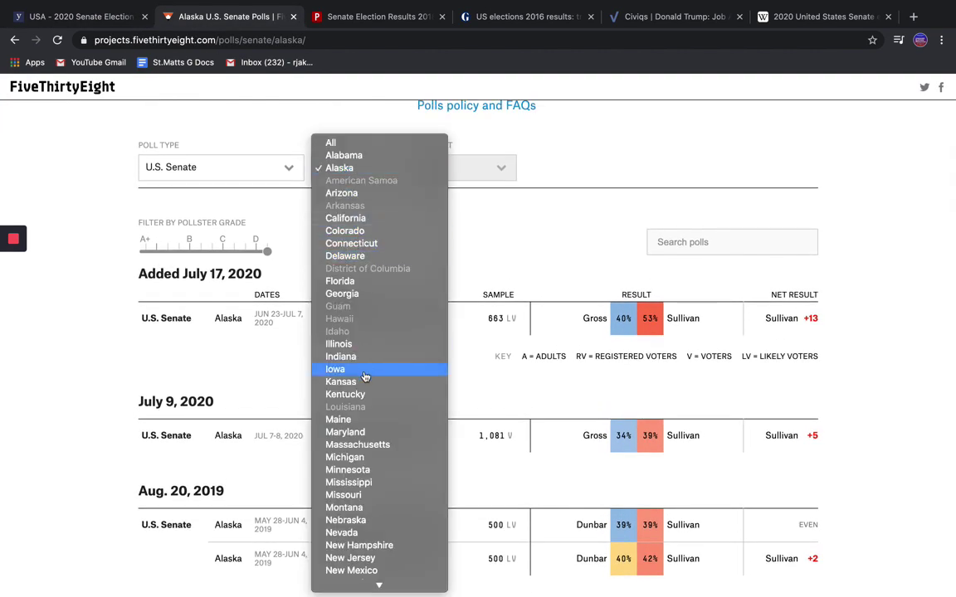
scroll(365, 373, down, 5)
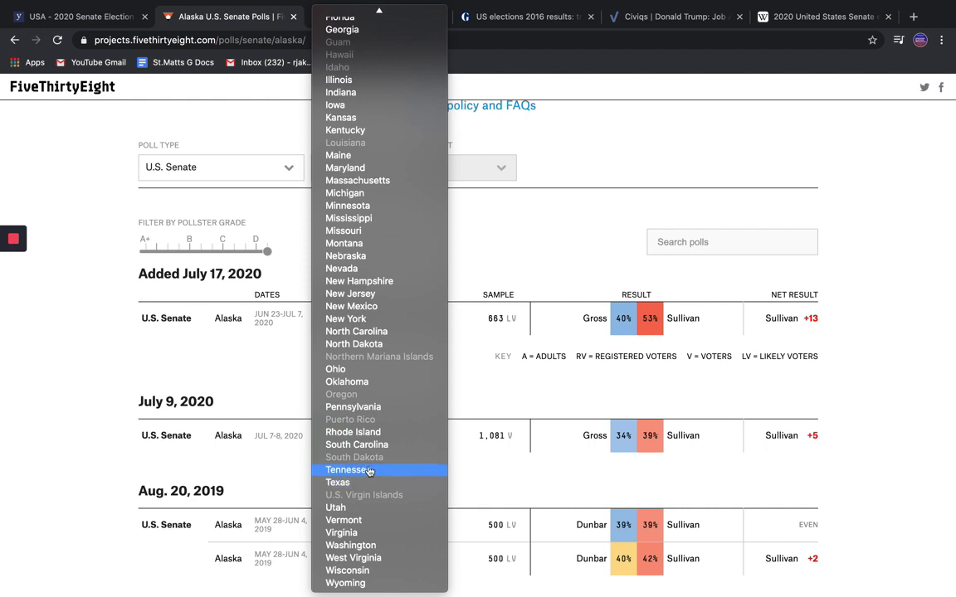
click(418, 482)
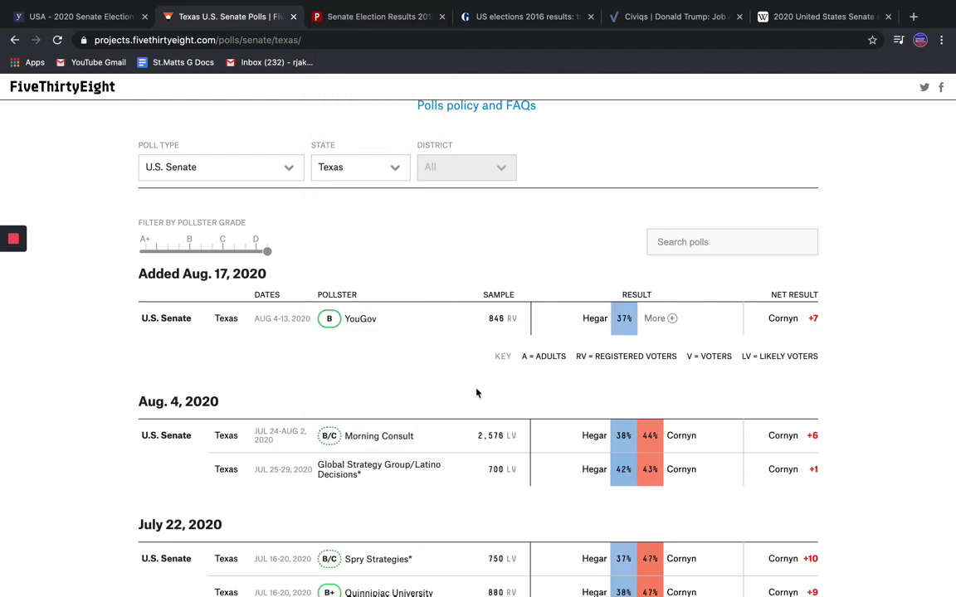
scroll(474, 395, down, 10)
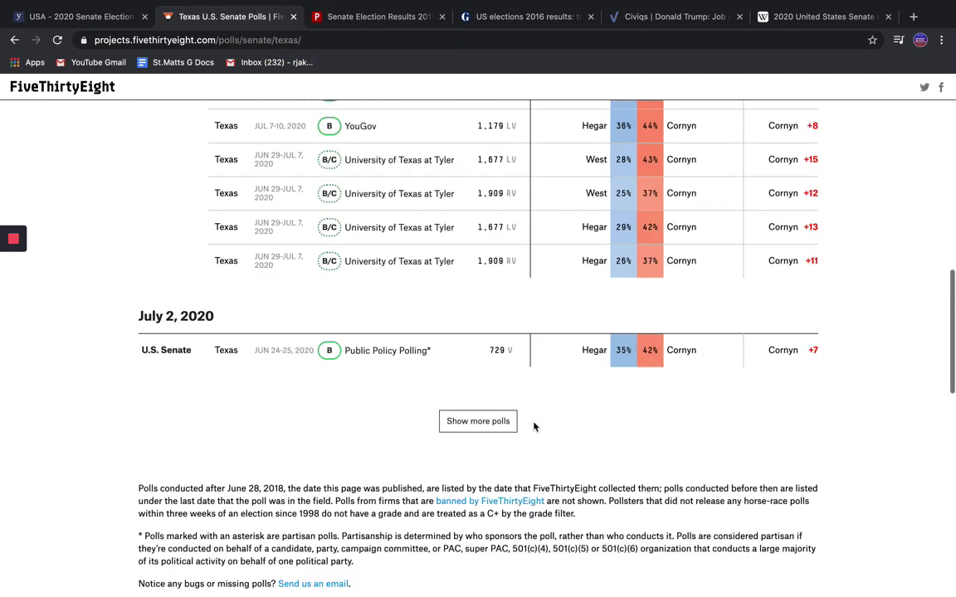
Step: Load more Texas Senate polls and look through the older results back to 2019
click(478, 420)
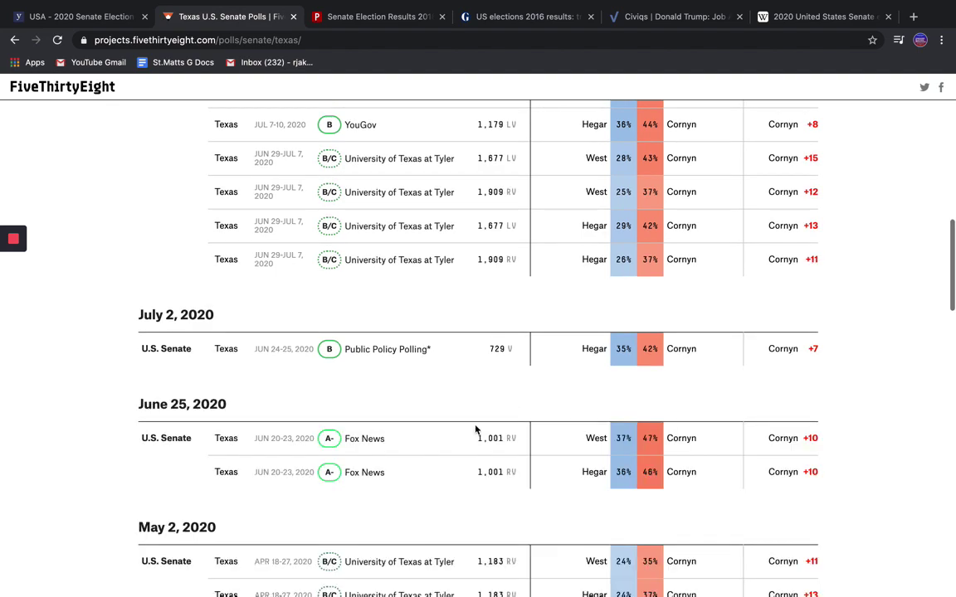
scroll(476, 429, down, 5)
scroll(490, 406, down, 1)
drag(488, 237, 482, 330)
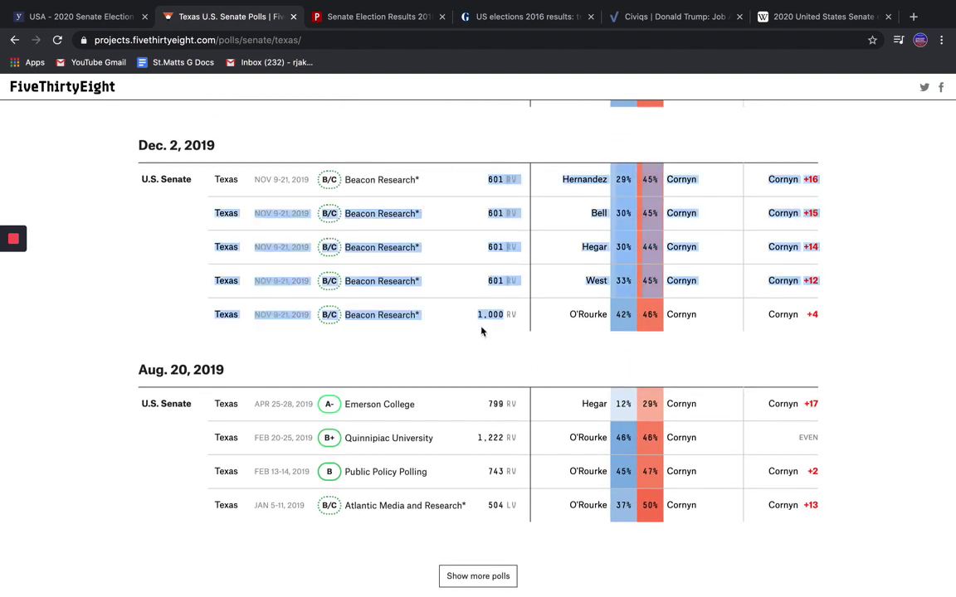
click(482, 330)
scroll(479, 331, up, 2)
scroll(473, 332, up, 15)
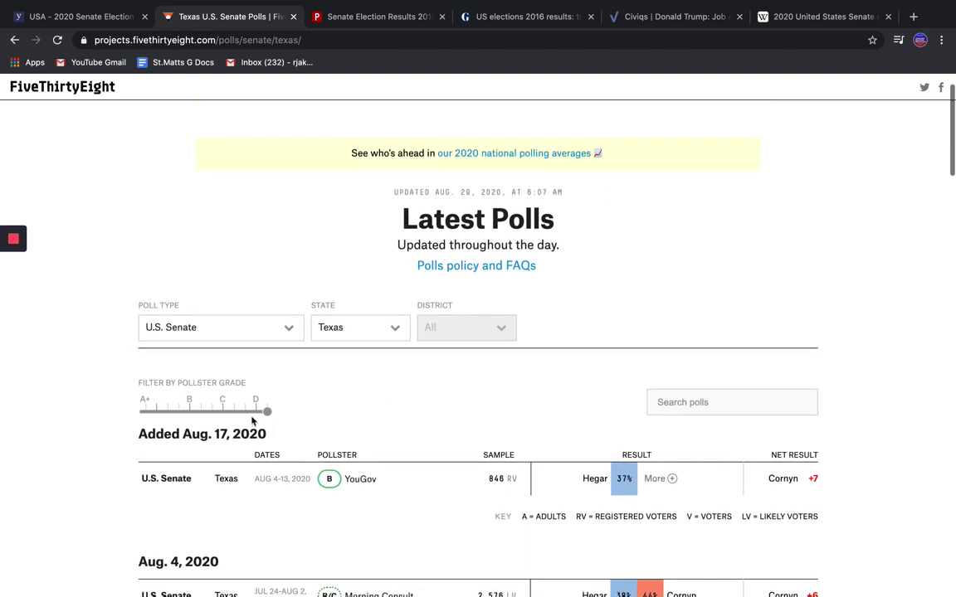
Step: Filter the Texas polls to A+ pollsters to check their margin, restore all pollster grades, and return to the YAPms map
drag(266, 414, 146, 413)
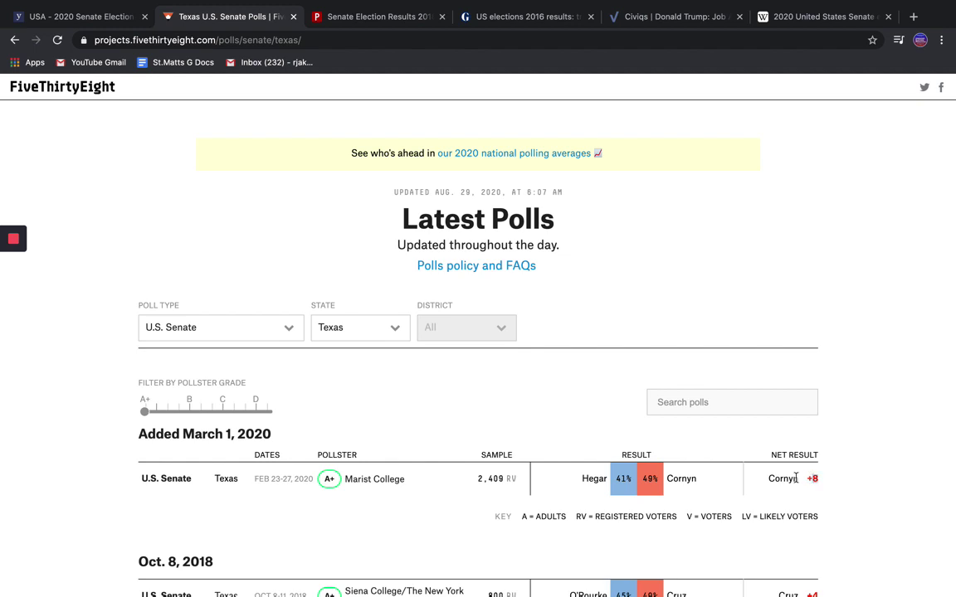
drag(820, 479, 666, 478)
drag(145, 411, 467, 415)
click(58, 10)
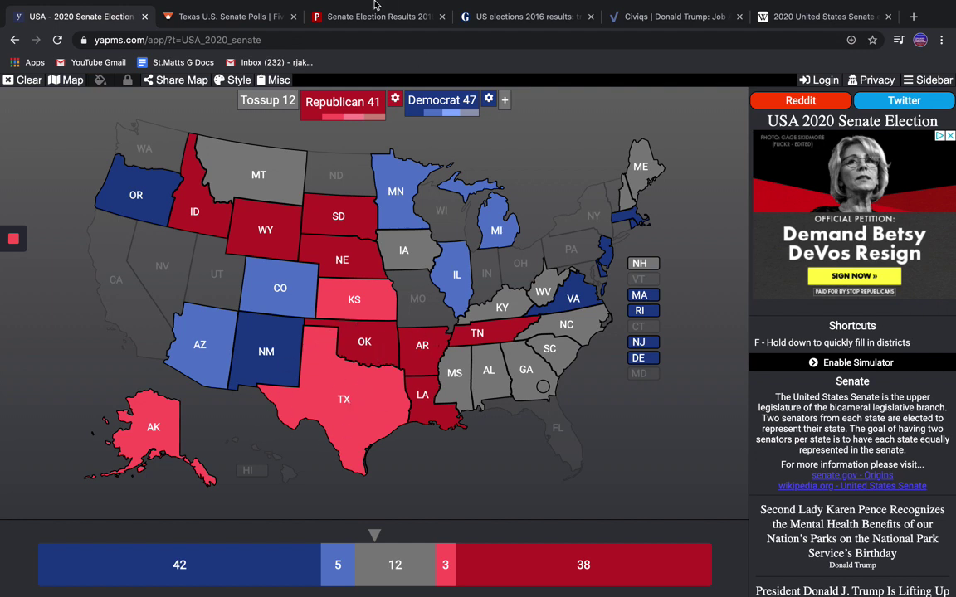
click(187, 20)
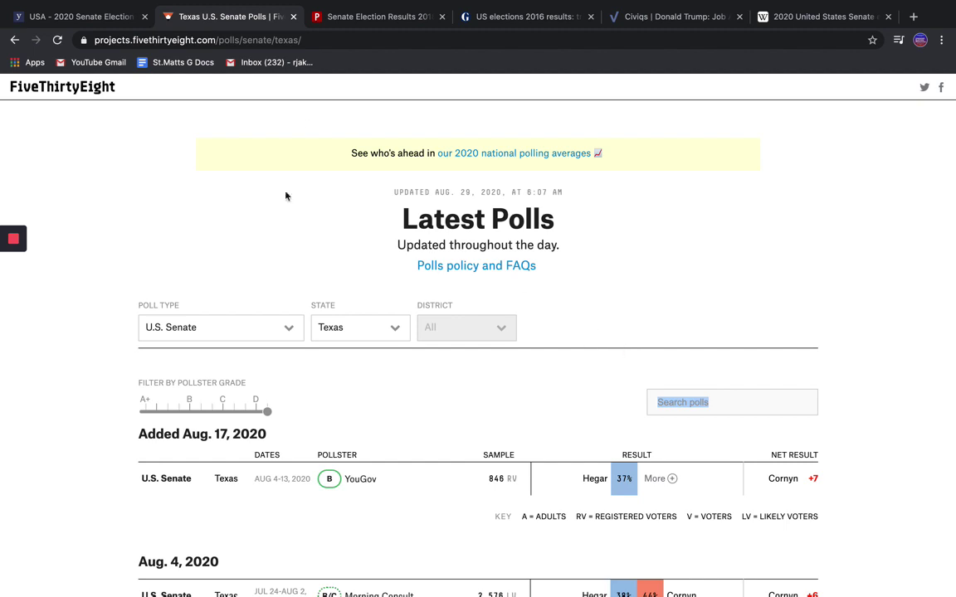
click(51, 16)
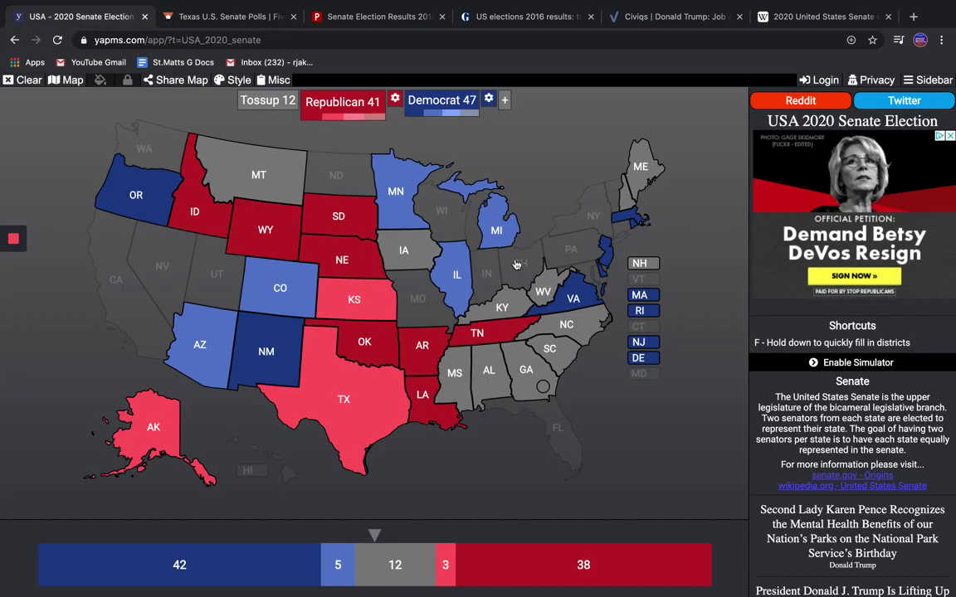
Step: Mark Mississippi, Alabama, Georgia's special seat and South Carolina in the second-darkest Republican red, and West Virginia in the darkest red
click(455, 377)
click(488, 372)
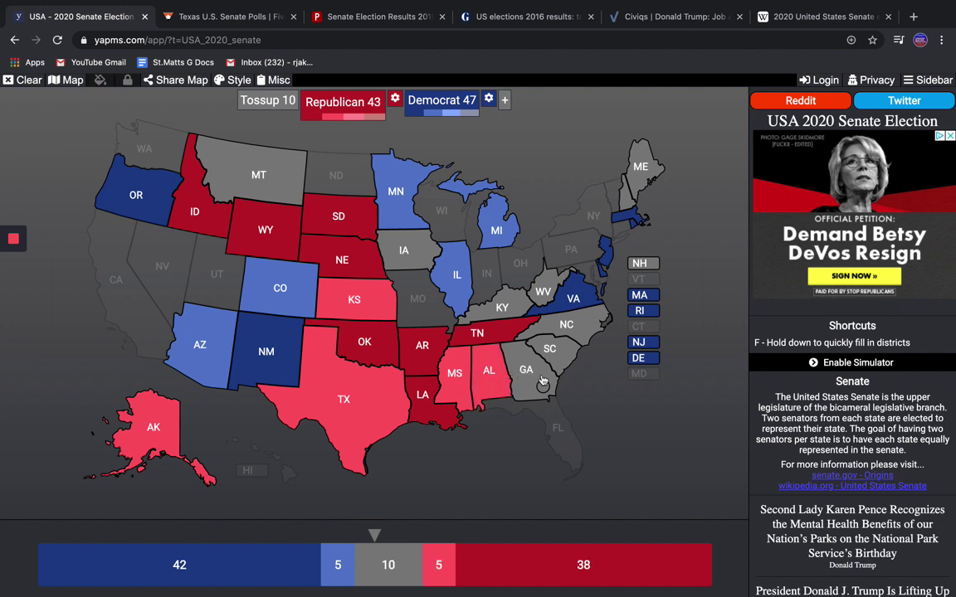
click(543, 385)
click(550, 353)
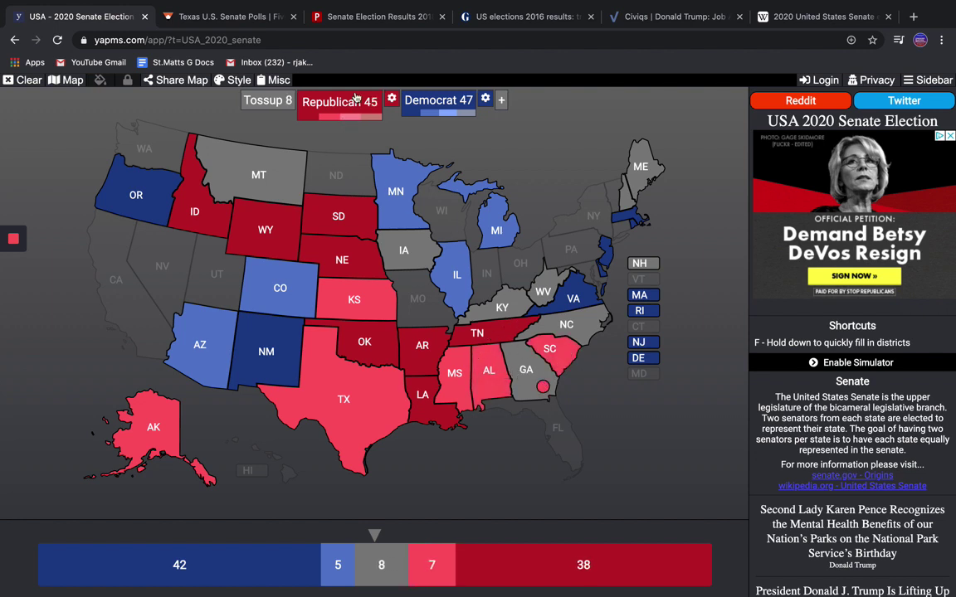
click(541, 295)
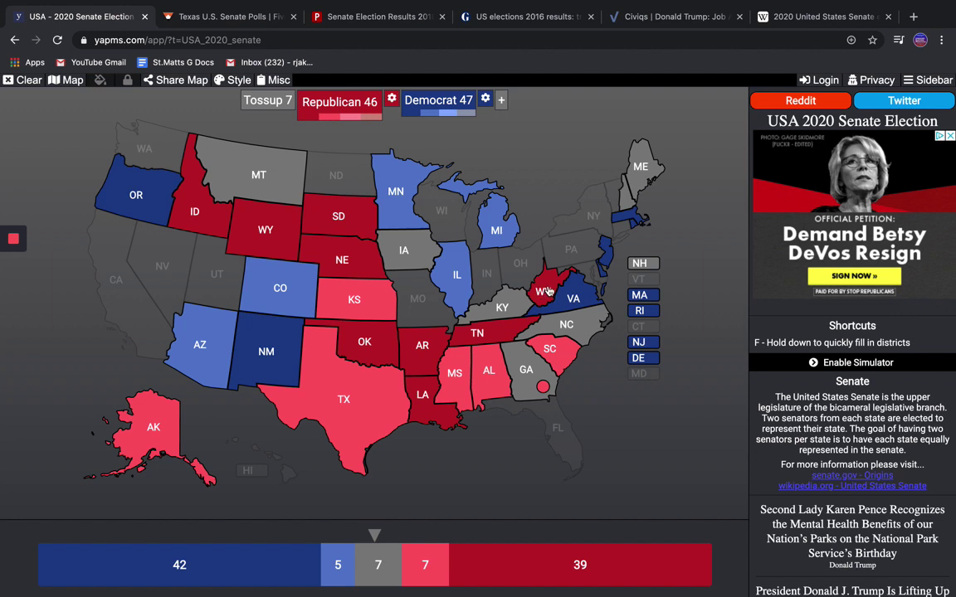
Step: Mark New Hampshire as Democrat in the second-darkest blue shade and make Republican the active party again
click(437, 101)
click(656, 264)
click(657, 264)
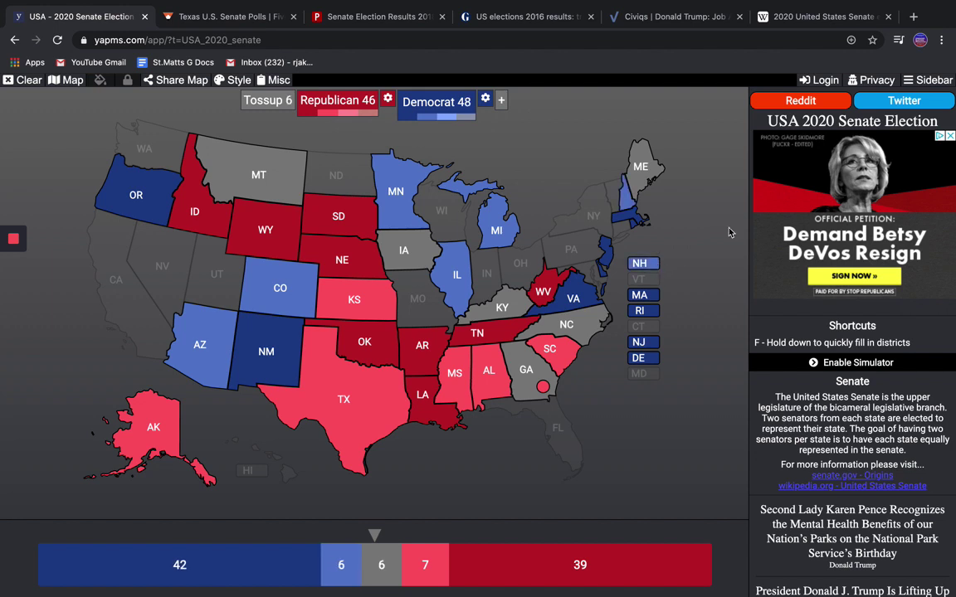
click(332, 113)
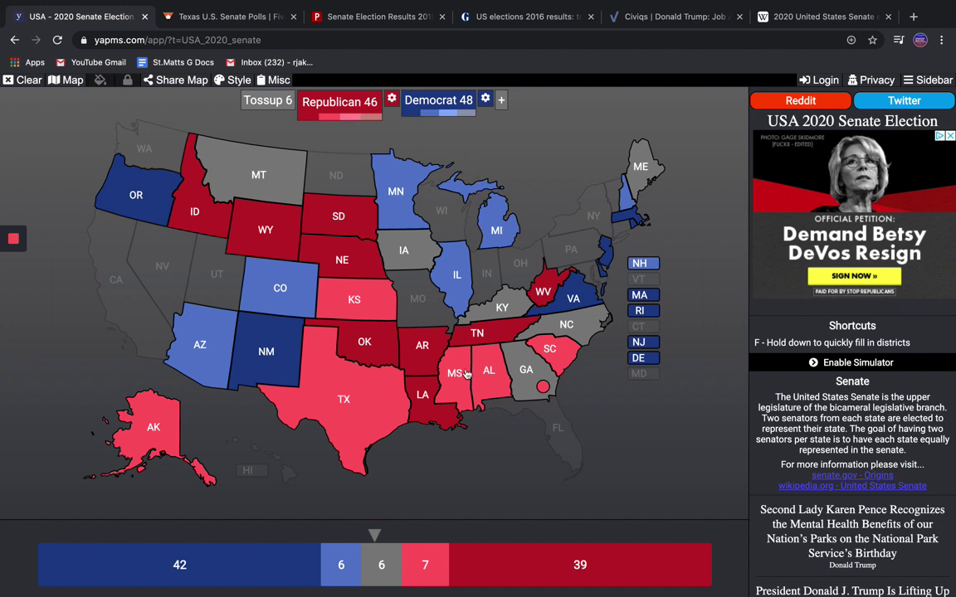
Step: Switch FiveThirtyEight's Senate polls to Mississippi and look through the recent polls
click(249, 16)
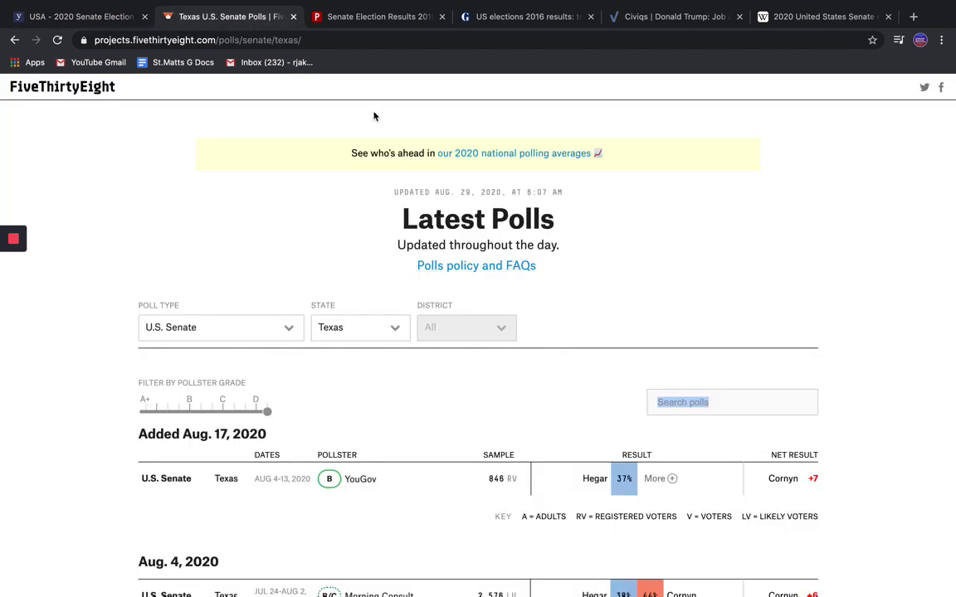
click(352, 327)
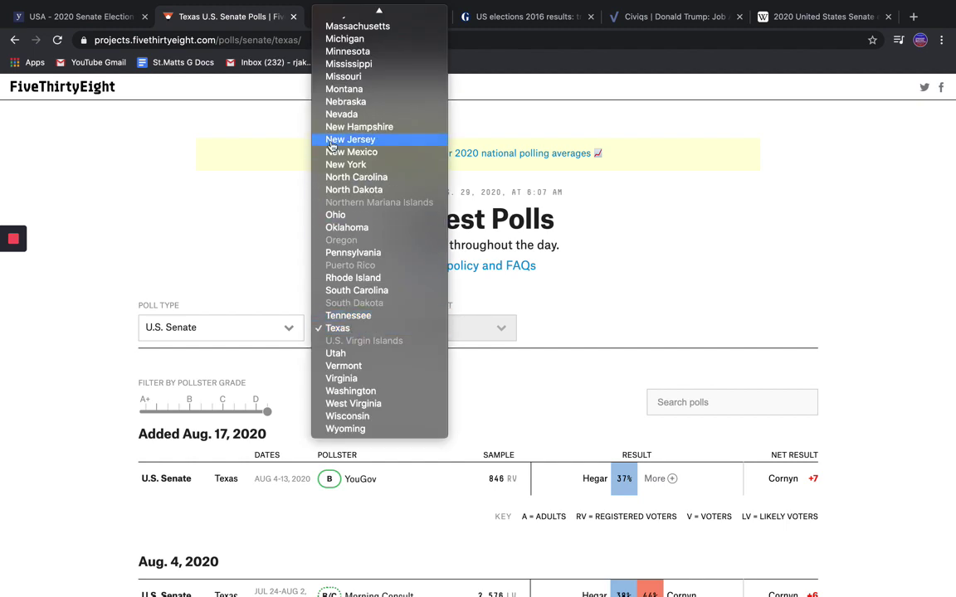
click(350, 64)
scroll(506, 355, down, 3)
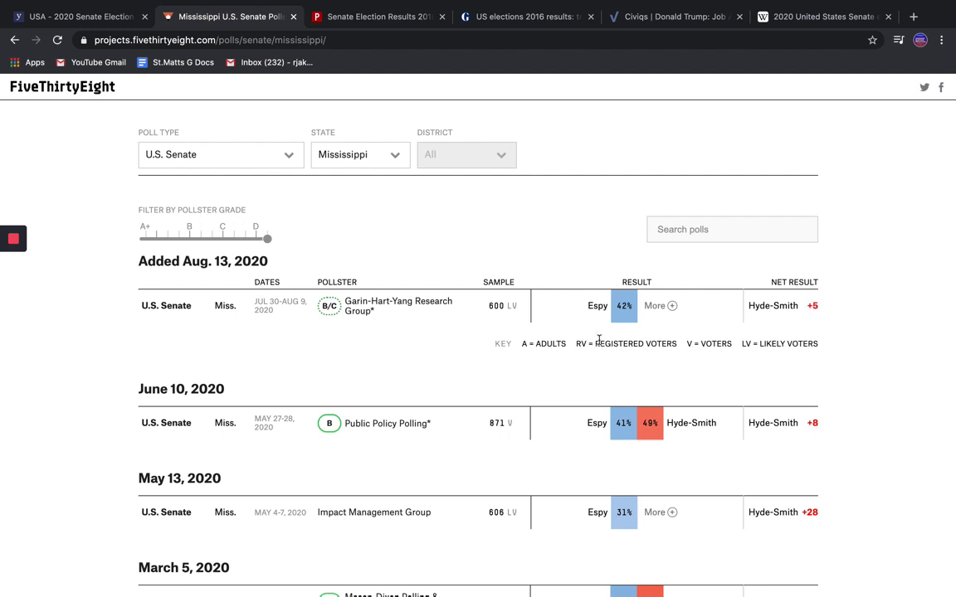
scroll(581, 414, down, 4)
scroll(565, 414, up, 5)
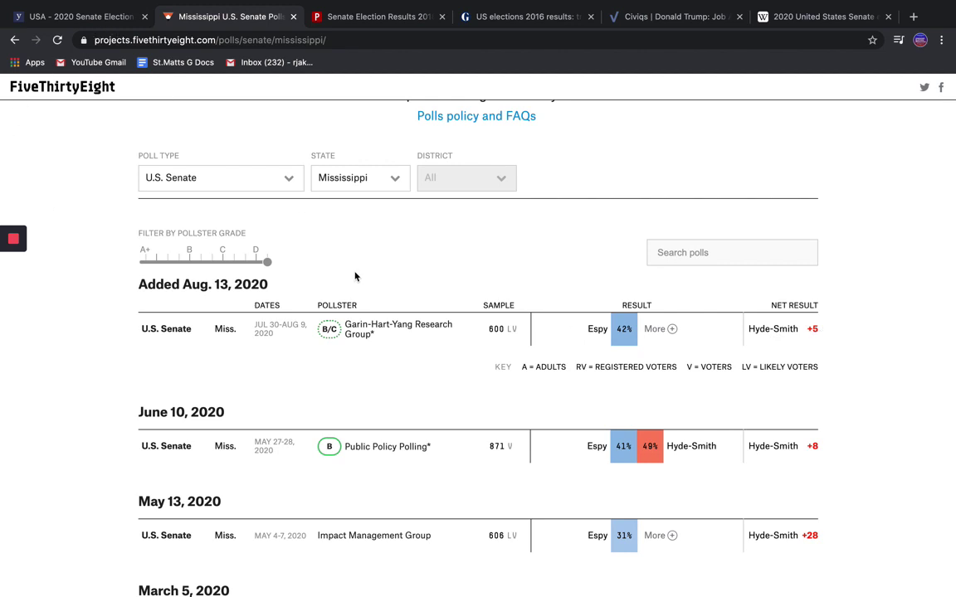
Step: Filter the Mississippi polls to A+ pollsters, restore all pollster grades, and return to the YAPms map
drag(266, 262, 105, 267)
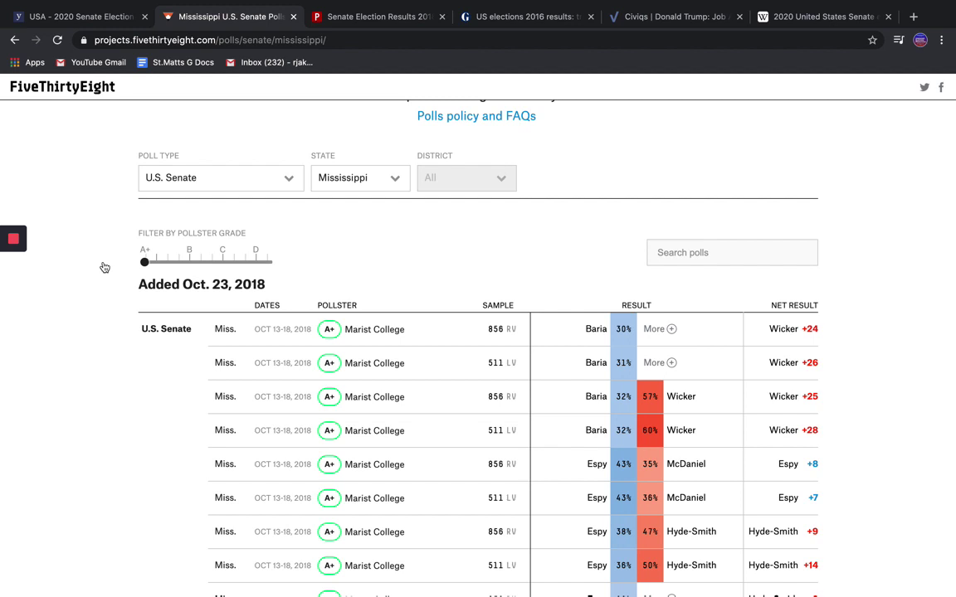
drag(104, 267, 264, 263)
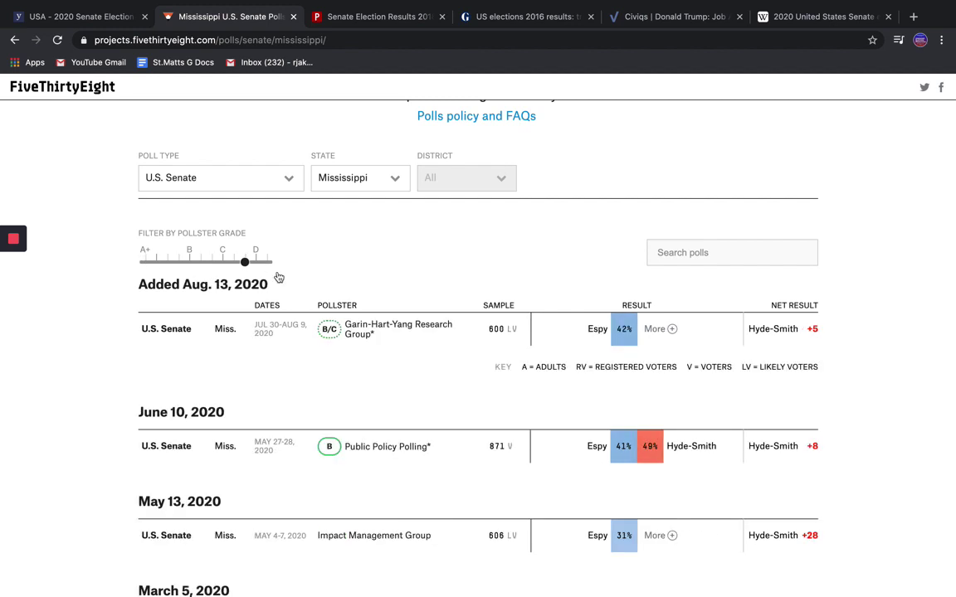
click(46, 19)
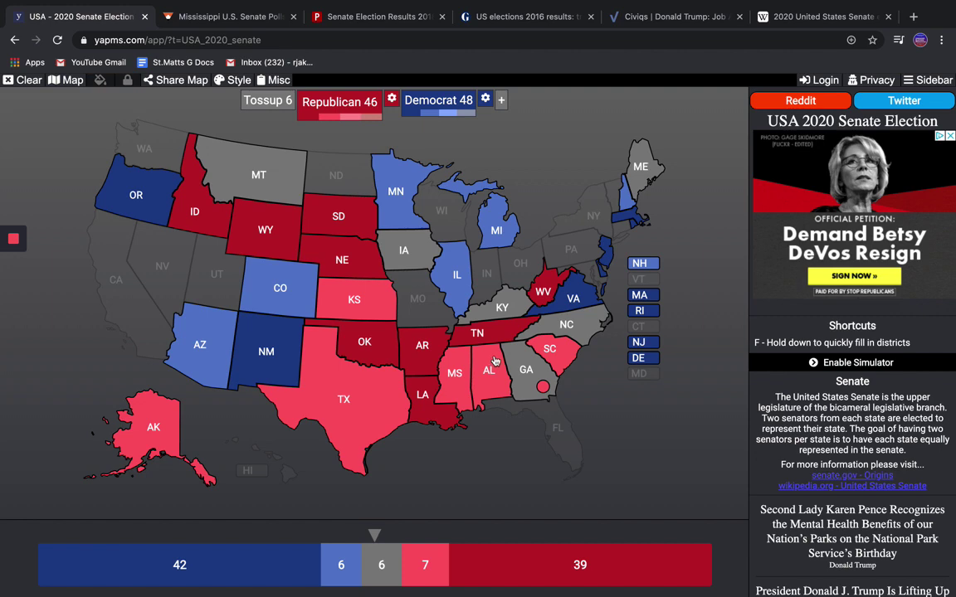
Step: Check the Alabama Senate polls on FiveThirtyEight and return to the YAPms map
click(220, 17)
click(348, 179)
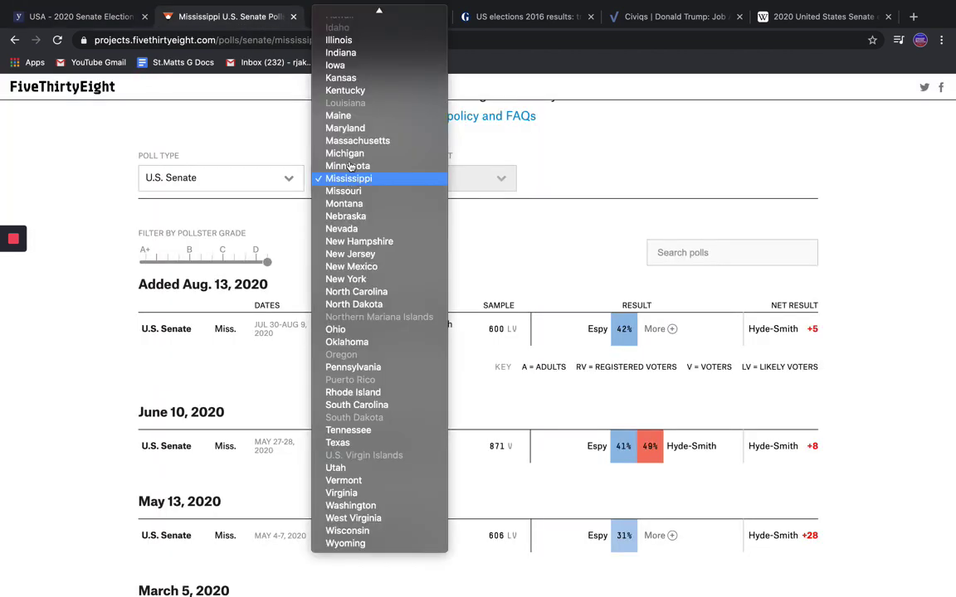
scroll(357, 124, up, 5)
click(480, 230)
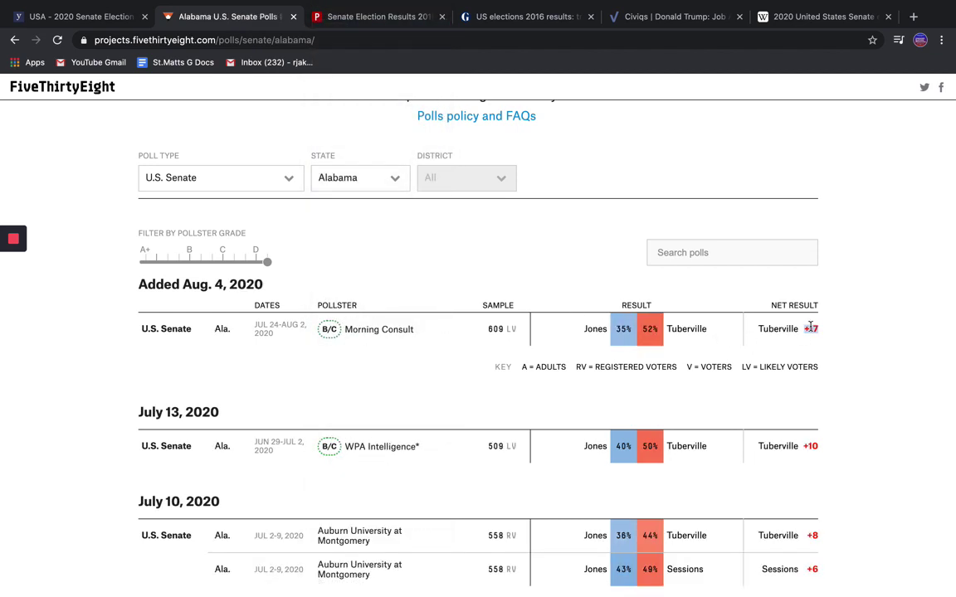
click(22, 16)
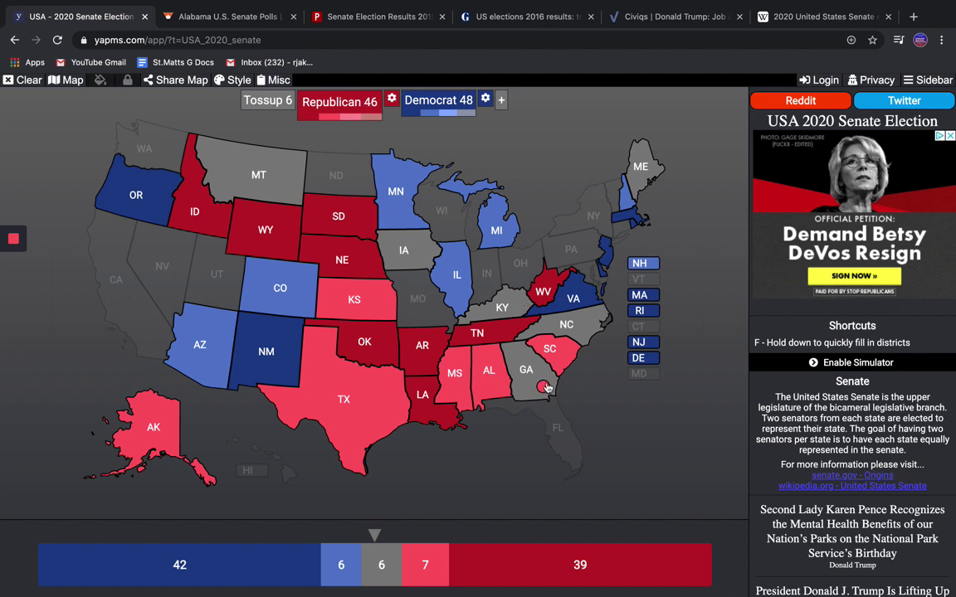
Step: Switch FiveThirtyEight's Senate polls to Georgia and look through the August 2020 polls for both seats
click(188, 16)
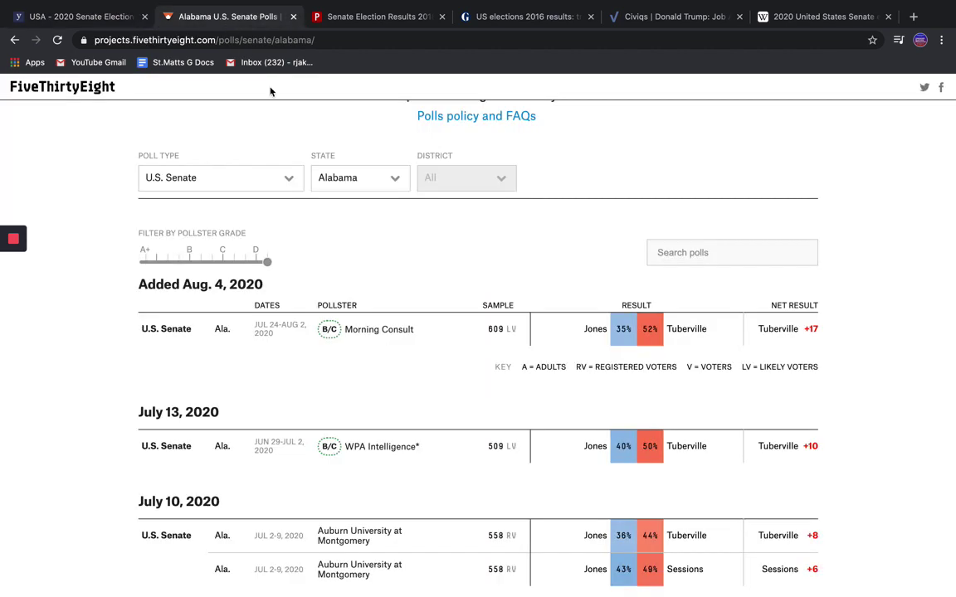
click(351, 178)
scroll(365, 315, down, 5)
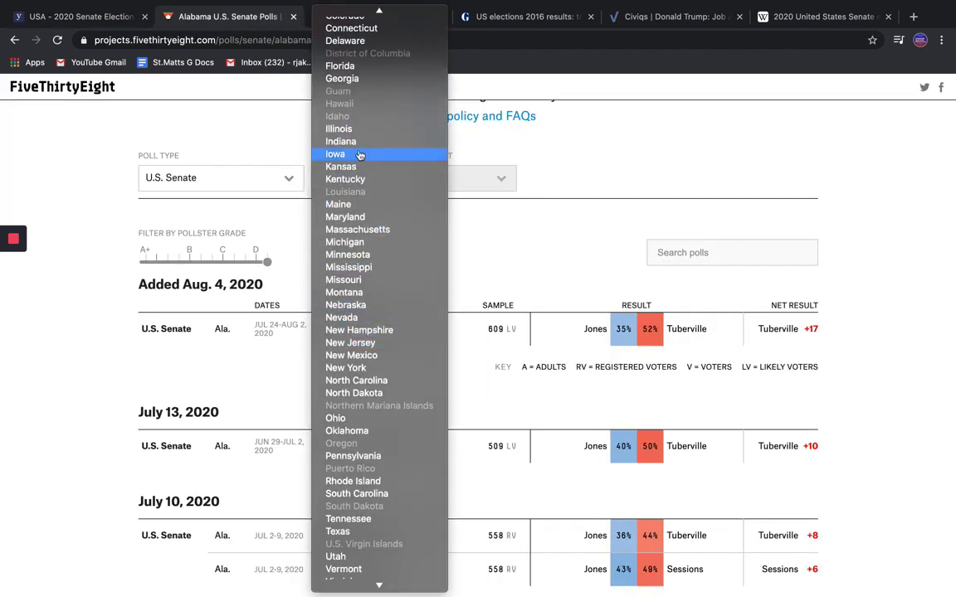
click(342, 79)
scroll(732, 452, down, 3)
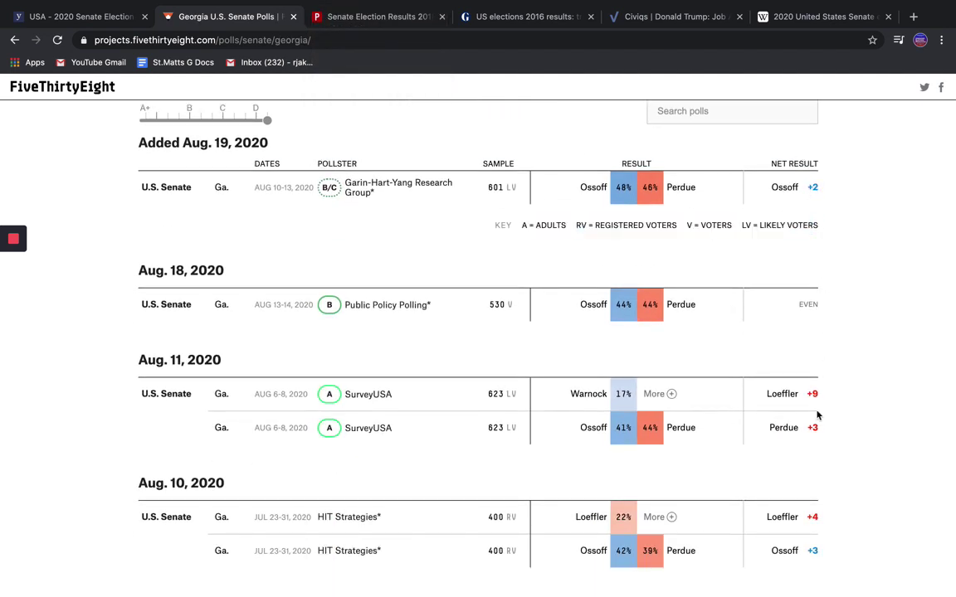
scroll(819, 431, down, 5)
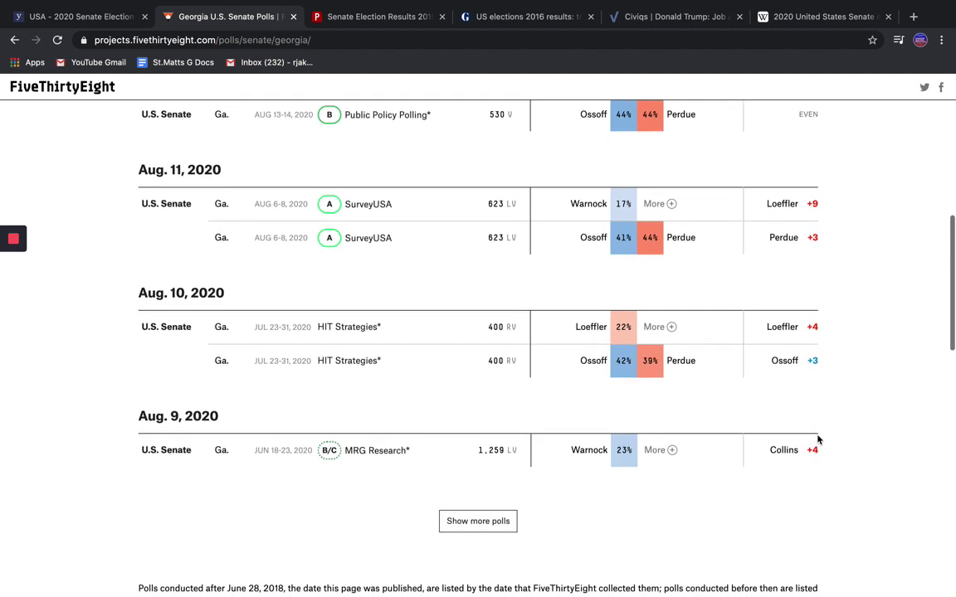
Step: Load more Georgia Senate polls and examine the July 2020 results
click(464, 516)
scroll(464, 518, down, 4)
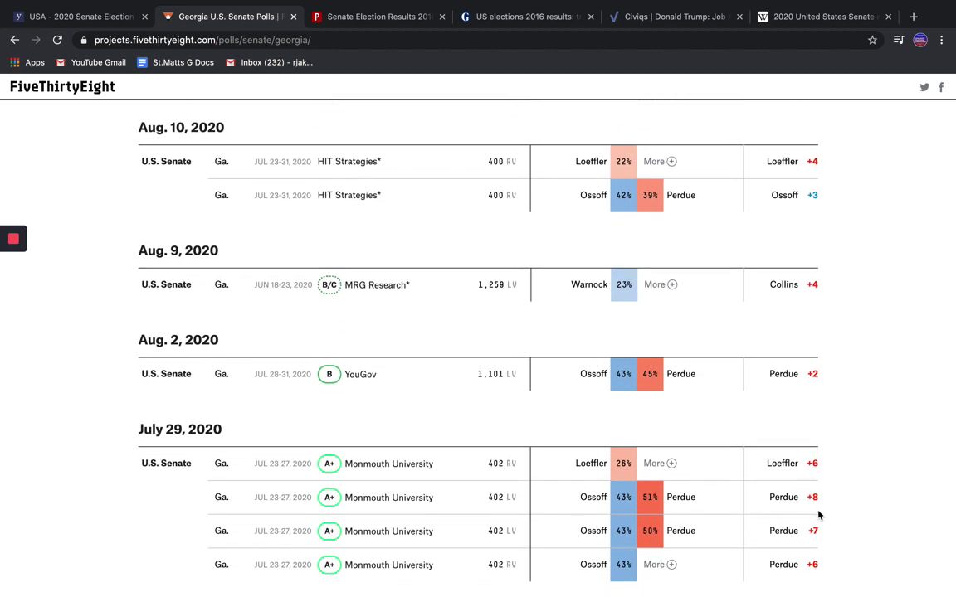
scroll(816, 490, down, 5)
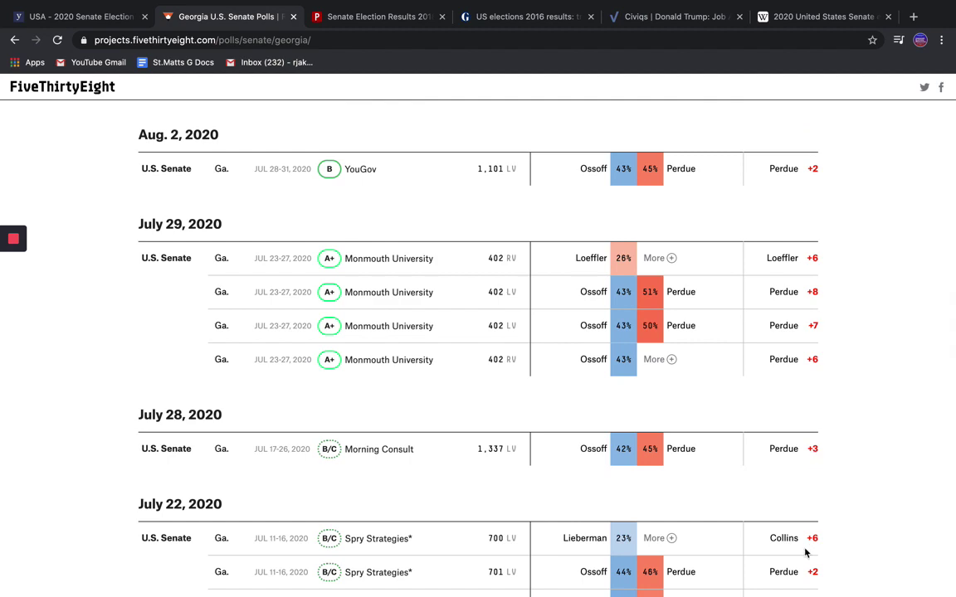
scroll(813, 431, down, 6)
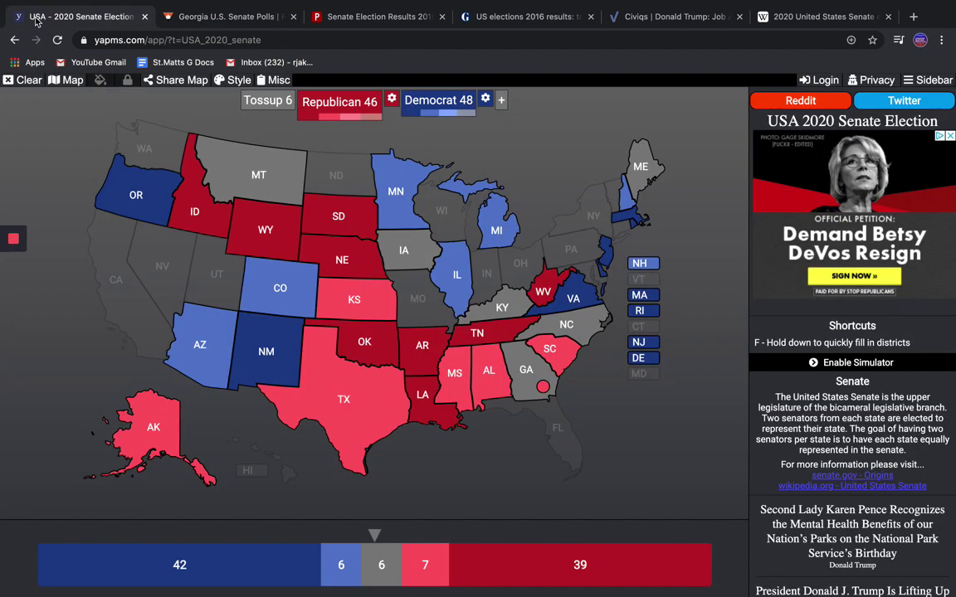
Step: Return to the YAPms map and enlarge the page to review the ratings given so far
click(35, 18)
key(super+plus)
key(super+plus)
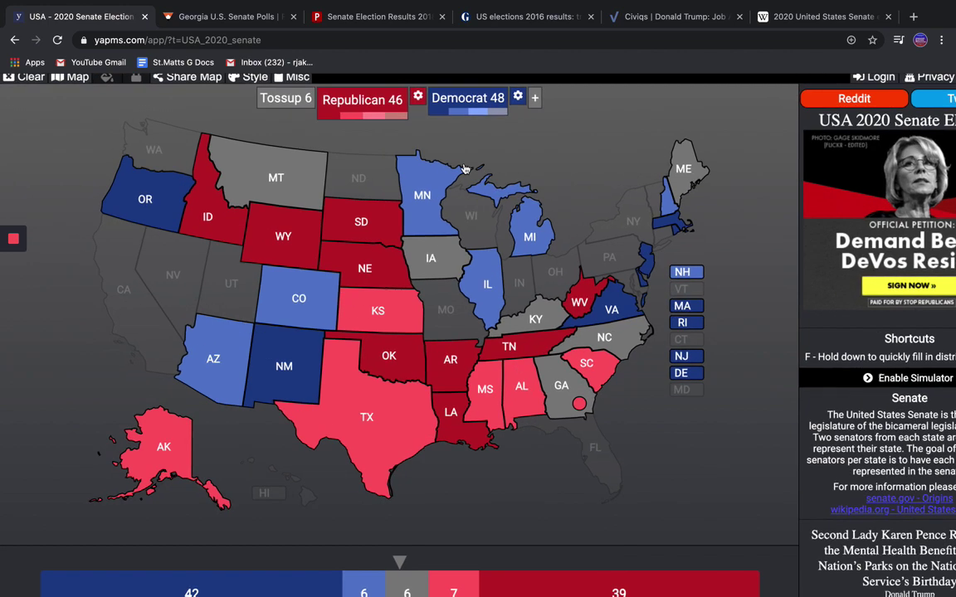
scroll(486, 365, up, 1)
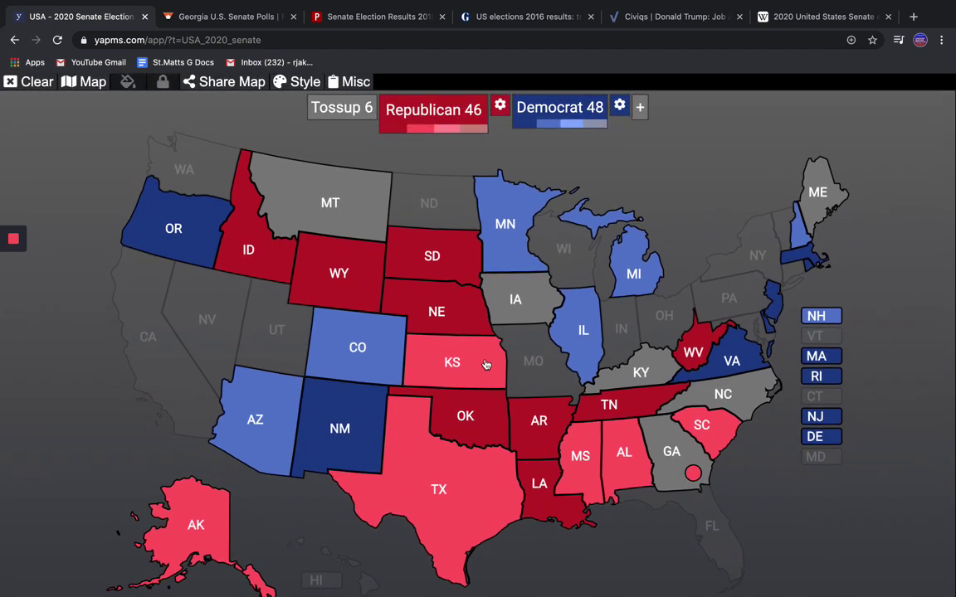
scroll(481, 367, down, 1)
scroll(481, 367, down, 1)
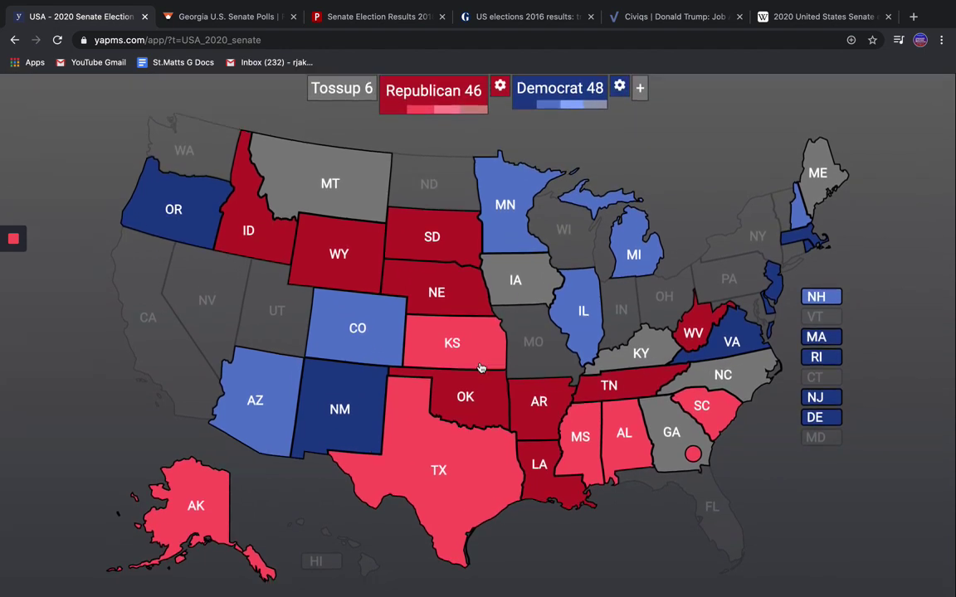
scroll(477, 363, down, 1)
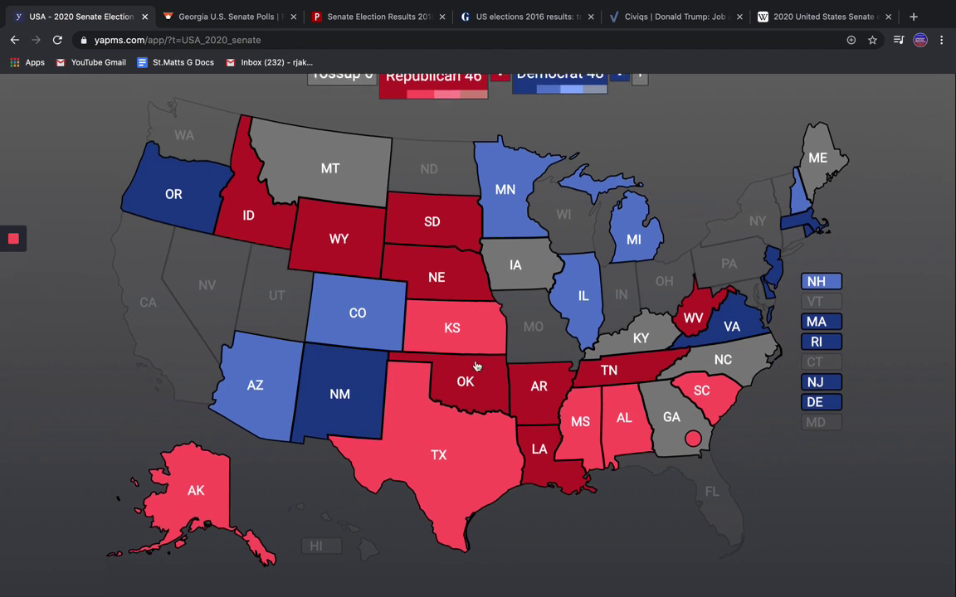
scroll(448, 349, up, 1)
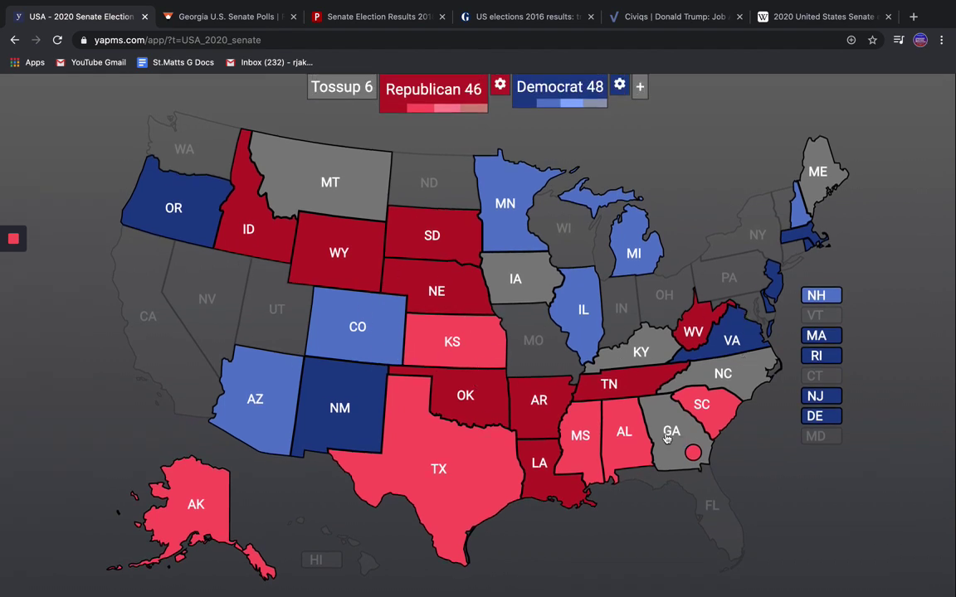
scroll(805, 447, down, 1)
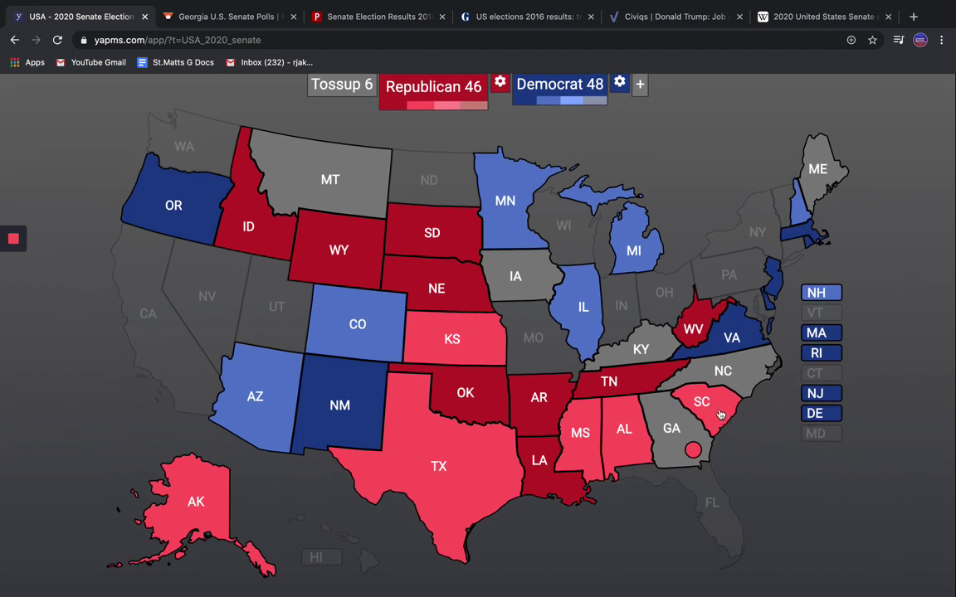
Step: Switch to Wikipedia's 2020 Senate elections article and check the predictors' ratings for South Carolina in the predictions table
scroll(453, 304, up, 1)
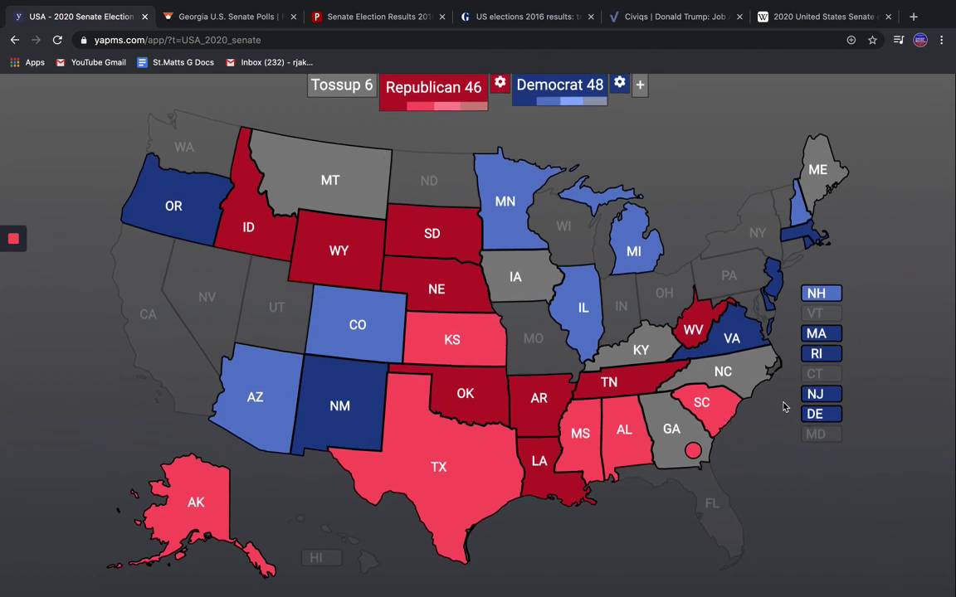
scroll(747, 406, down, 1)
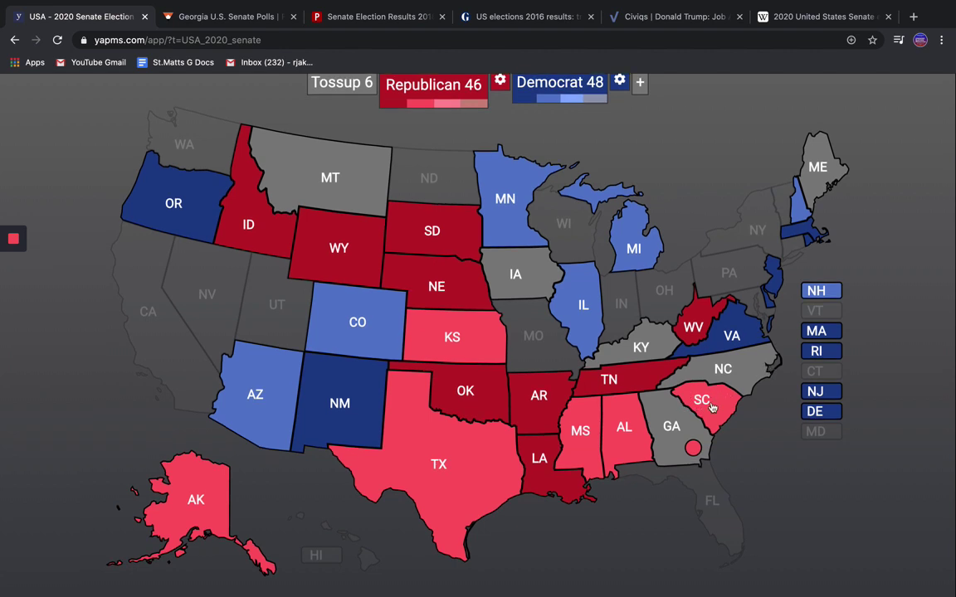
click(184, 19)
click(792, 16)
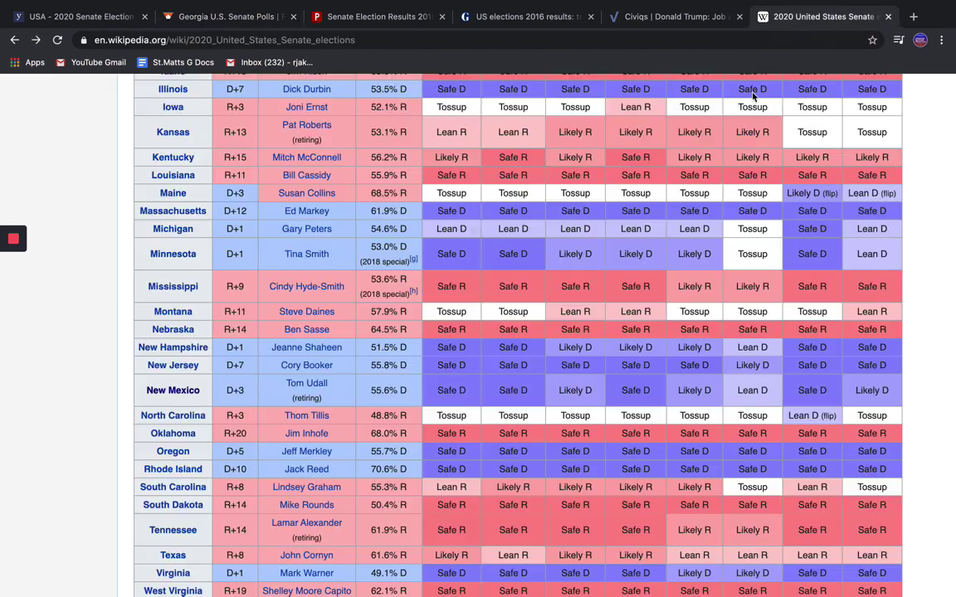
scroll(475, 397, down, 3)
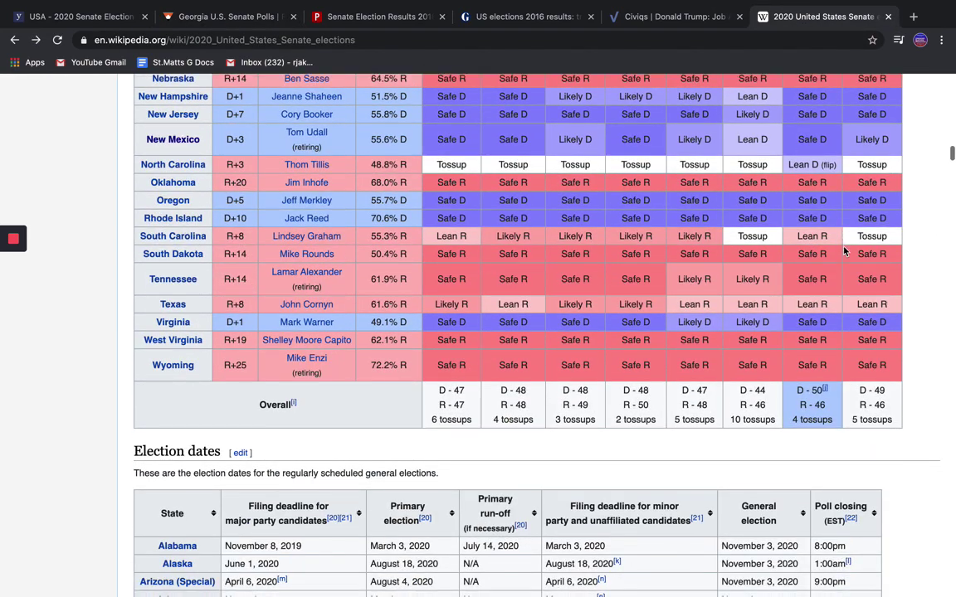
scroll(830, 274, up, 10)
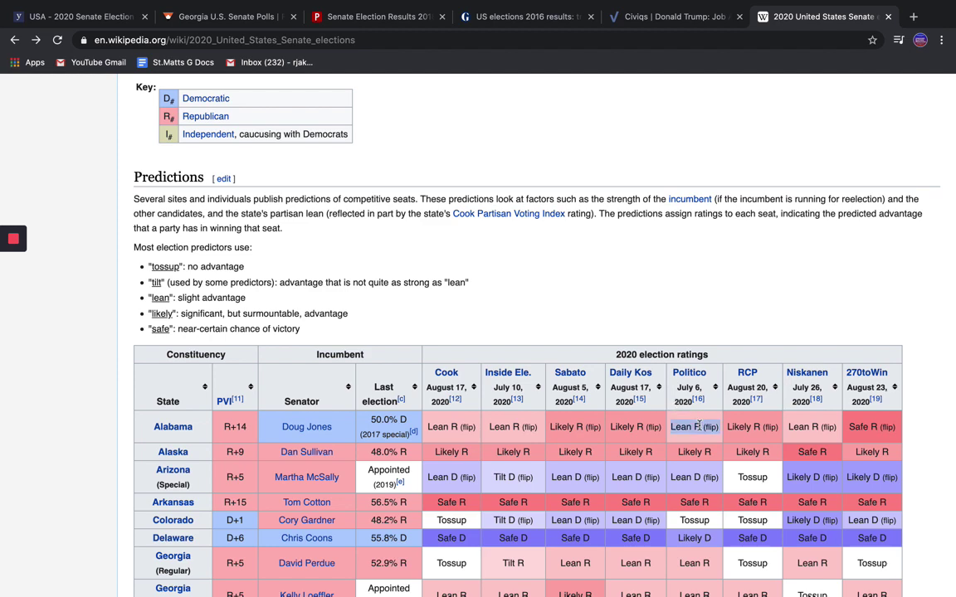
Step: Examine RCP's ratings state by state through the overall row of Wikipedia's predictions table and return to the YAPms map
scroll(699, 425, down, 3)
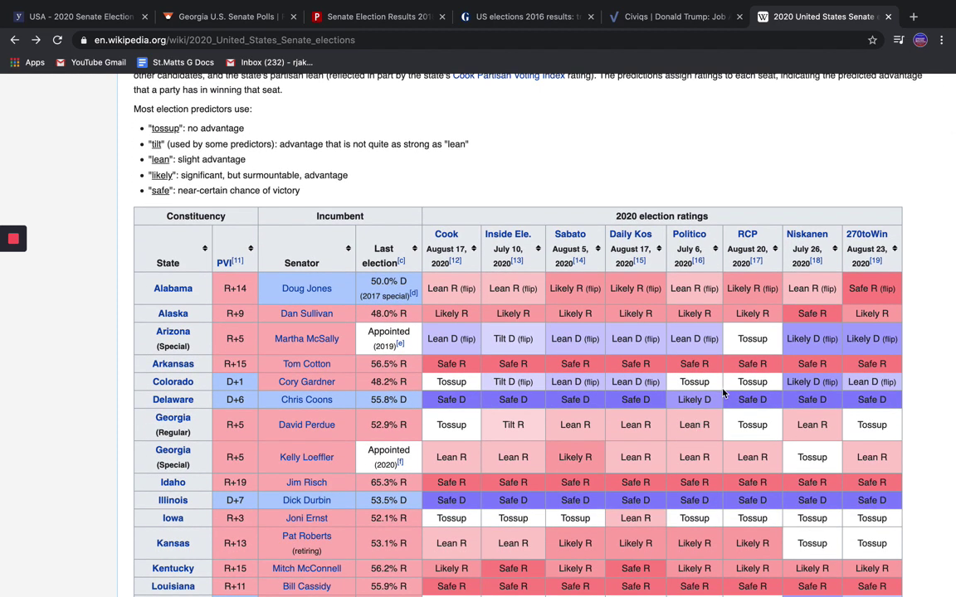
scroll(747, 353, down, 1)
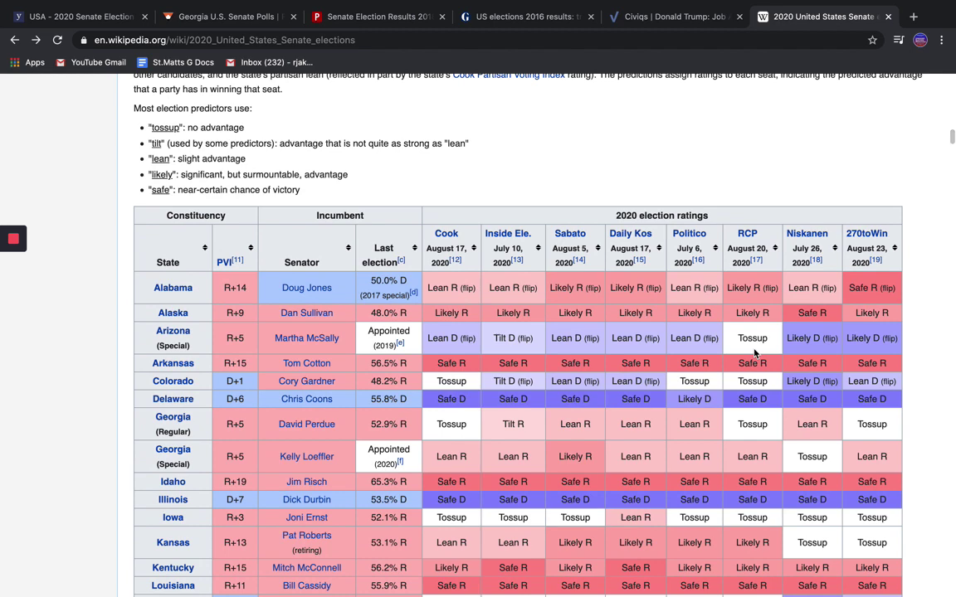
scroll(755, 353, up, 1)
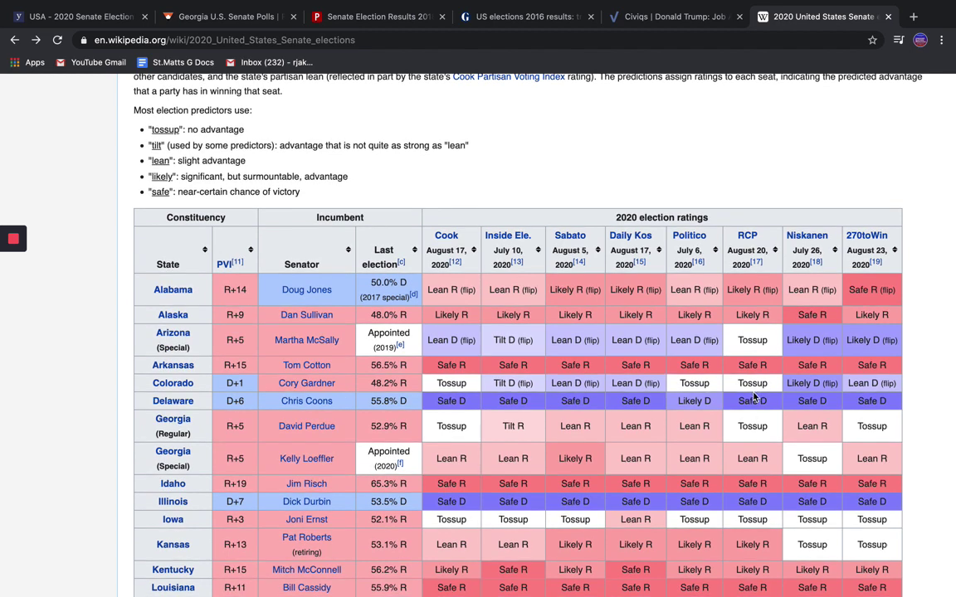
scroll(753, 411, down, 2)
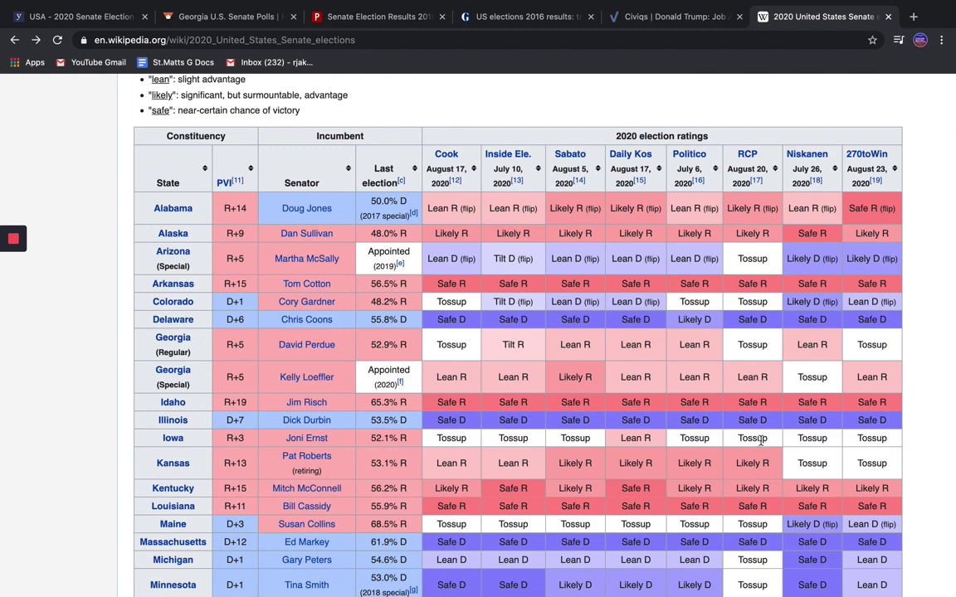
scroll(760, 440, down, 1)
scroll(752, 469, down, 2)
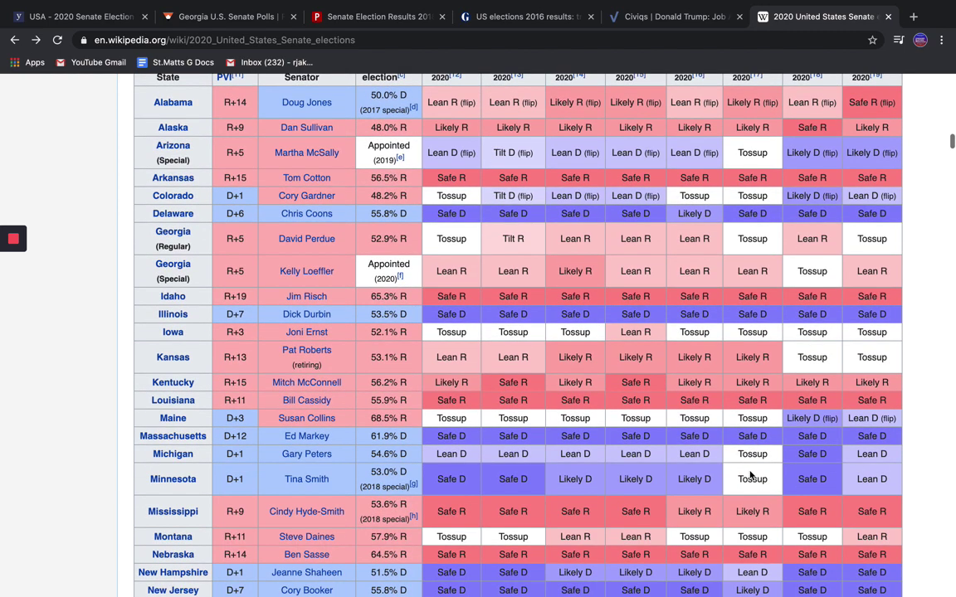
scroll(751, 489, down, 6)
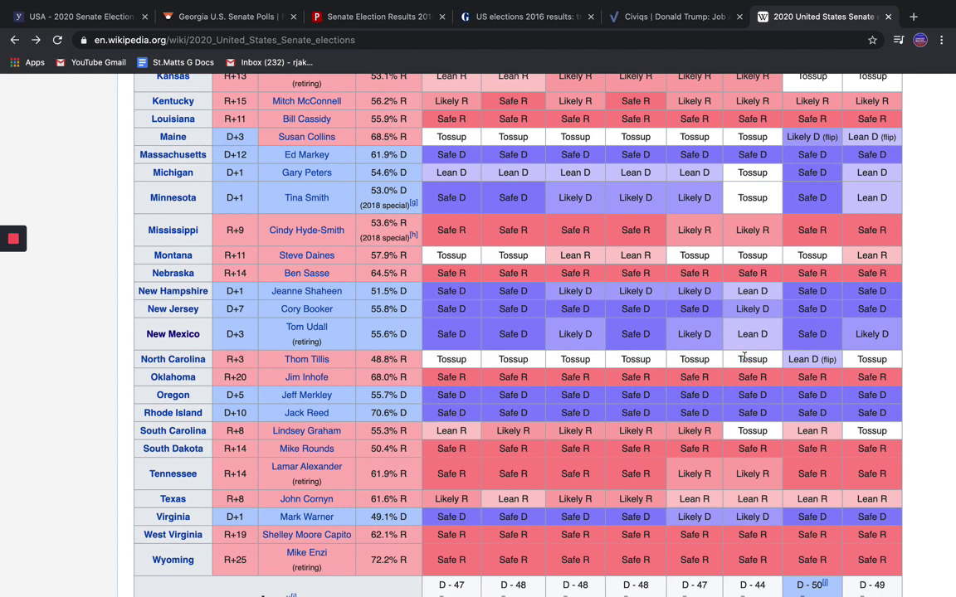
scroll(744, 356, down, 1)
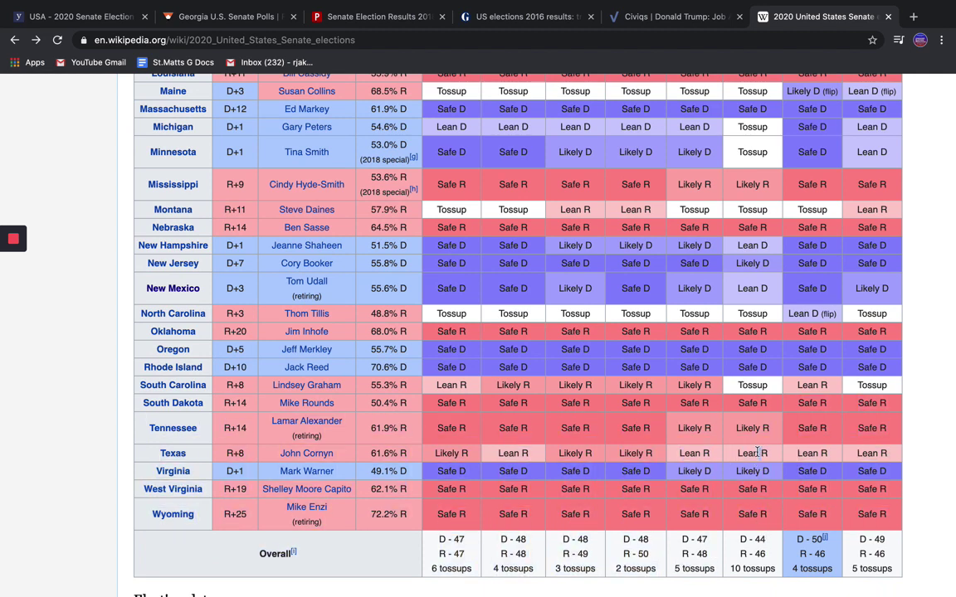
scroll(754, 452, down, 1)
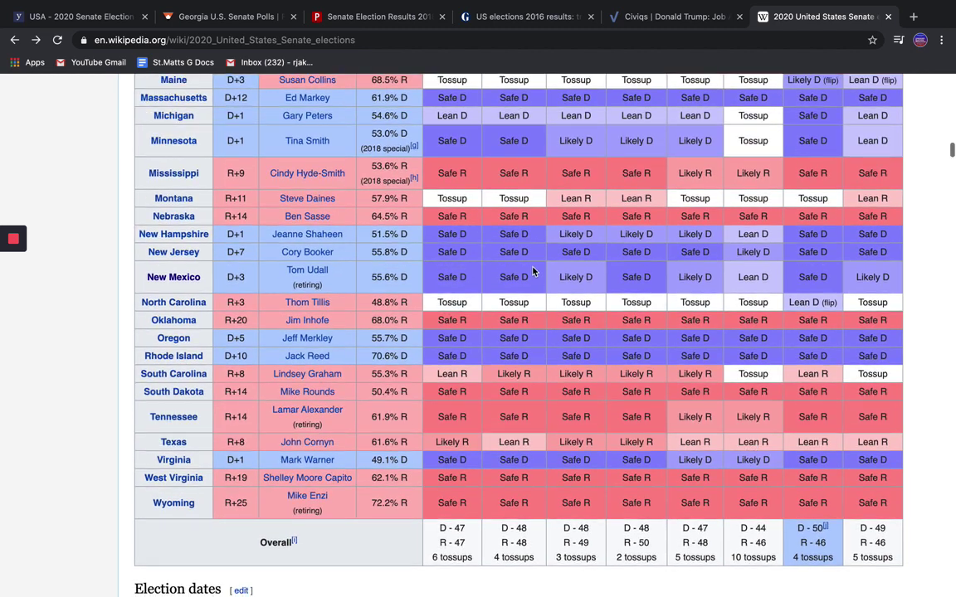
scroll(532, 271, right, 1)
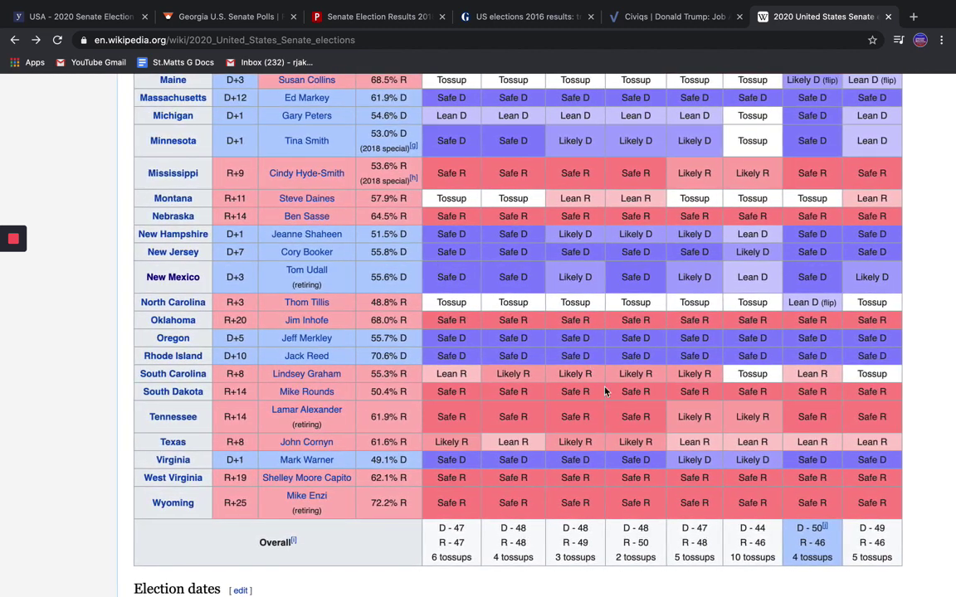
click(67, 16)
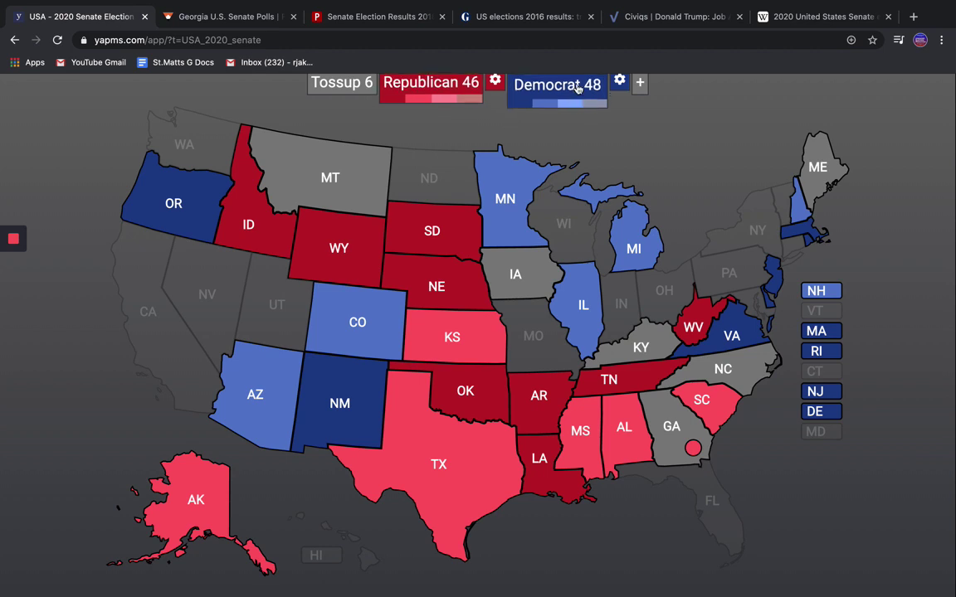
Step: Switch FiveThirtyEight's Senate polls to South Carolina and look through the July and August 2020 results
click(159, 20)
scroll(462, 263, up, 15)
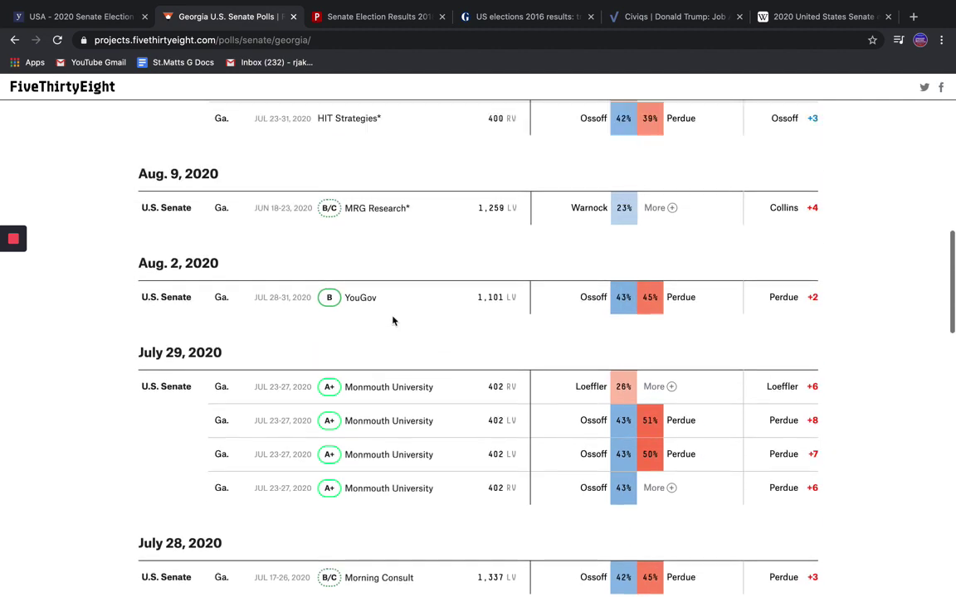
click(398, 332)
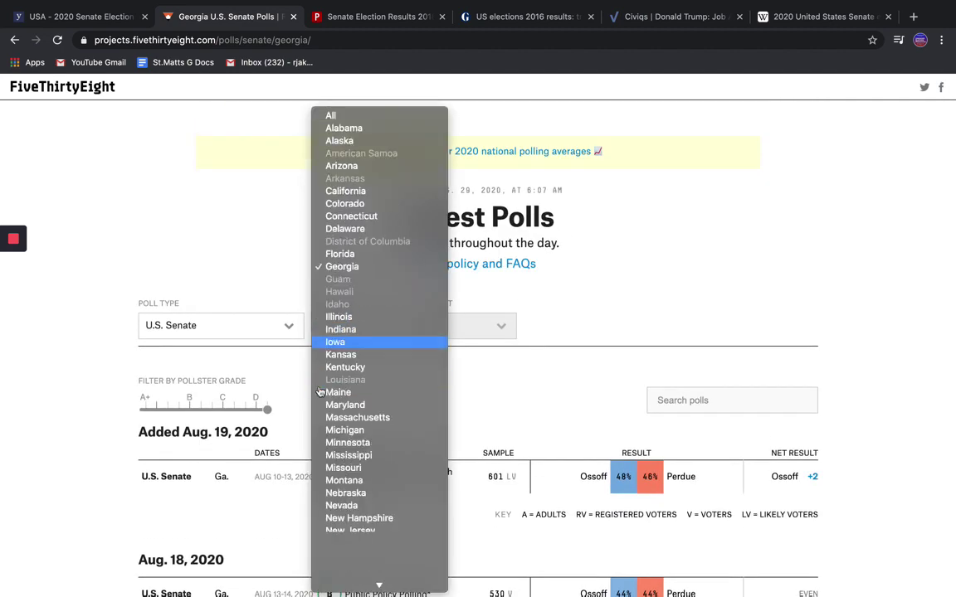
scroll(390, 340, down, 5)
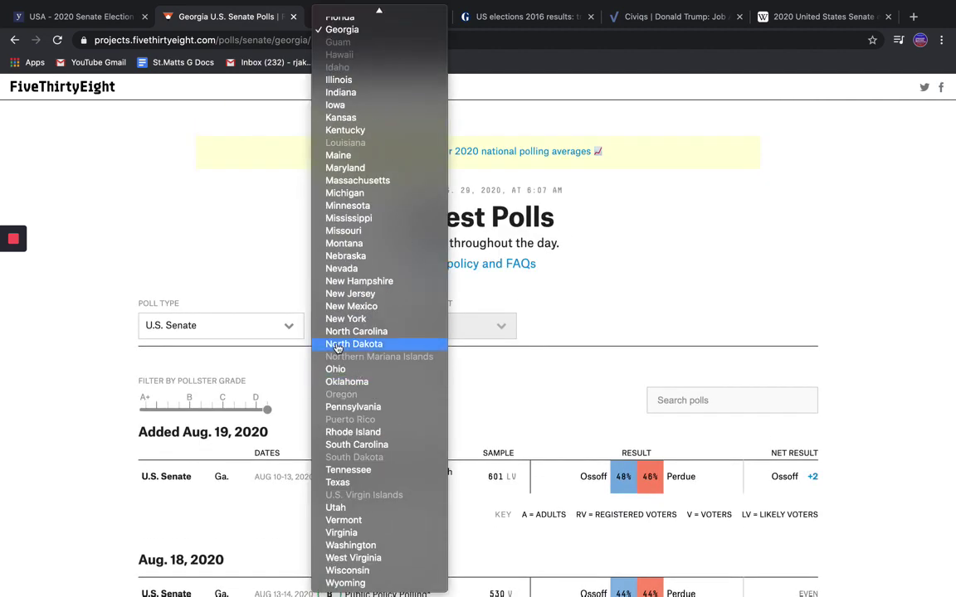
click(357, 445)
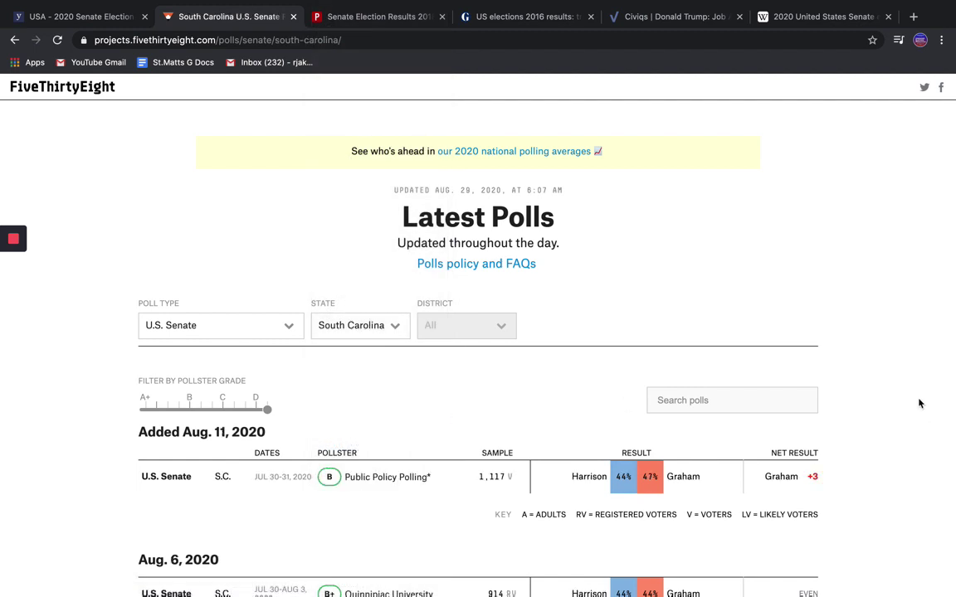
scroll(788, 386, down, 3)
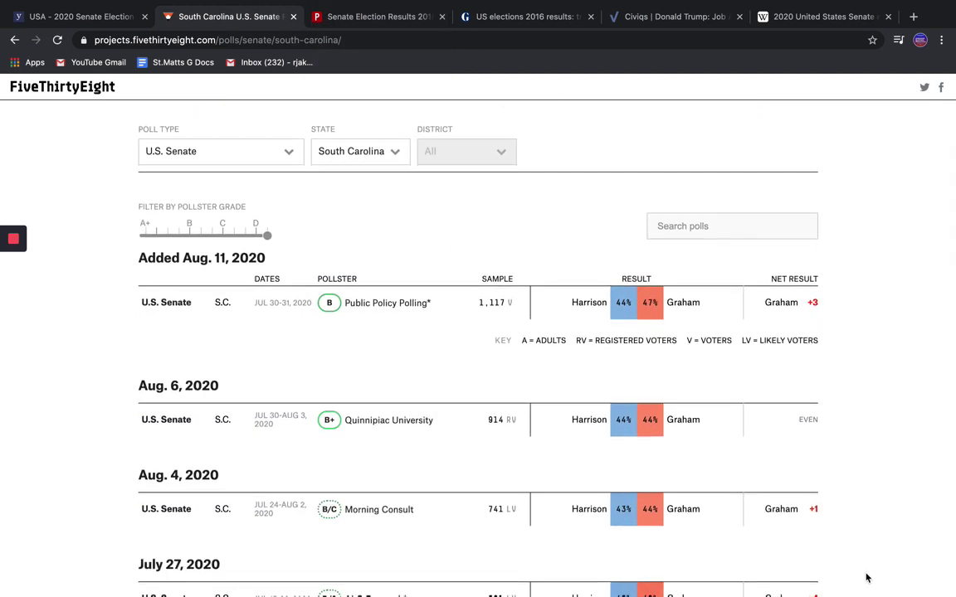
scroll(866, 574, down, 3)
scroll(813, 565, up, 3)
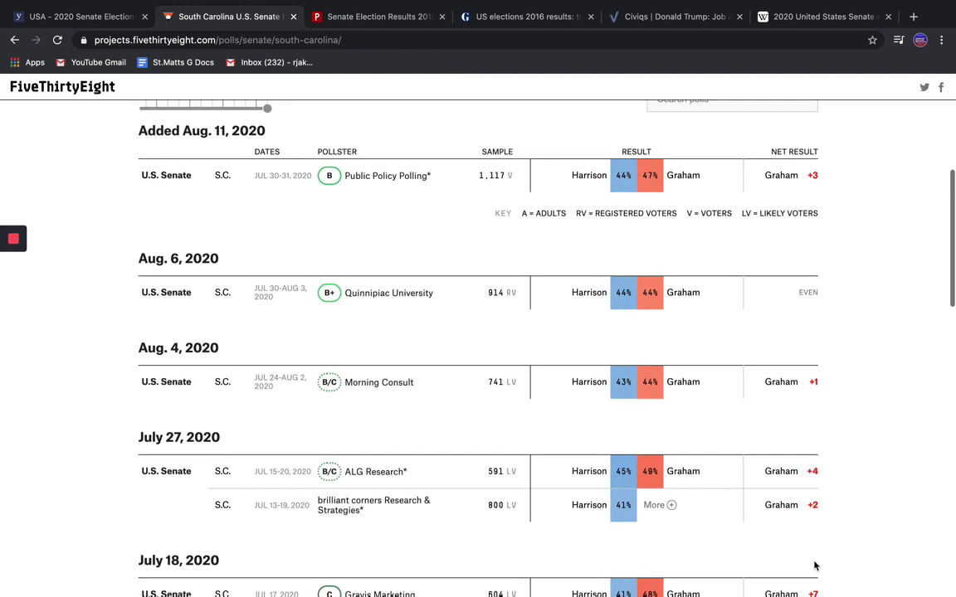
Step: Check South Carolina polls from A+ pollsters only, restore the full grade range and return to the YAPms map
drag(268, 249, 2, 259)
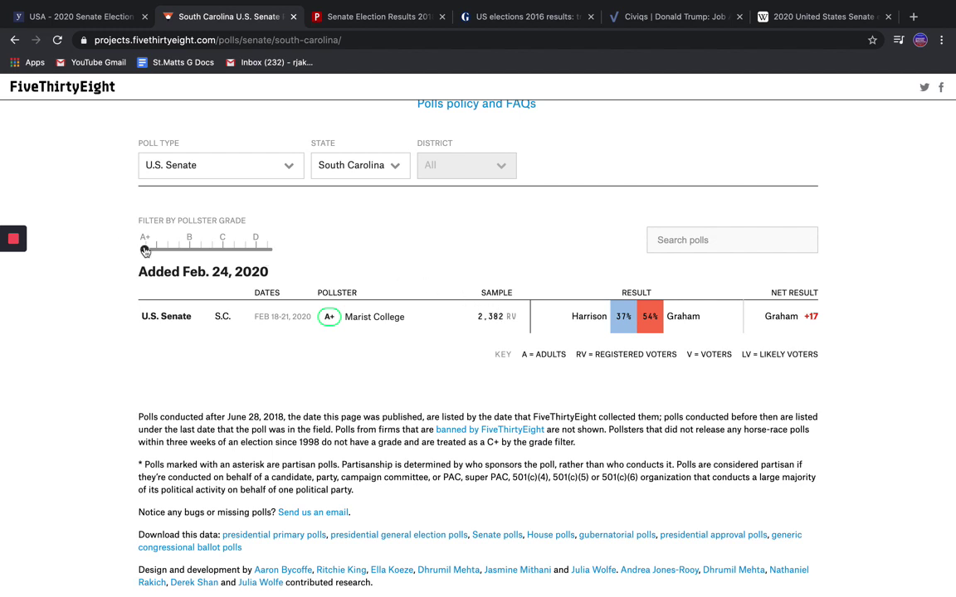
drag(145, 251, 271, 249)
click(98, 18)
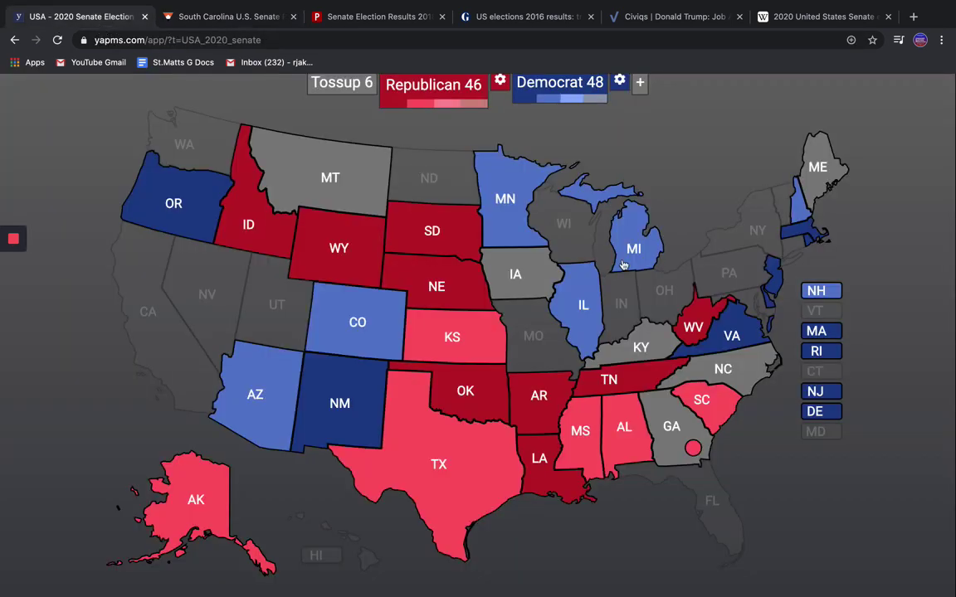
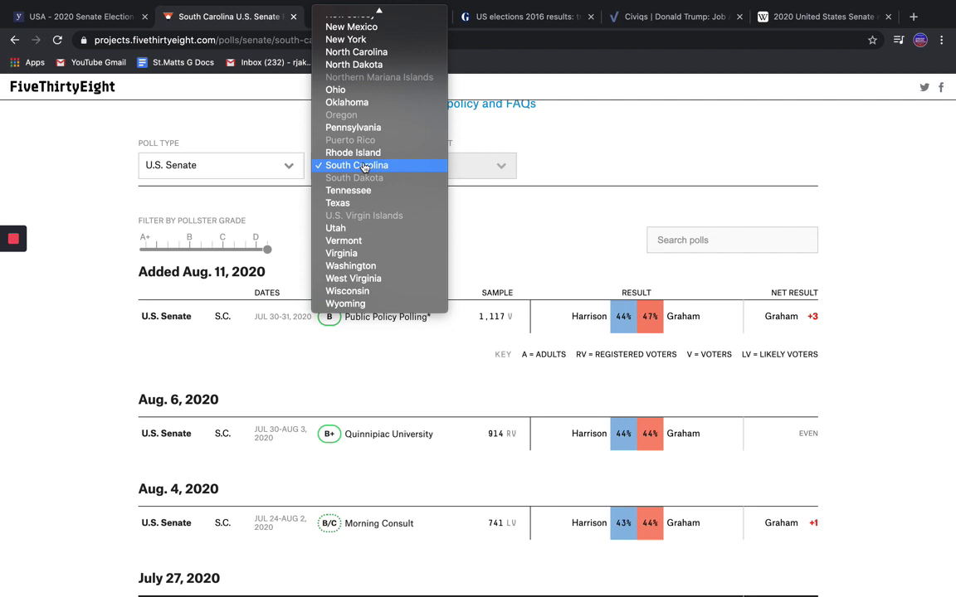
Step: Switch FiveThirtyEight's Senate polls to Maine, check those from pollsters graded B or better, and restore the full grade range
scroll(363, 166, up, 10)
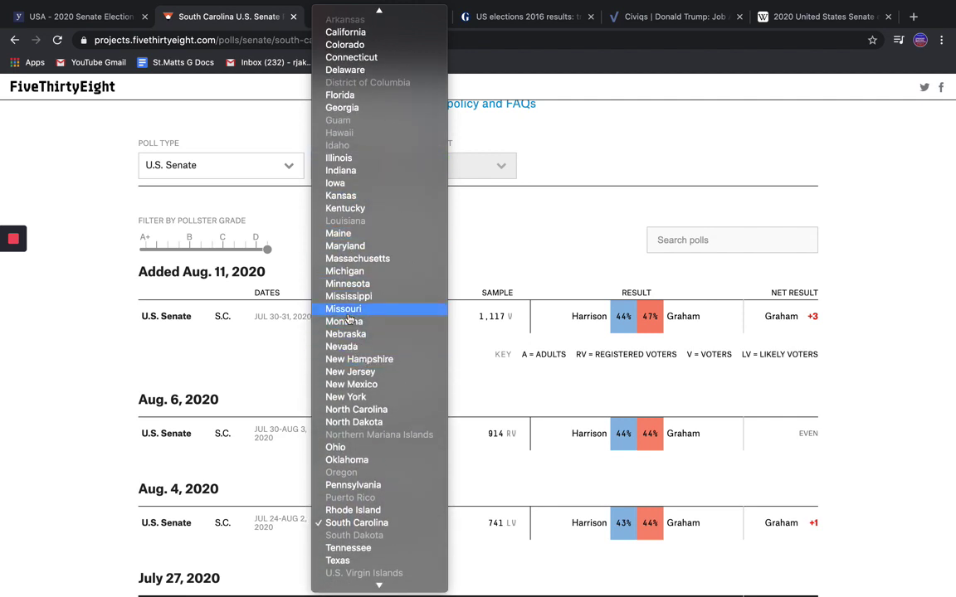
click(356, 235)
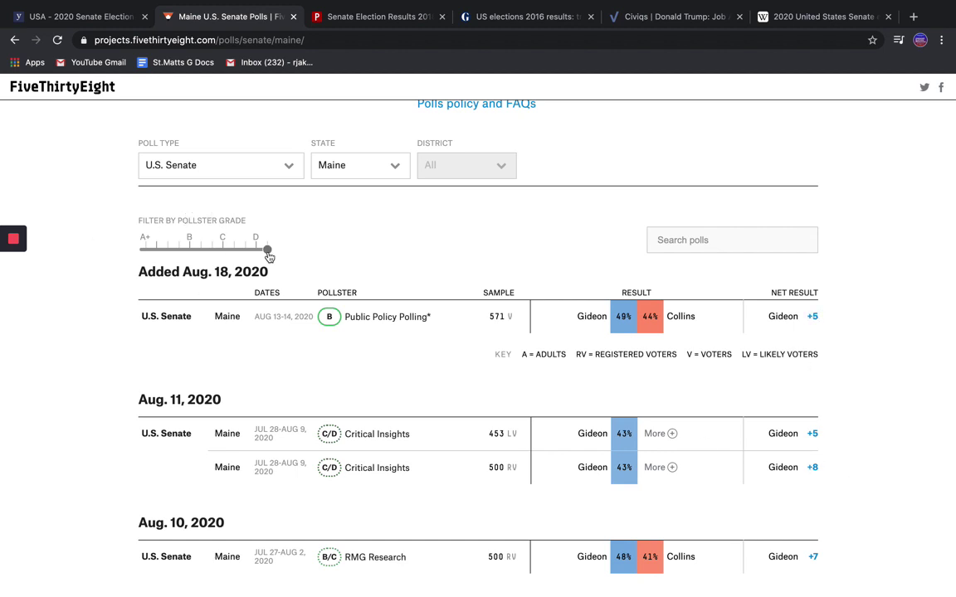
drag(267, 249, 187, 262)
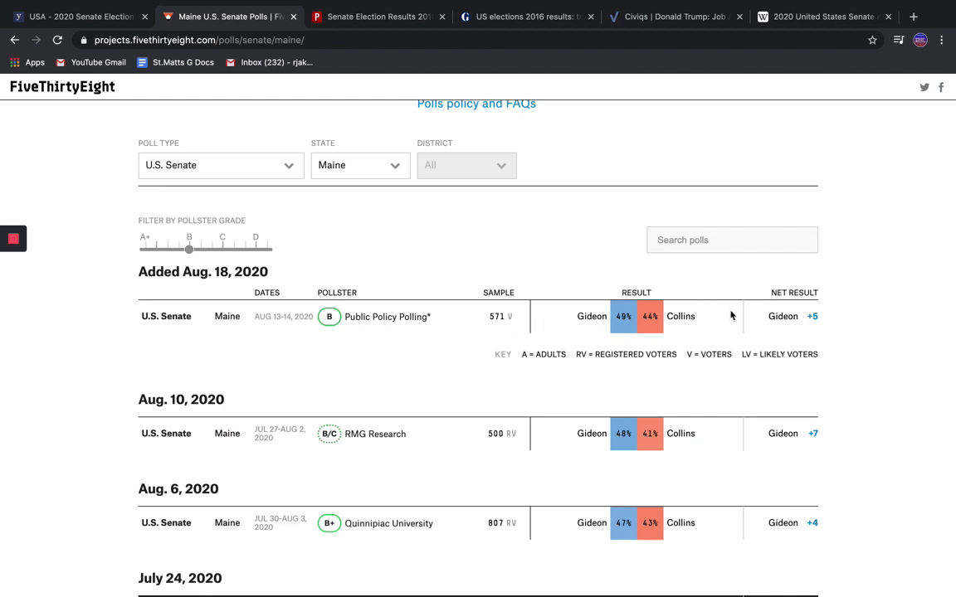
double_click(496, 316)
click(794, 291)
drag(190, 250, 299, 259)
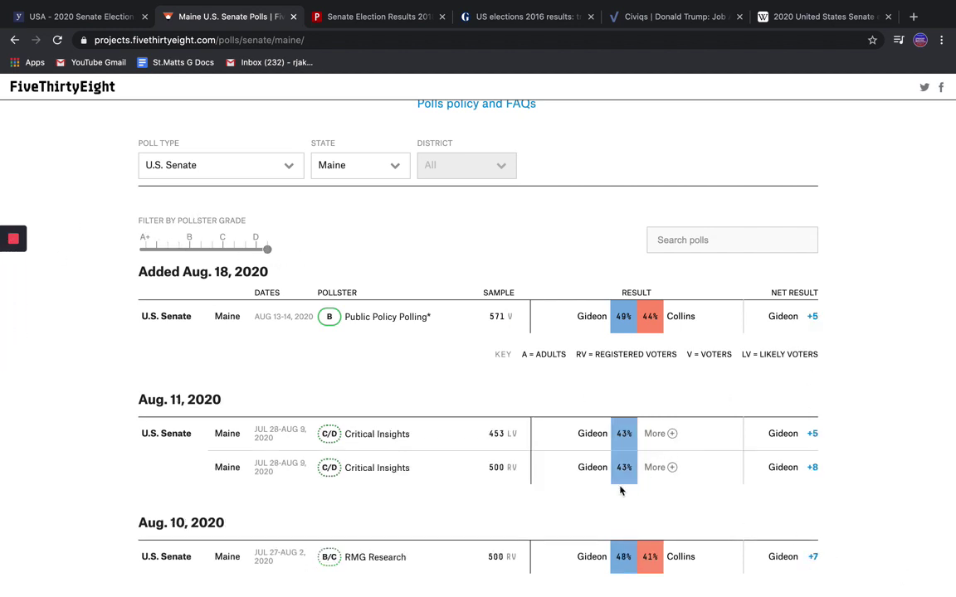
Step: Look through Maine's August and July 2020 Senate polls and load more to examine results back to March 2020
scroll(795, 487, down, 5)
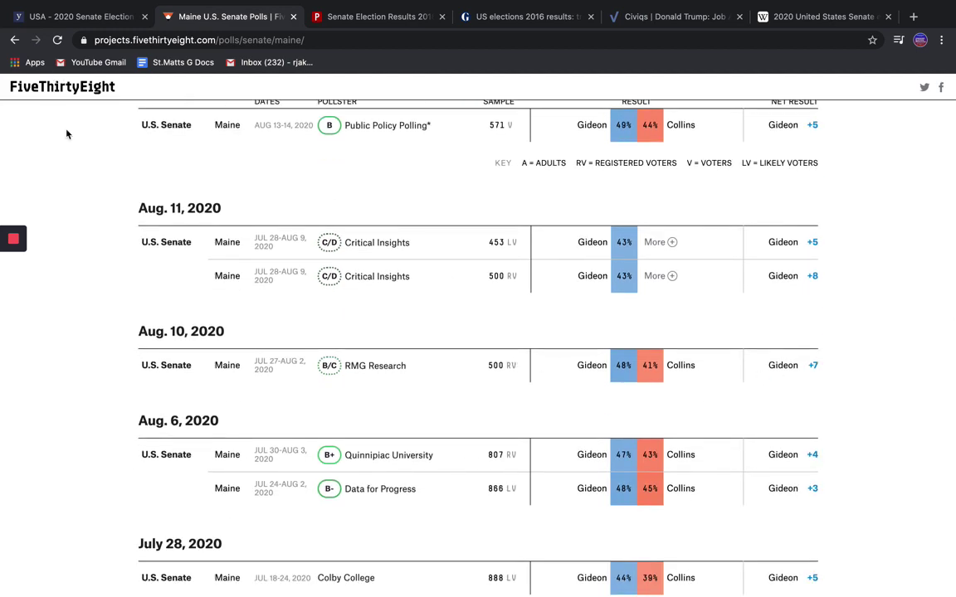
scroll(822, 481, down, 5)
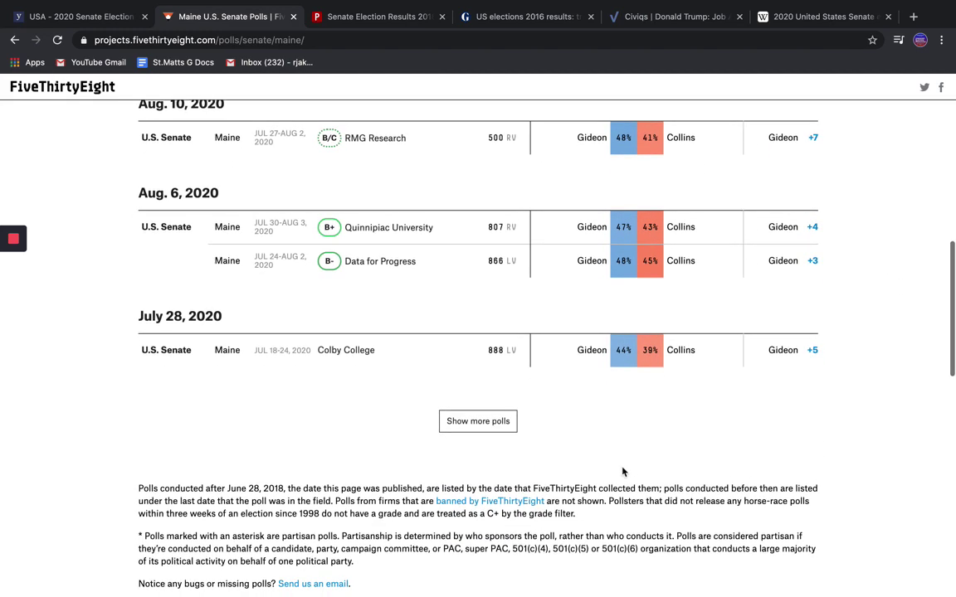
click(478, 422)
scroll(485, 440, down, 3)
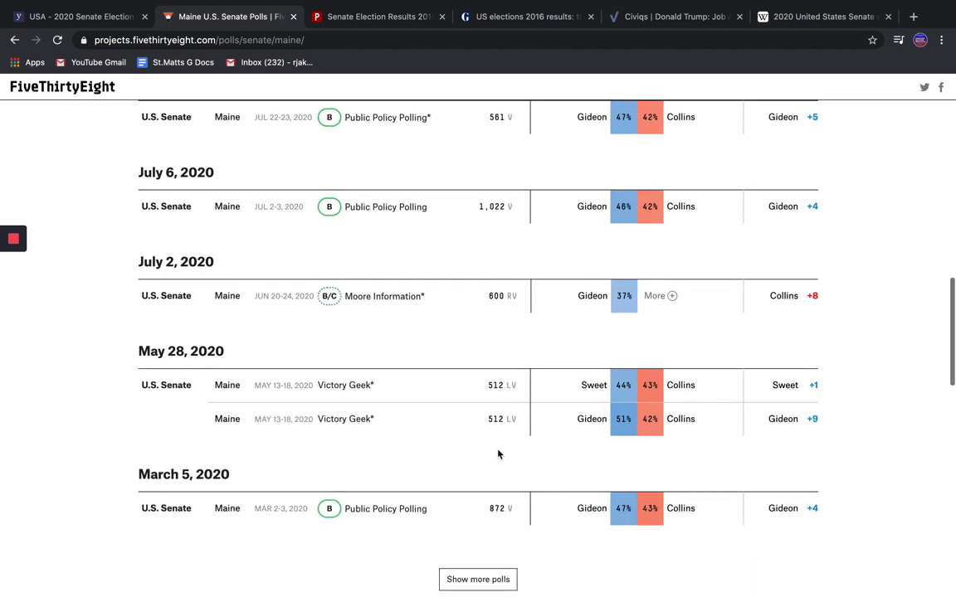
scroll(498, 452, up, 15)
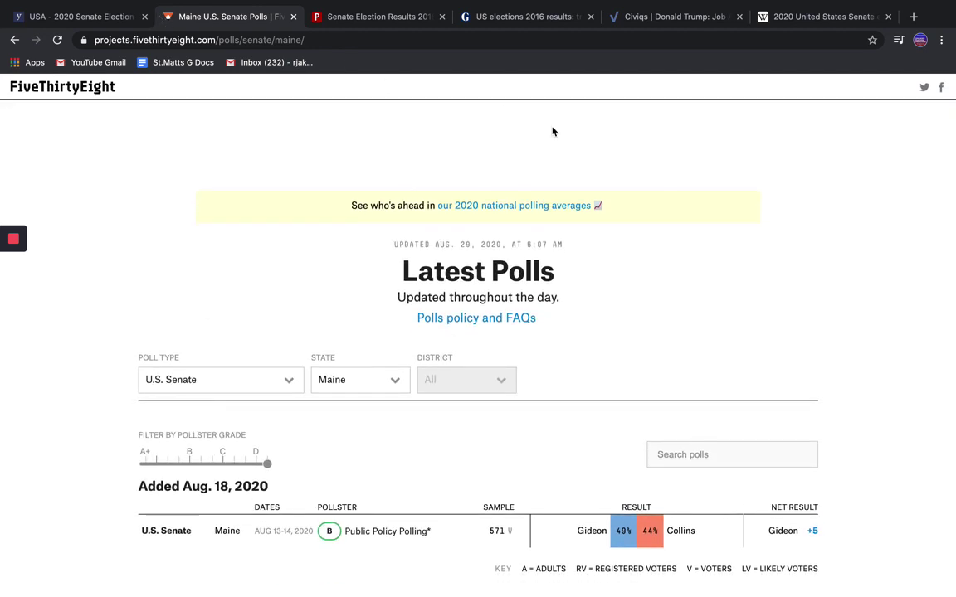
Step: Return to the YAPms map and rate North Carolina as Lean Democrat
click(102, 19)
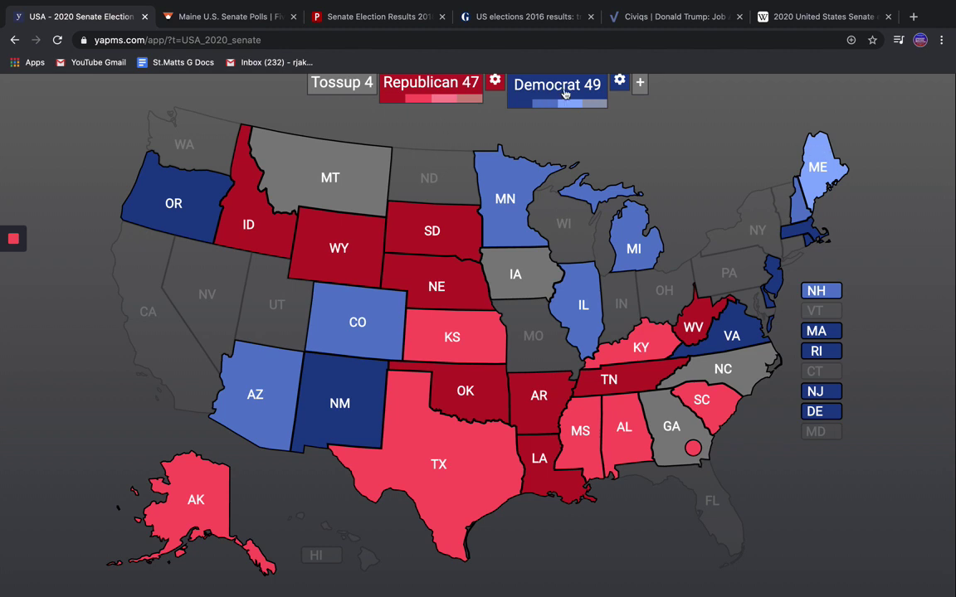
click(740, 380)
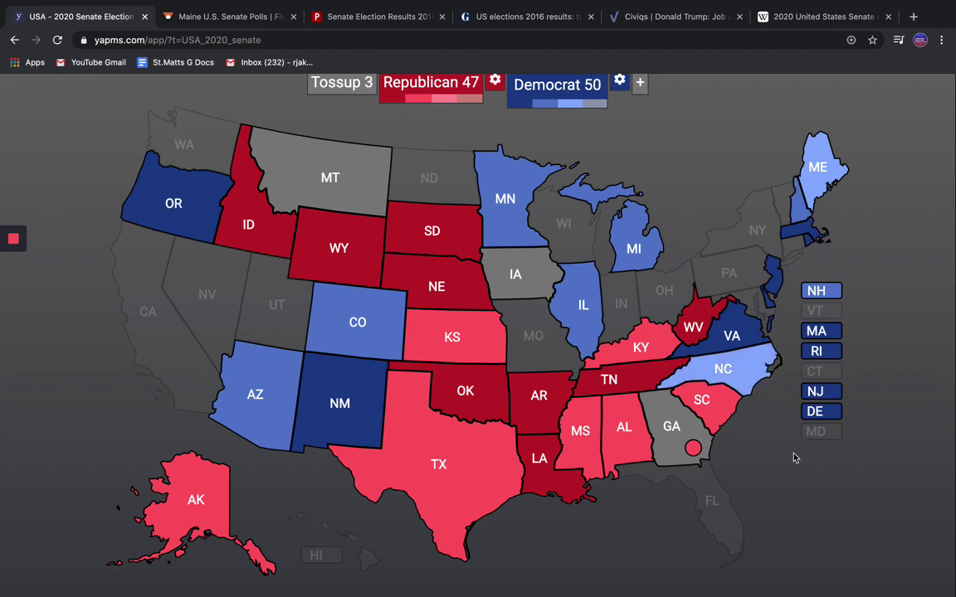
Step: Switch FiveThirtyEight's Senate polls to North Carolina and look through the August 2020 results
click(229, 18)
click(361, 392)
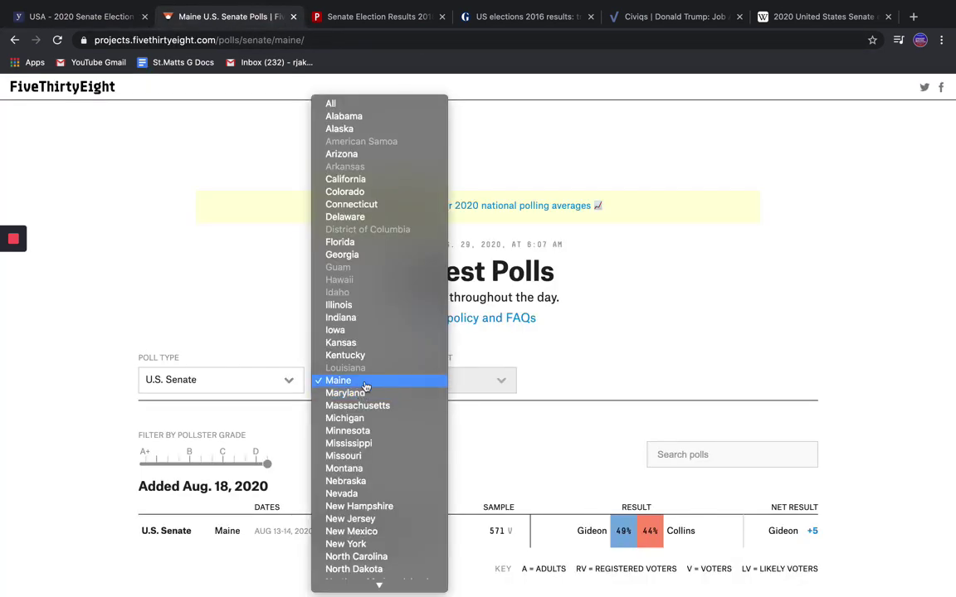
scroll(369, 390, down, 5)
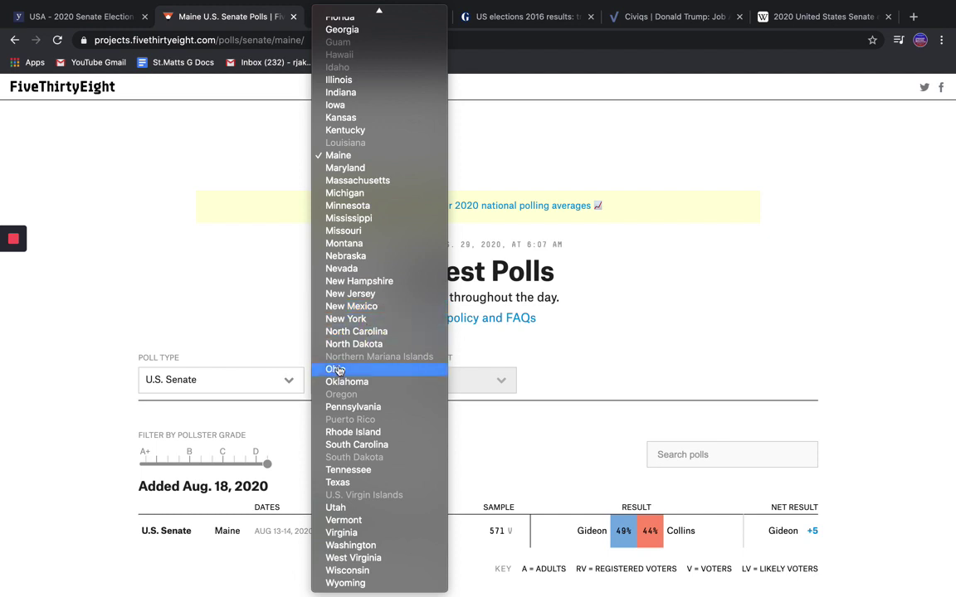
click(366, 331)
scroll(722, 457, down, 1)
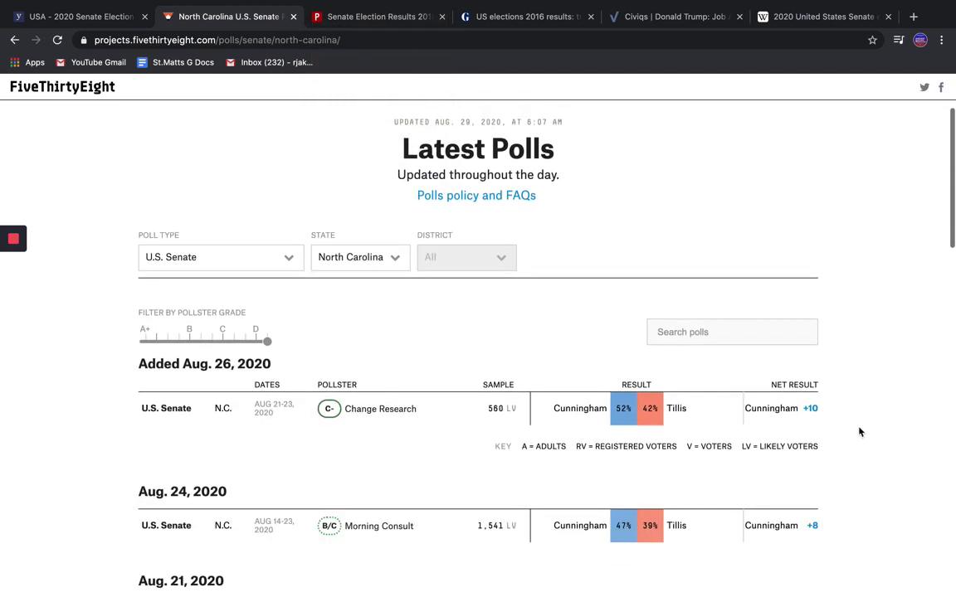
scroll(805, 490, down, 2)
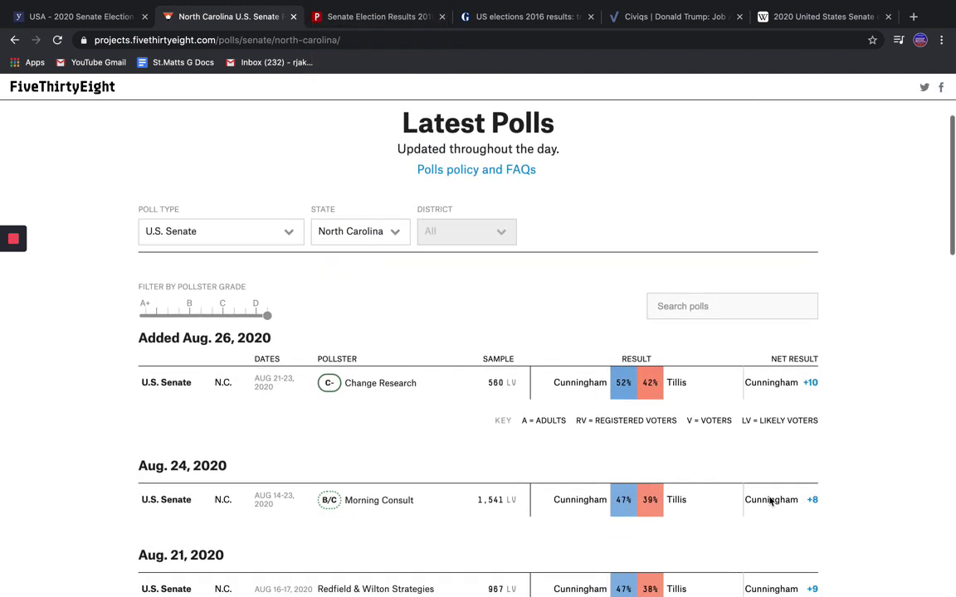
scroll(805, 483, down, 3)
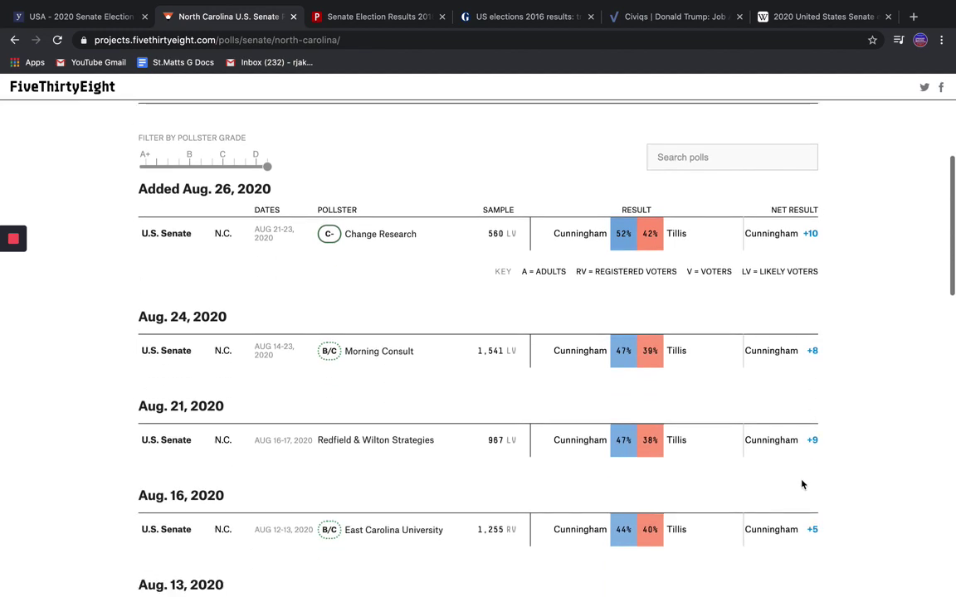
scroll(583, 462, up, 1)
scroll(584, 462, up, 2)
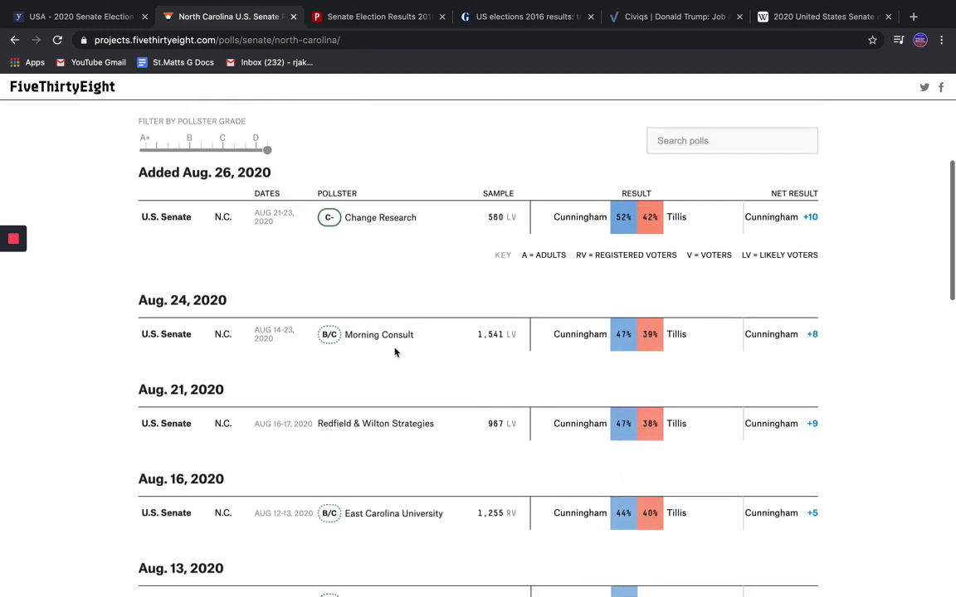
Step: Check North Carolina polls from A+ pollsters only, restore the full grade range and return to the YAPms map
drag(259, 150, 145, 150)
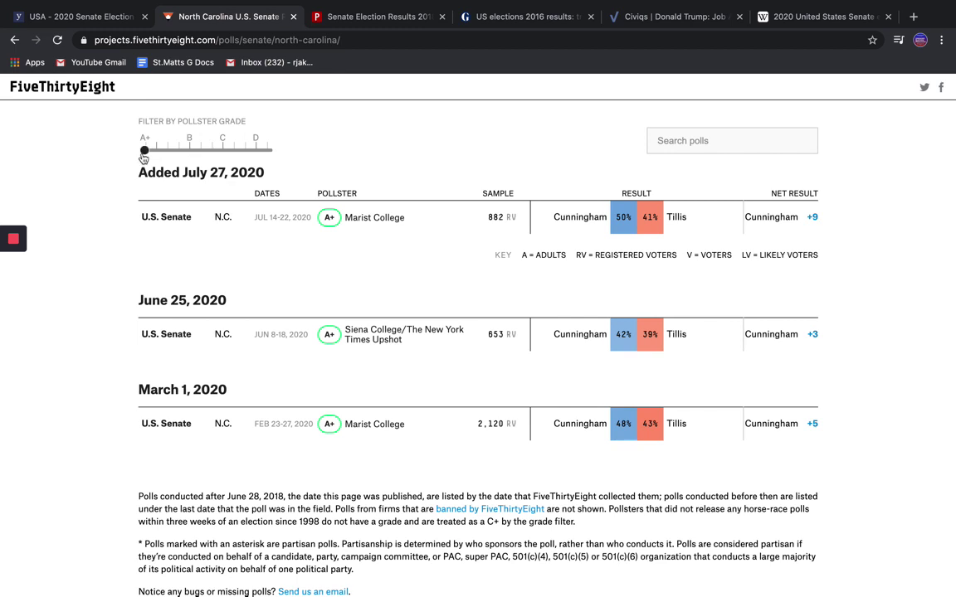
drag(144, 150, 255, 150)
click(42, 23)
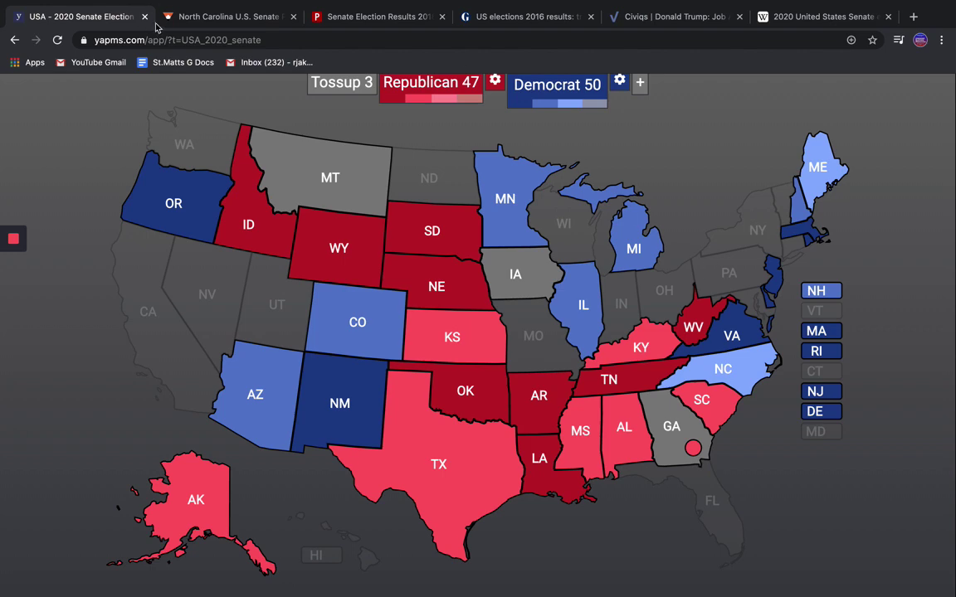
Step: Review Politico's 2018 Senate results map and the Guardian's 2016 presidential results map
click(181, 17)
click(375, 17)
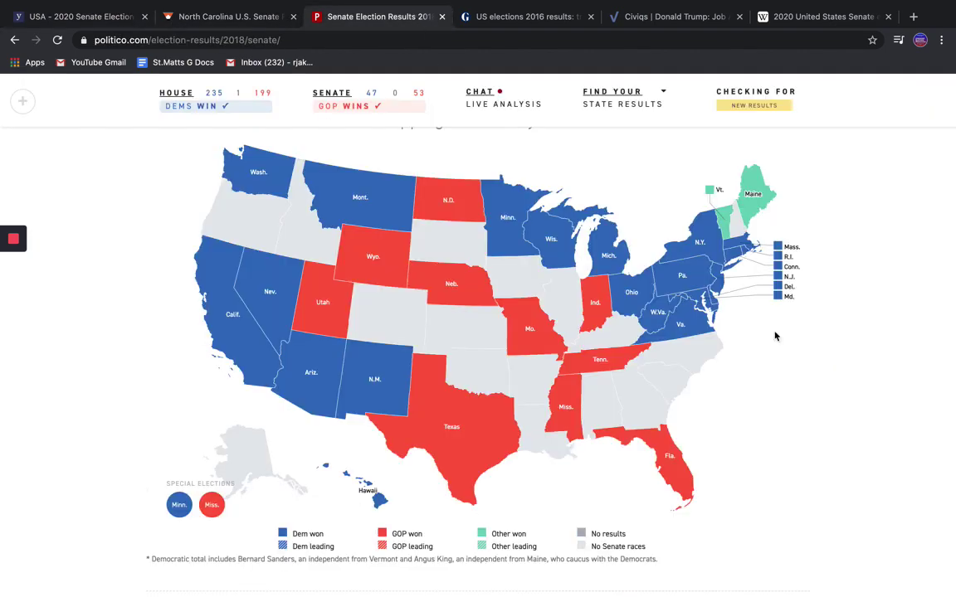
click(494, 18)
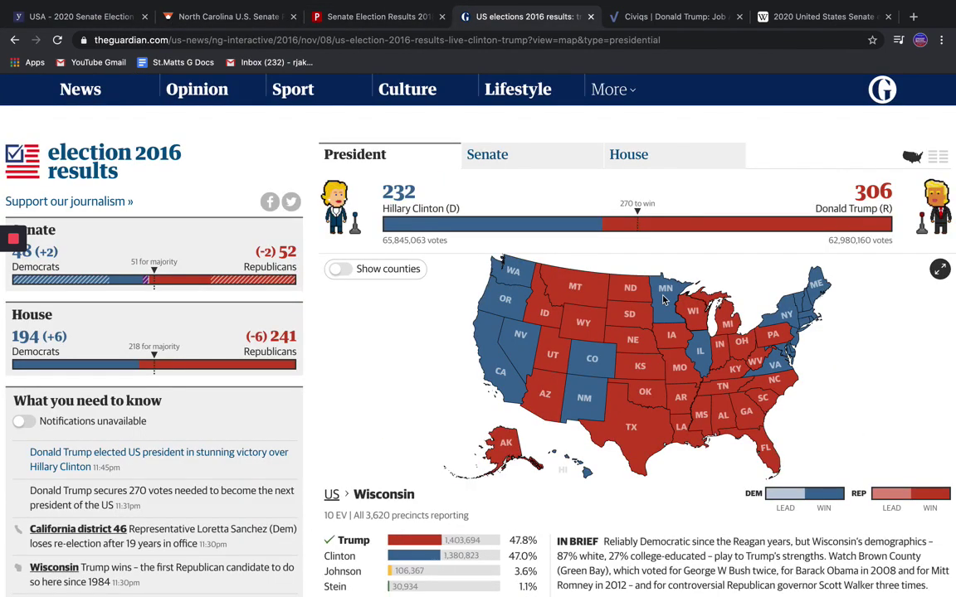
Step: Return to the YAPms map and rate Georgia's regular Senate race as Lean Republican
click(64, 16)
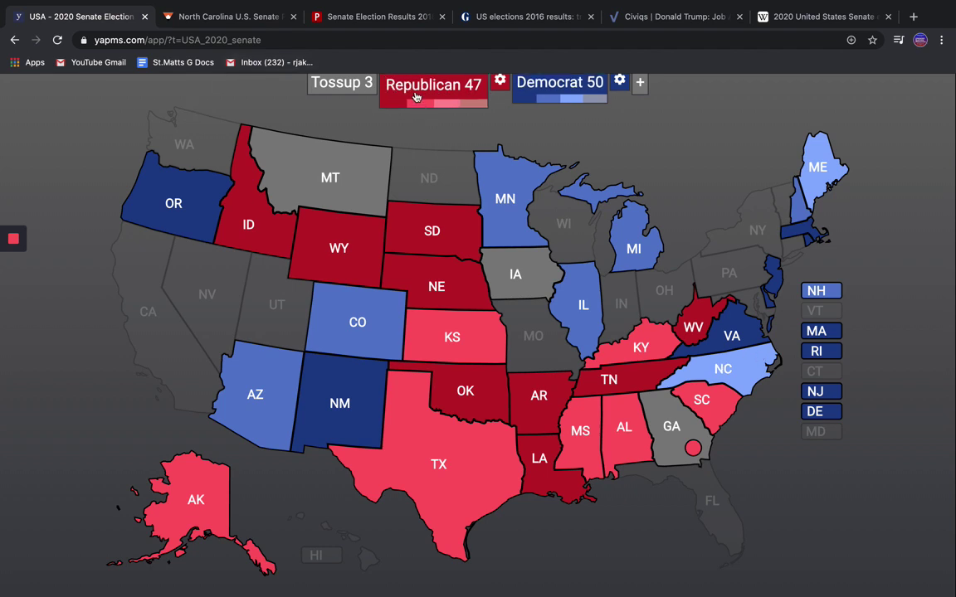
click(673, 431)
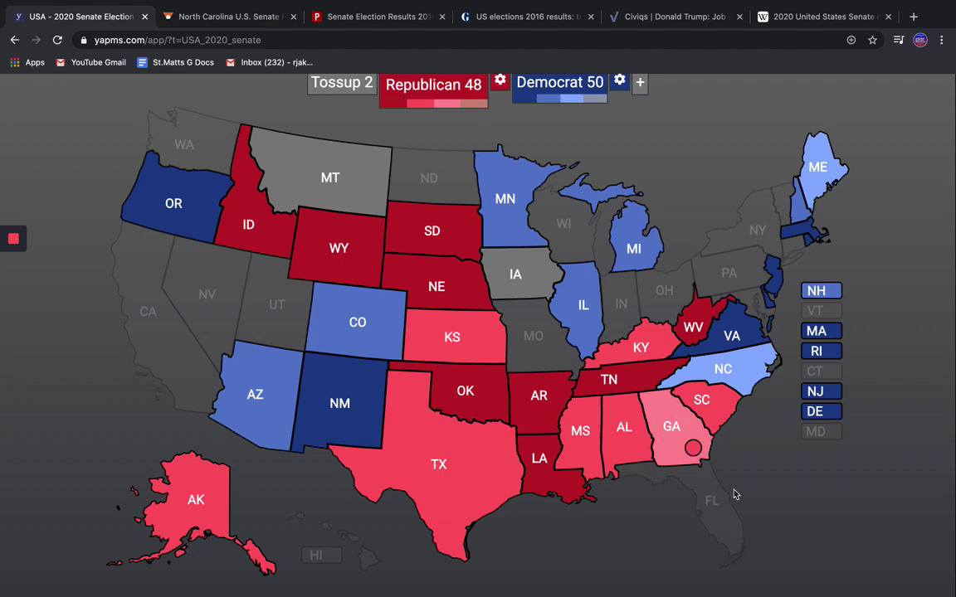
Step: Switch FiveThirtyEight's Senate polls to Georgia and look through the August 2020 results
click(199, 11)
scroll(331, 156, up, 4)
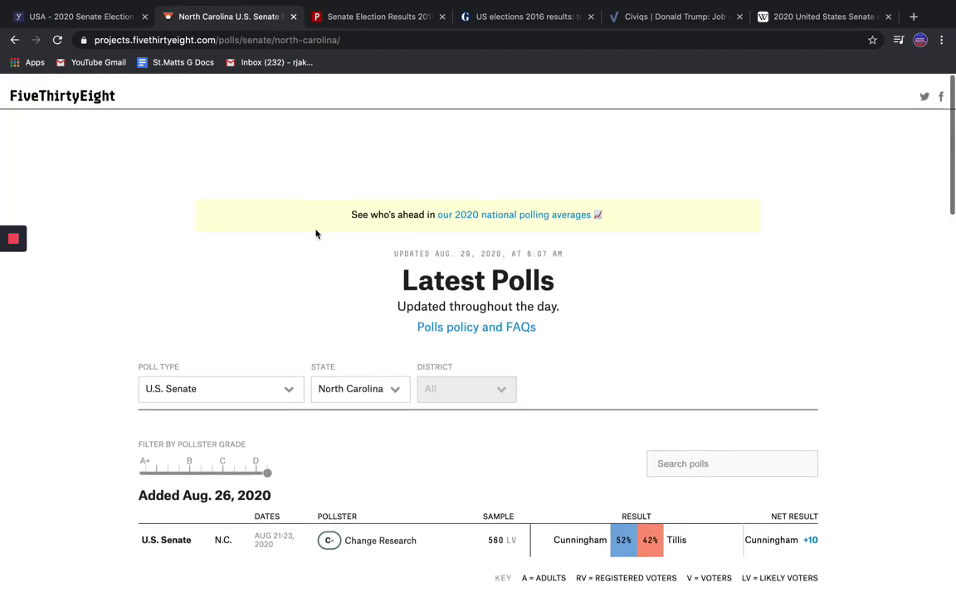
click(332, 380)
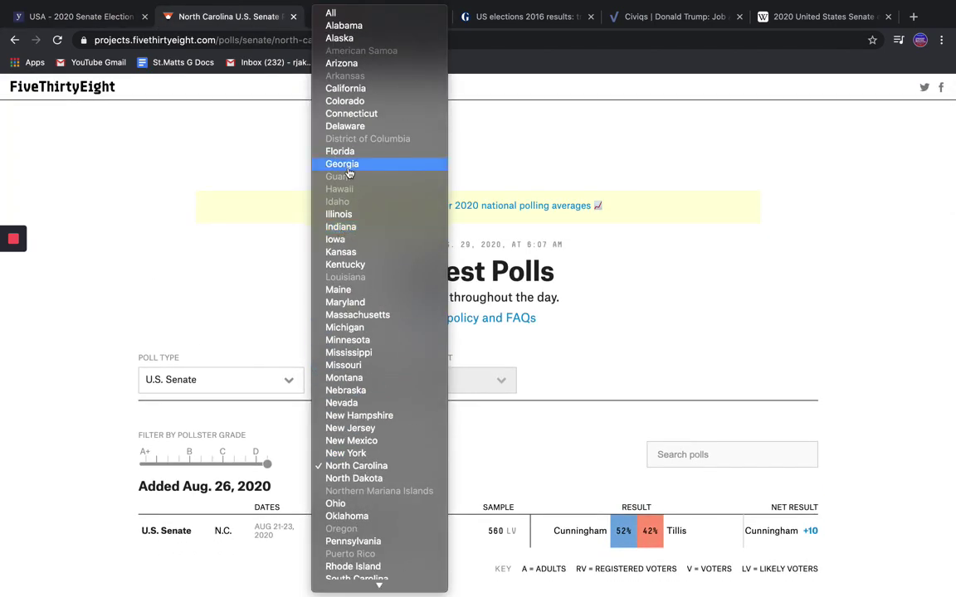
click(344, 164)
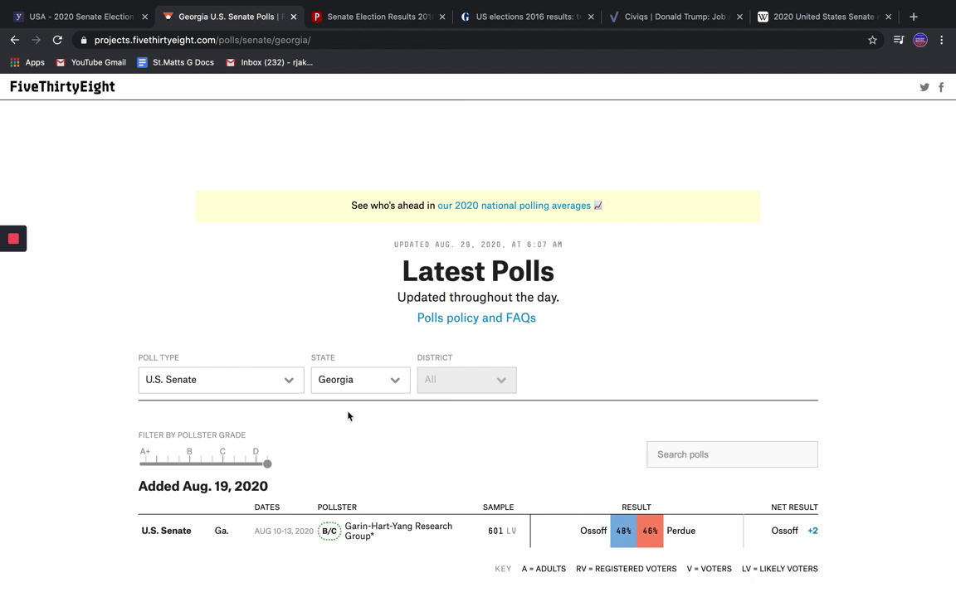
scroll(336, 419, down, 2)
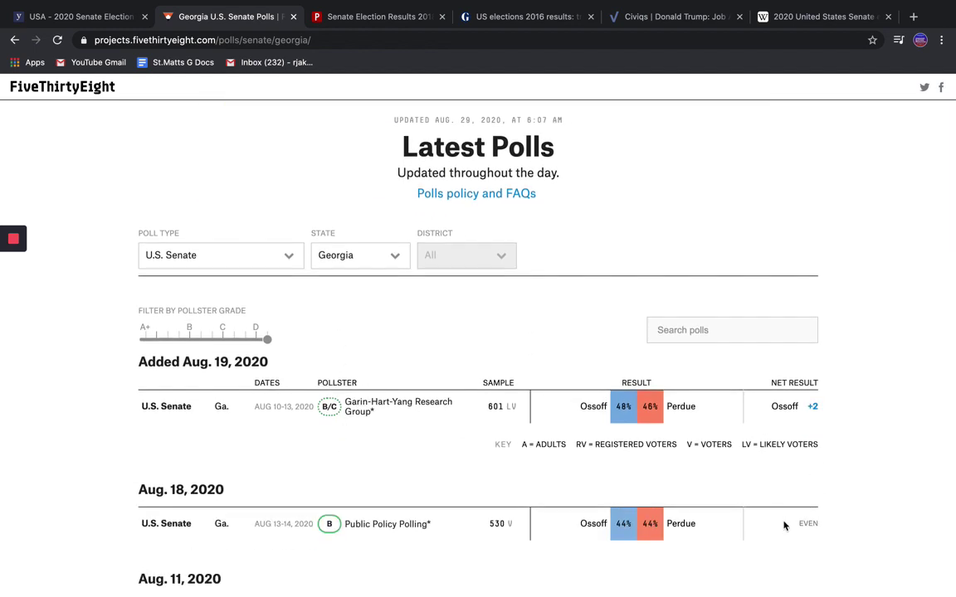
scroll(775, 519, down, 5)
scroll(270, 474, up, 6)
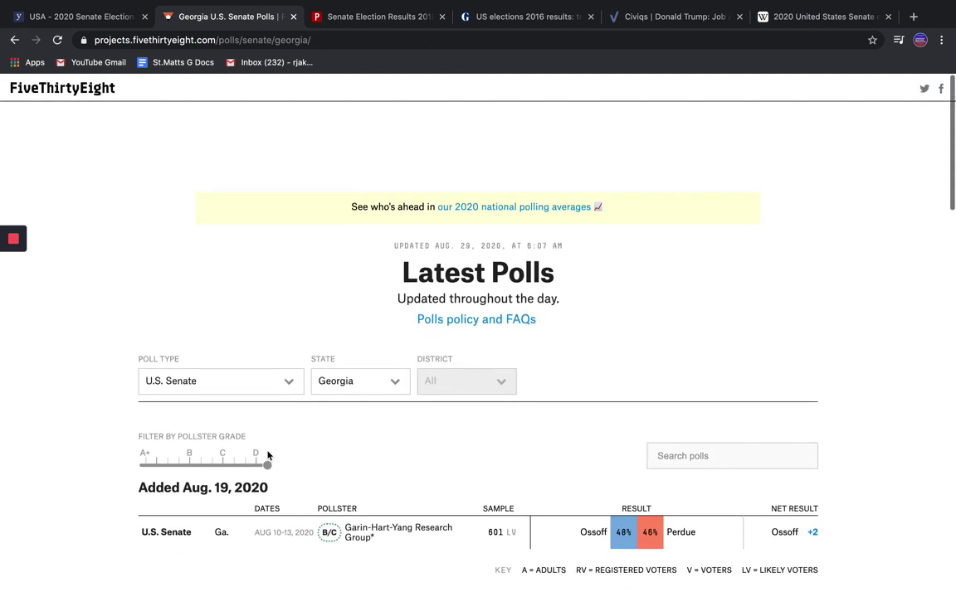
Step: Check Georgia polls from A+ pollsters only, restore the full grade range and return to the YAPms map
drag(267, 463, 109, 448)
scroll(682, 536, down, 6)
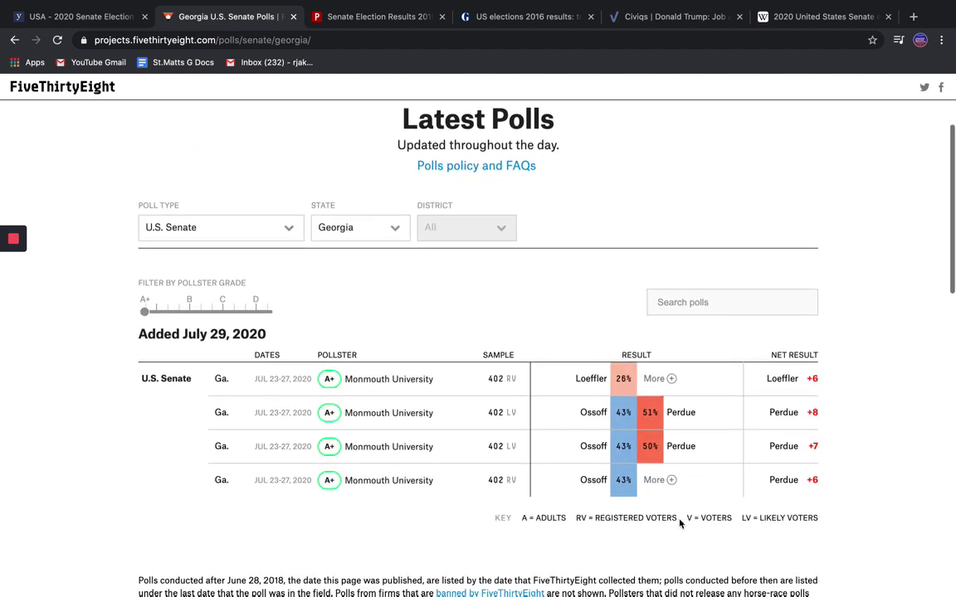
scroll(820, 264, up, 2)
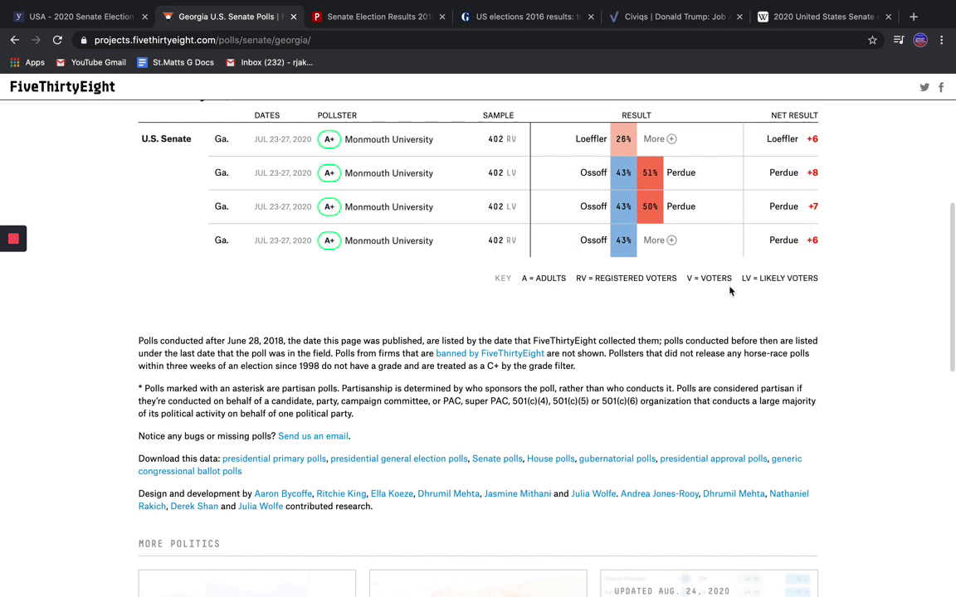
scroll(656, 257, up, 2)
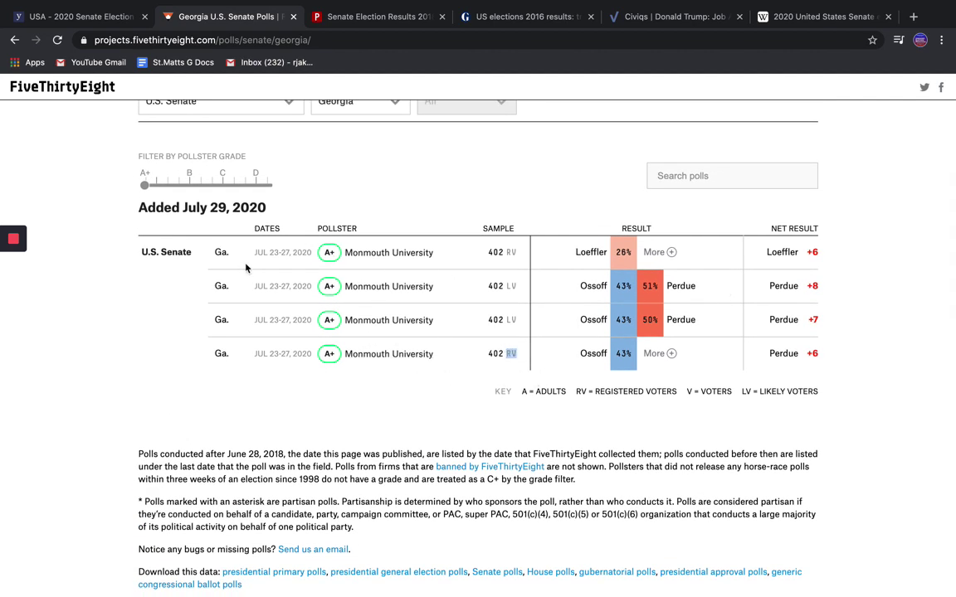
drag(146, 185, 255, 185)
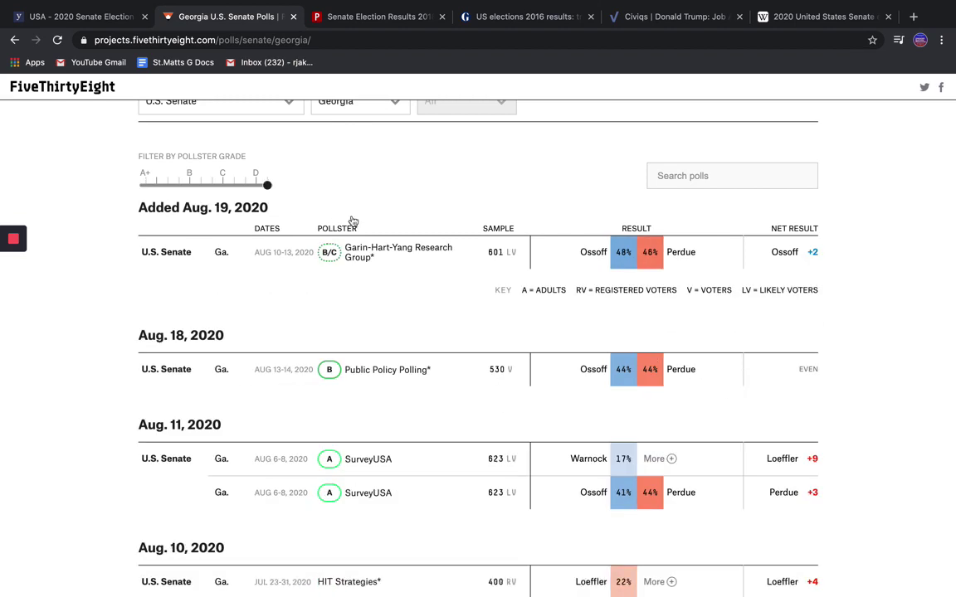
click(32, 15)
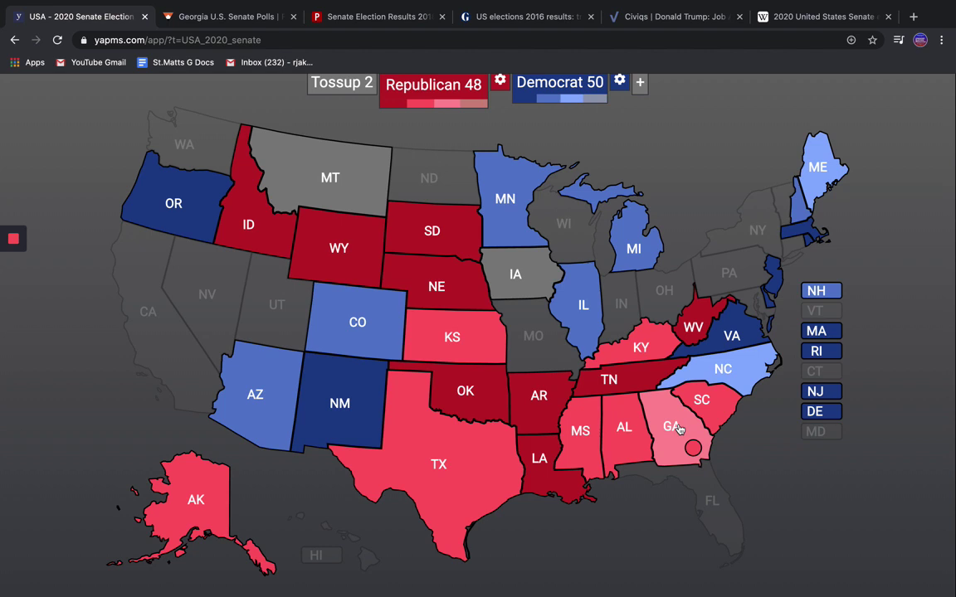
Step: Rate Montana as Tilt Democrat on the Senate map
scroll(631, 390, up, 1)
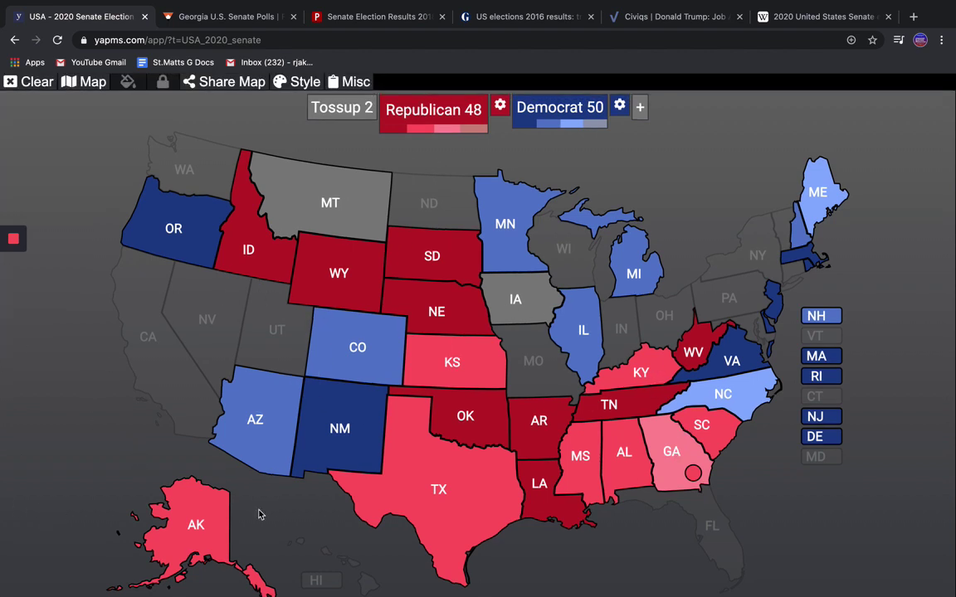
scroll(257, 513, down, 4)
scroll(255, 519, up, 4)
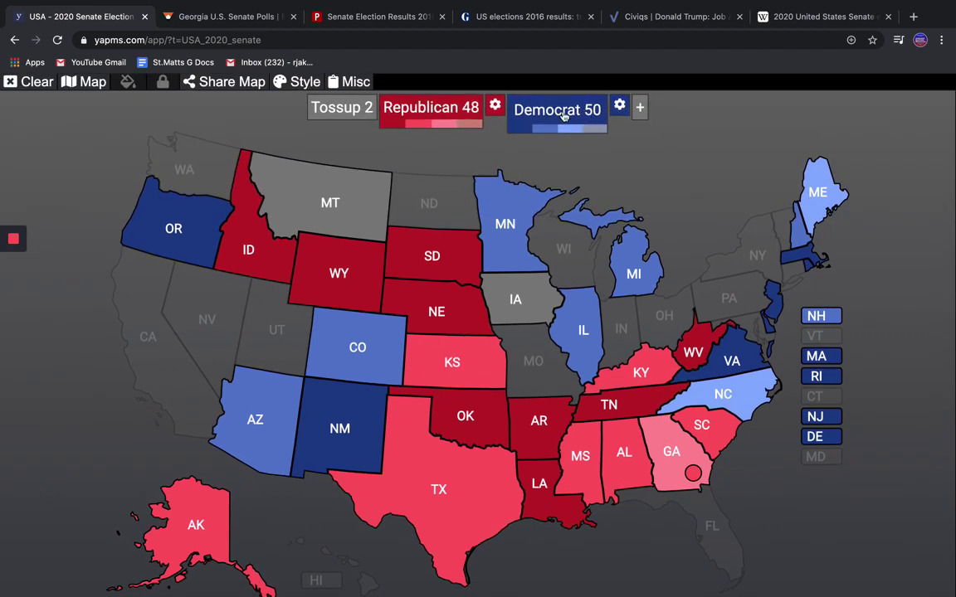
click(318, 170)
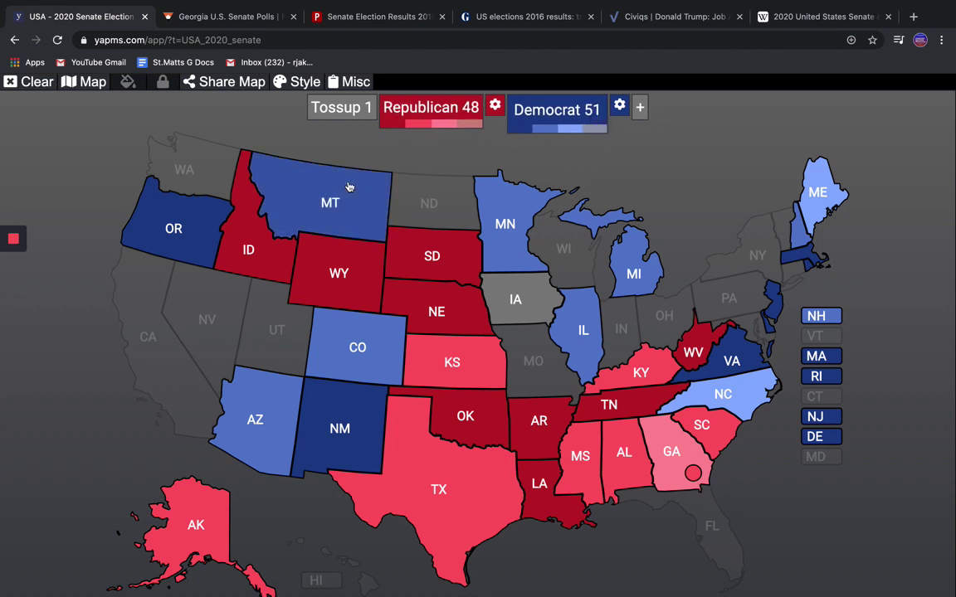
Step: Switch FiveThirtyEight's Senate polls to Montana and look through the August and July 2020 results
click(214, 15)
scroll(222, 153, up, 3)
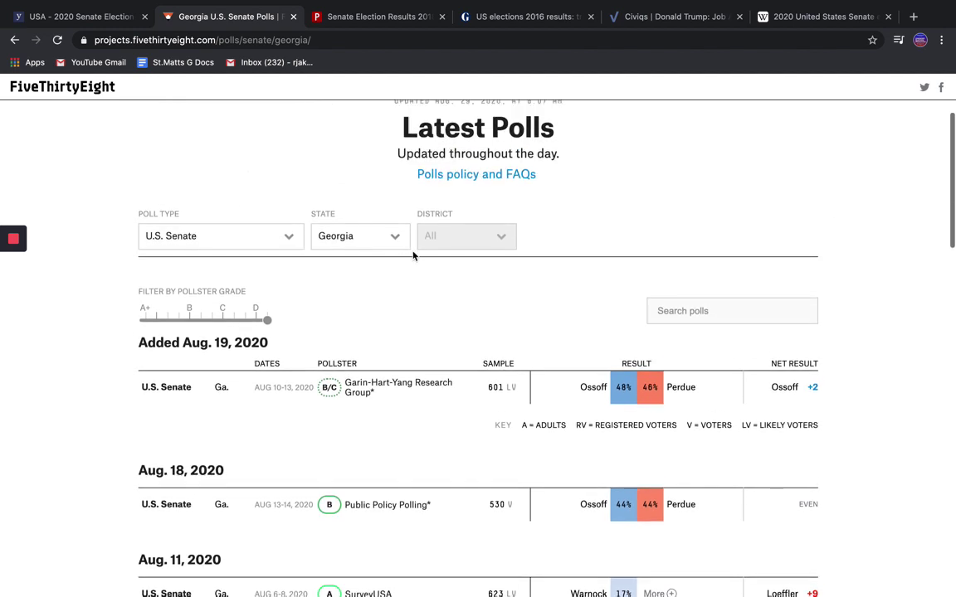
click(357, 237)
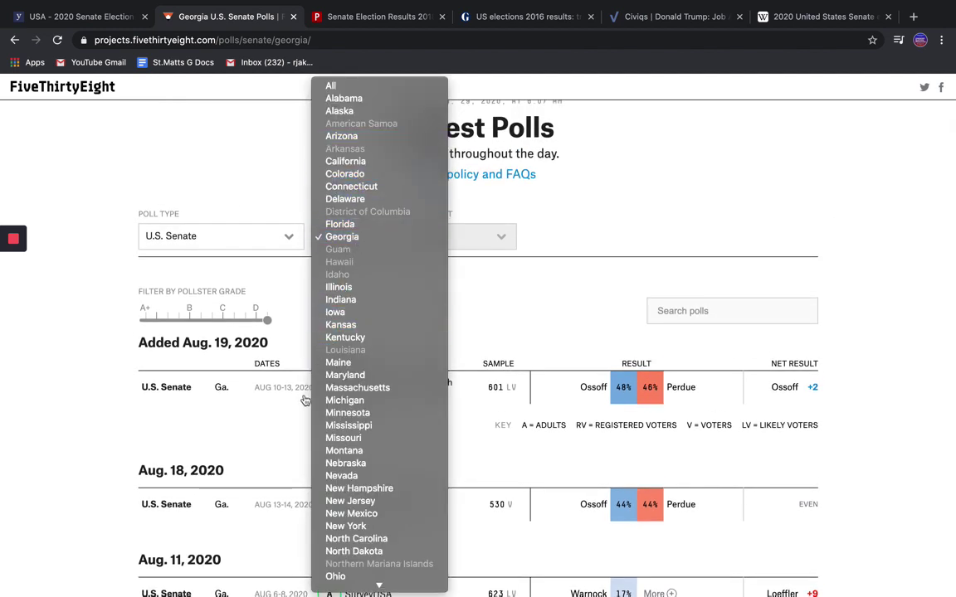
click(345, 450)
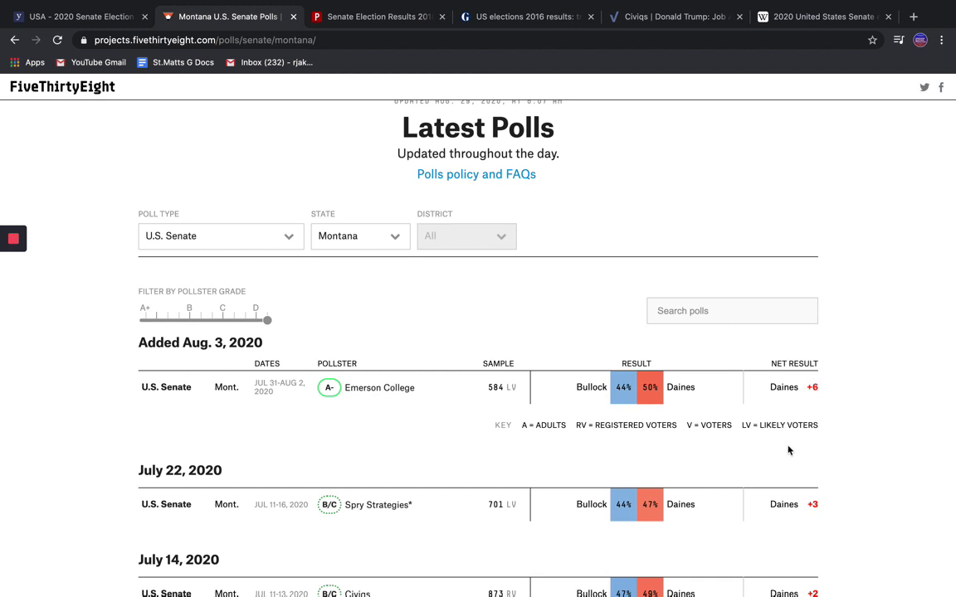
click(419, 378)
click(496, 386)
scroll(617, 390, down, 2)
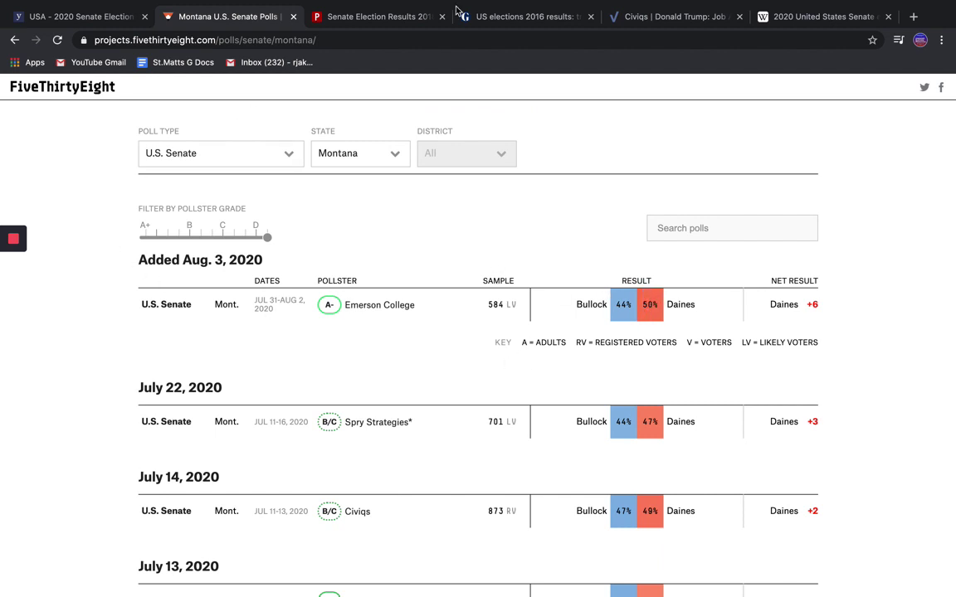
Step: Check Donald Trump's job approval in Montana on the Civiqs map and return to the YAPms map
mouse_move(634, 5)
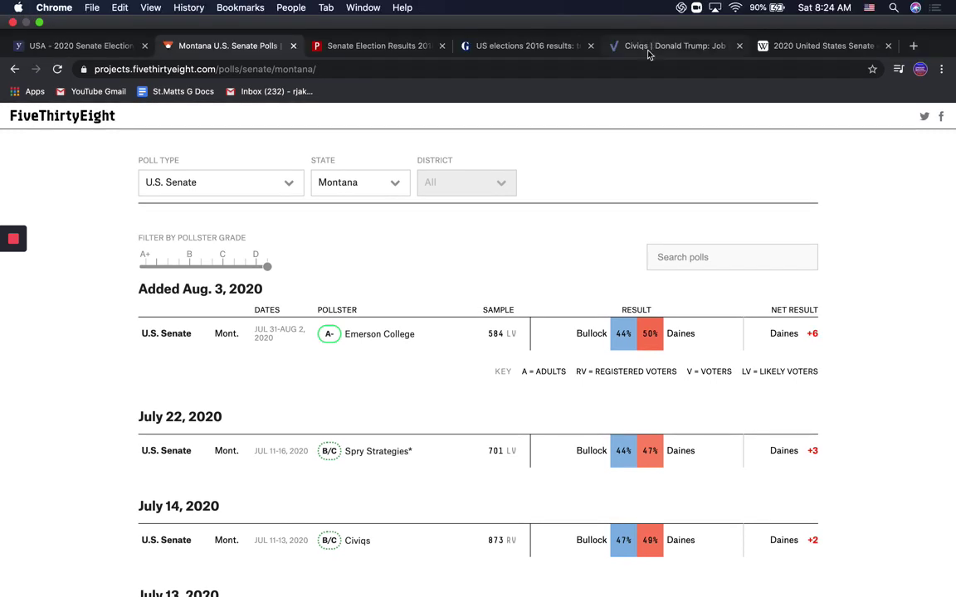
click(649, 45)
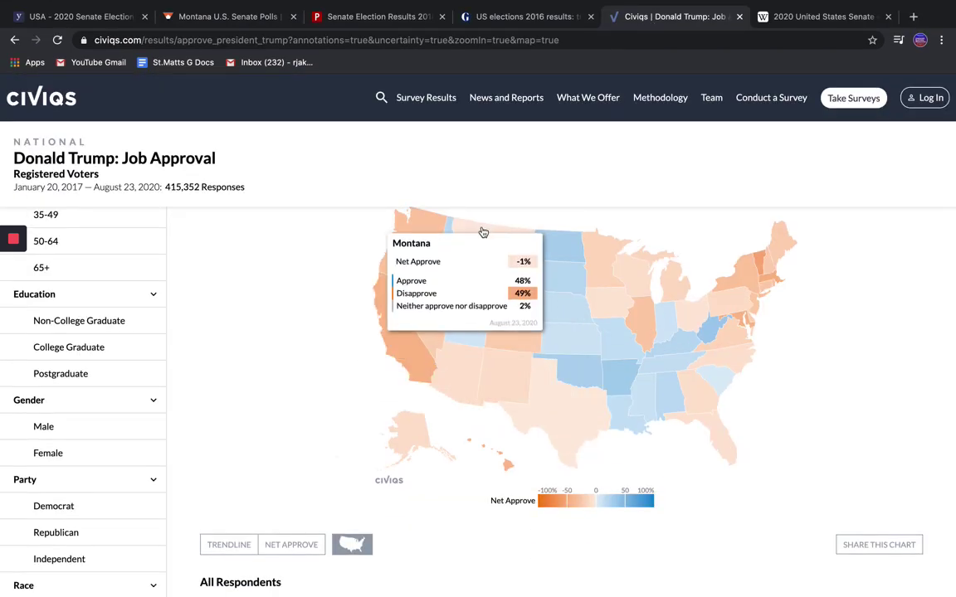
click(76, 21)
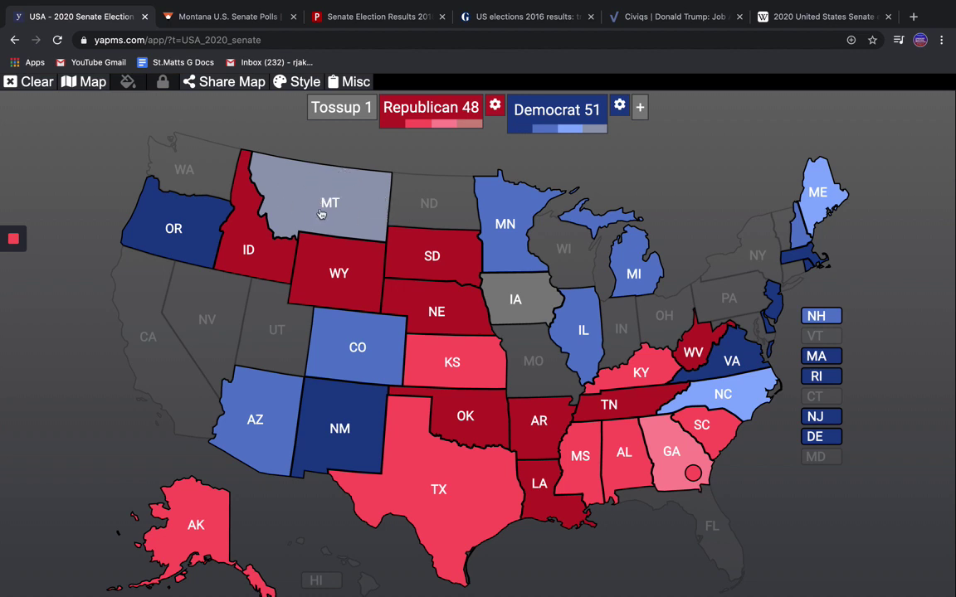
Step: Compare Montana's FiveThirtyEight Senate polls with its rating on the YAPms map
click(263, 28)
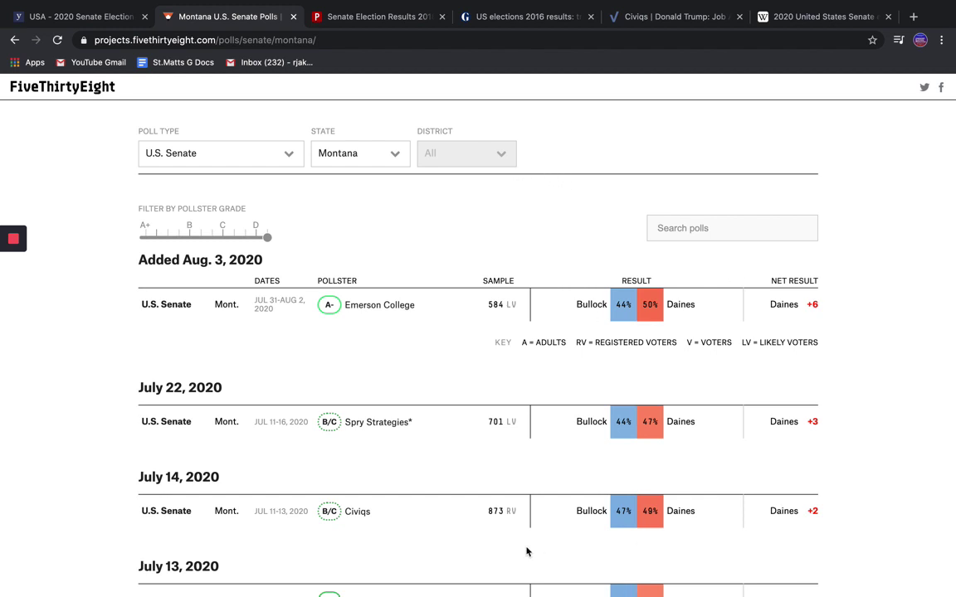
click(126, 18)
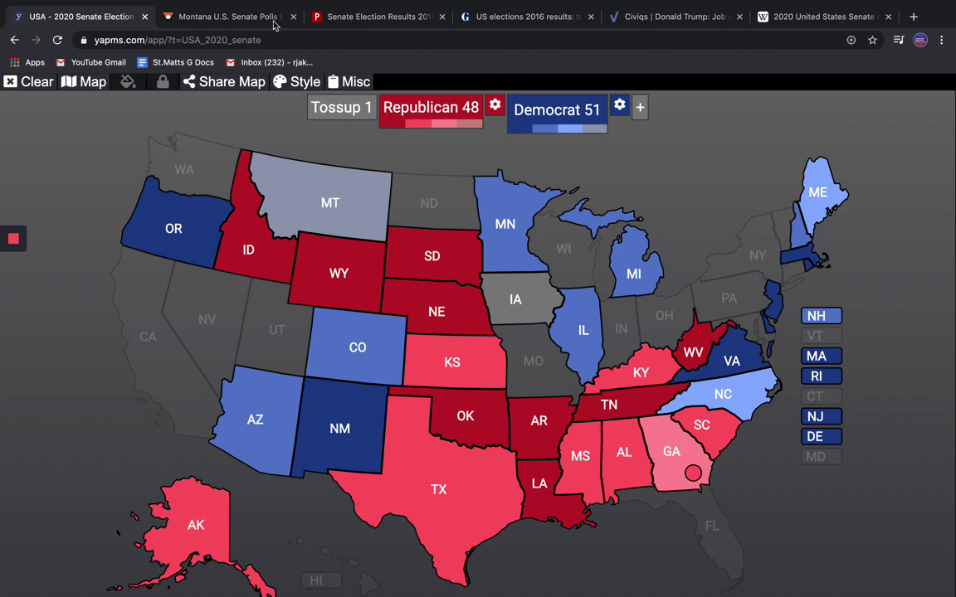
click(254, 20)
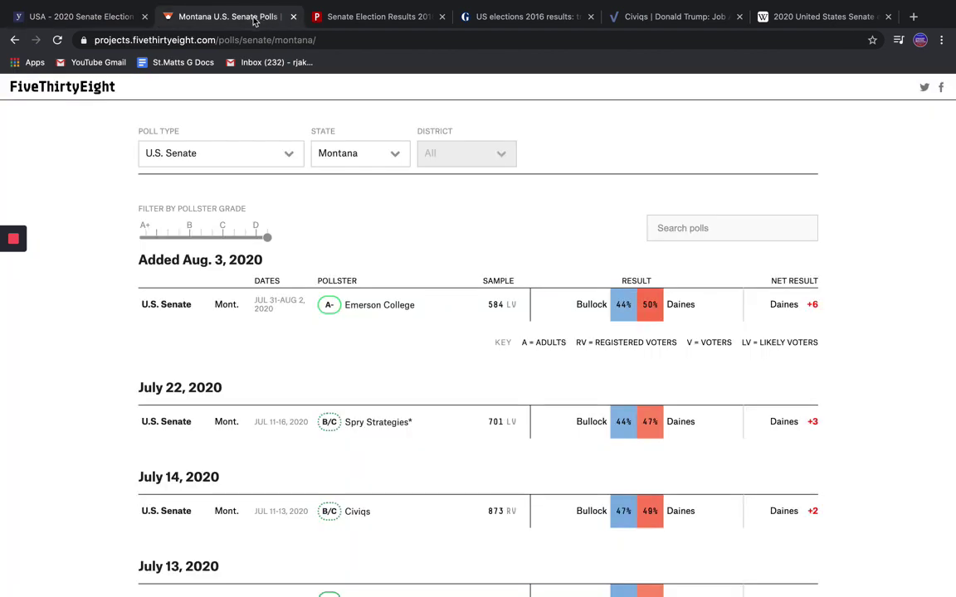
Step: Check Montana's 2018 Senate result on Politico's election results map
click(361, 16)
mouse_move(351, 197)
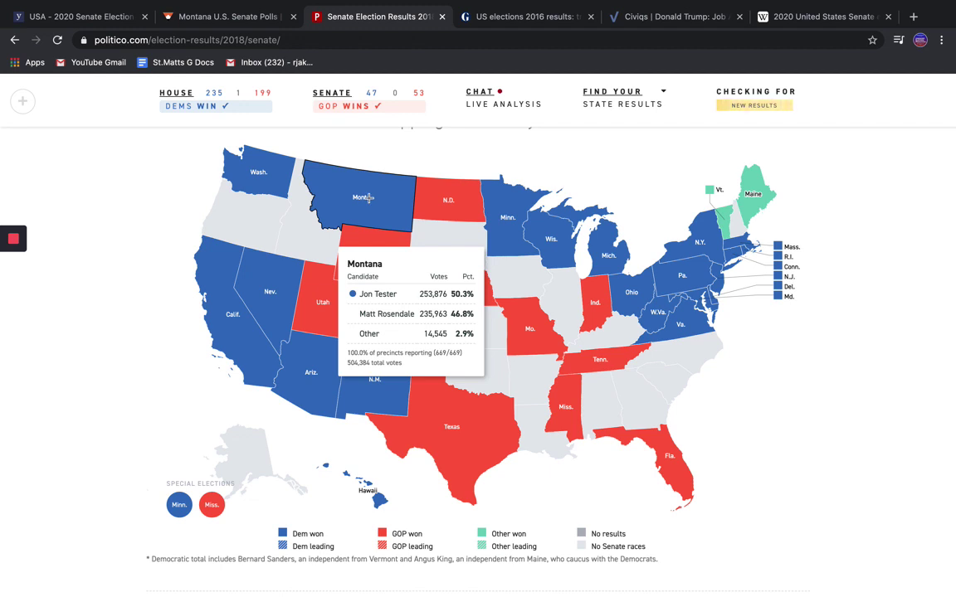
Step: Return to the YAPms Senate map and rate Iowa as Tilt Republican
click(33, 17)
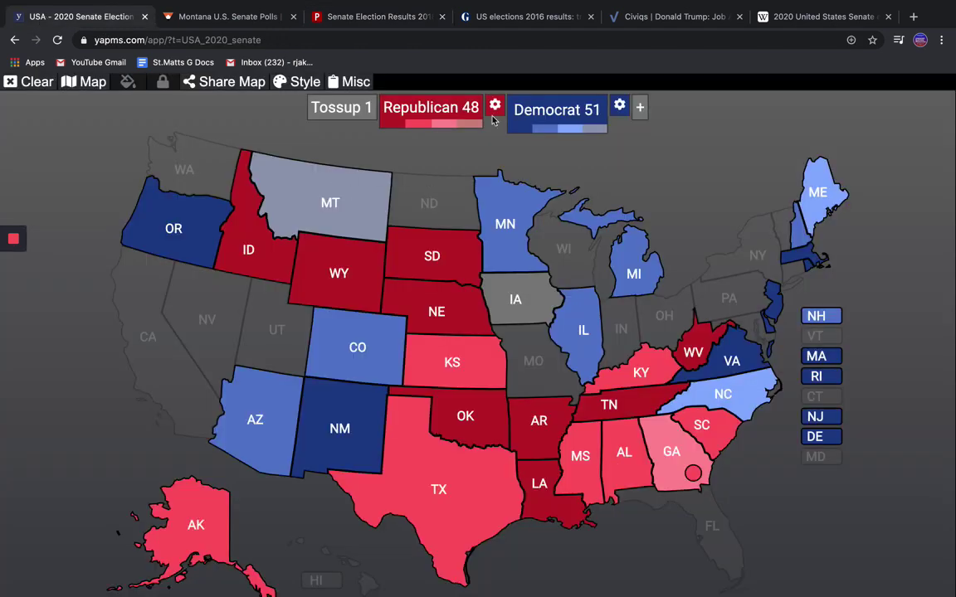
click(489, 284)
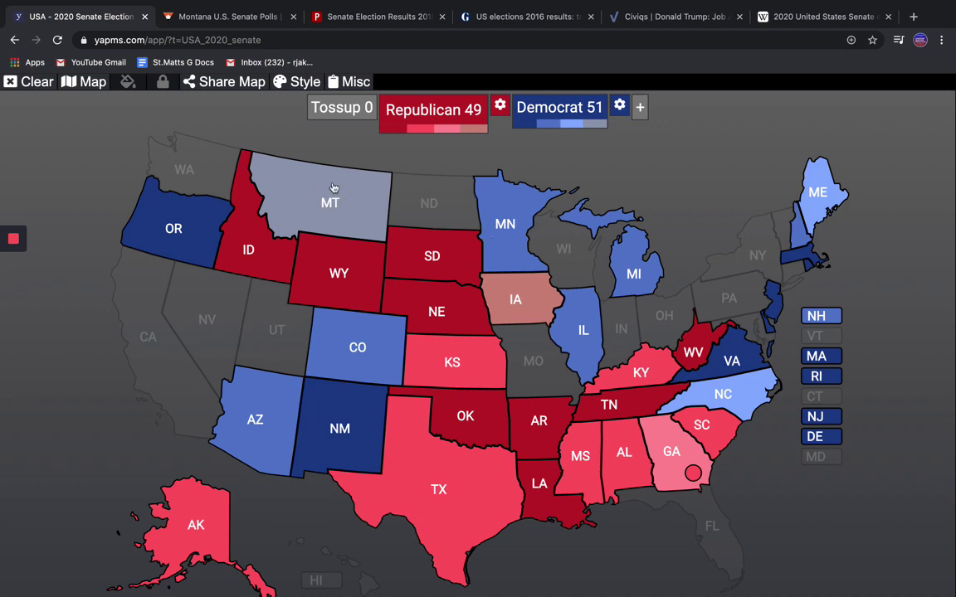
Step: Look up Montana's race ratings in Wikipedia's 2020 Senate elections table and return to the YAPms map
click(555, 8)
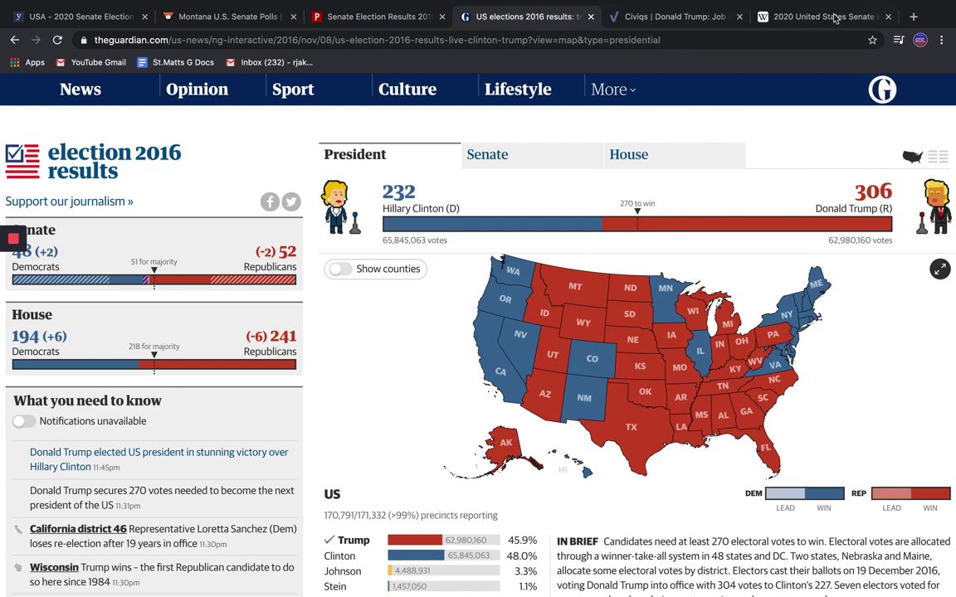
click(801, 16)
scroll(616, 428, down, 1)
scroll(378, 489, up, 4)
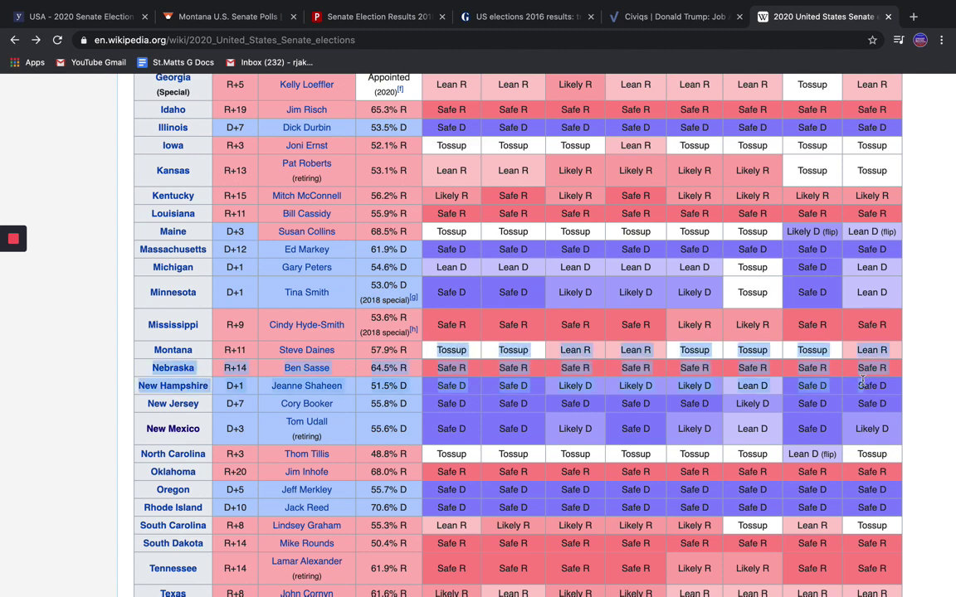
double_click(635, 350)
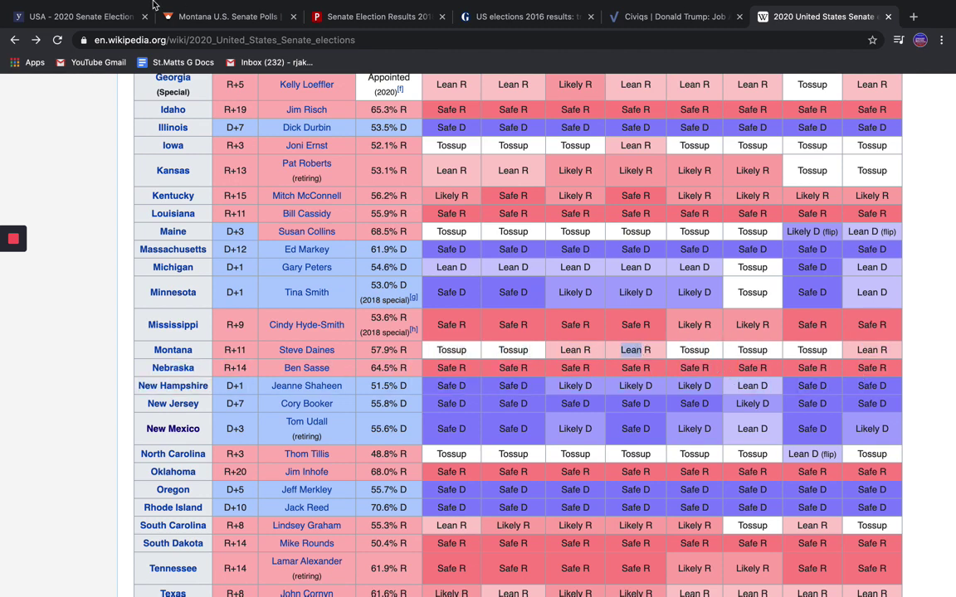
click(110, 18)
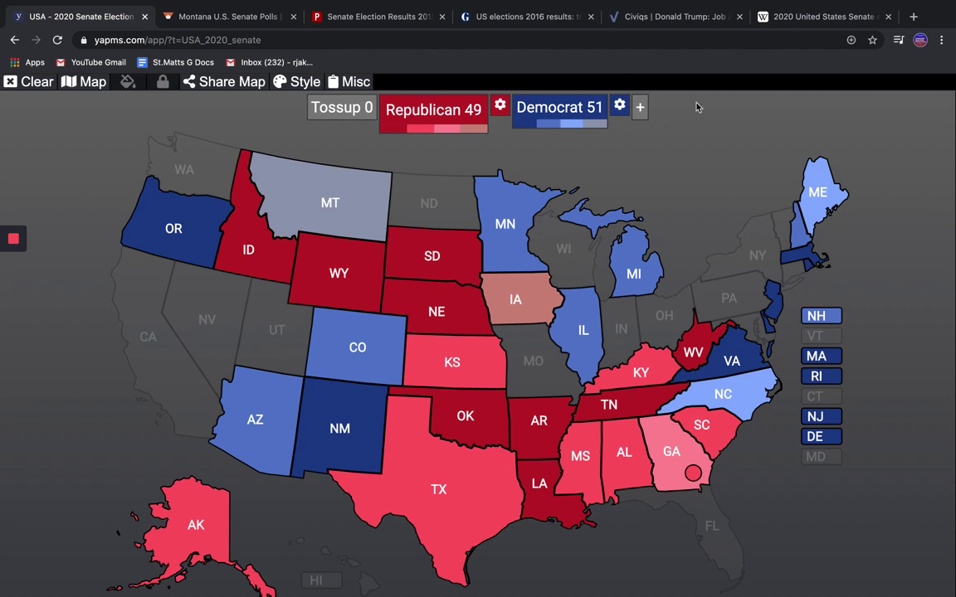
Step: Switch FiveThirtyEight's Senate polls to Iowa and look through the August and July 2020 results
click(173, 10)
click(326, 145)
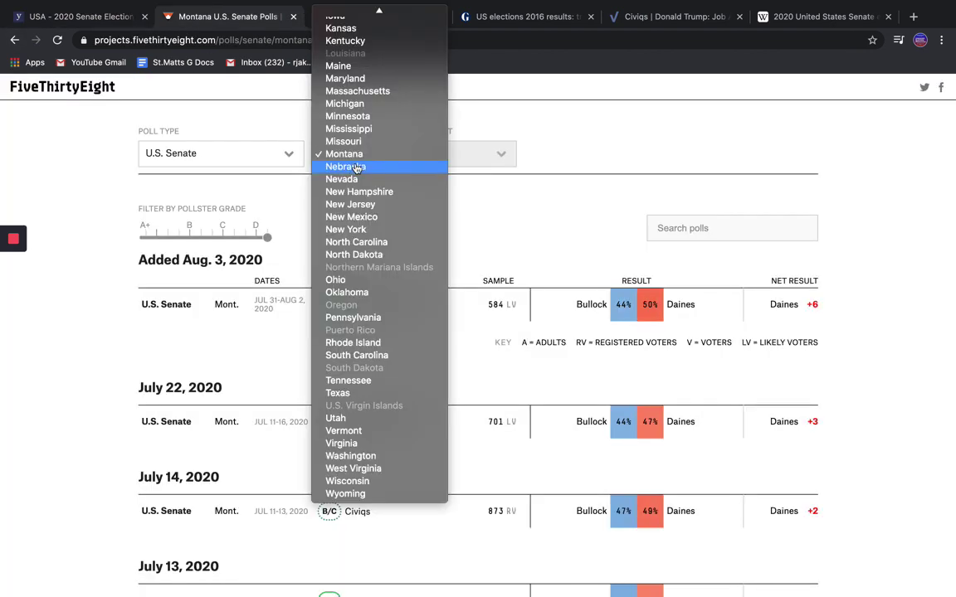
scroll(349, 125, up, 5)
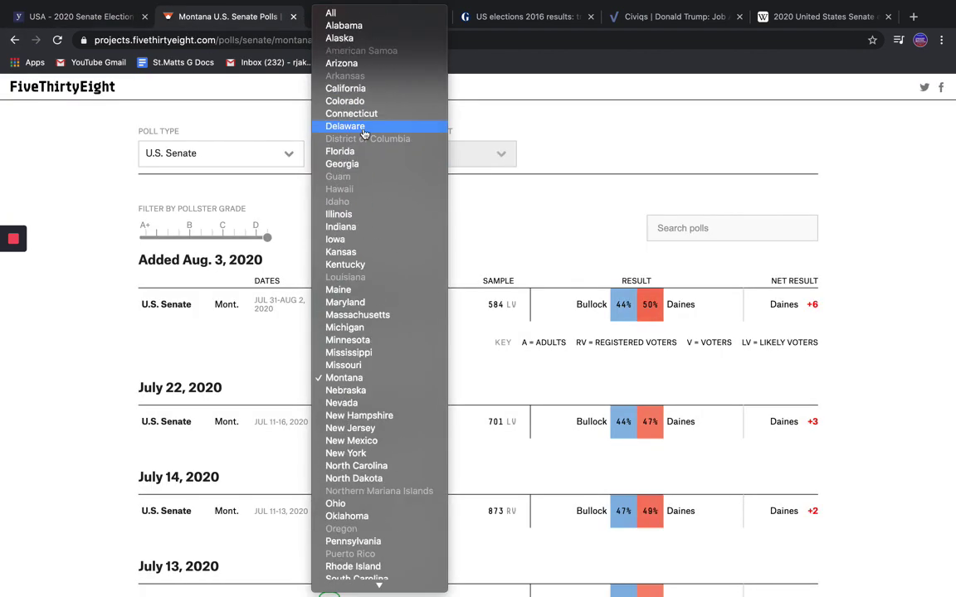
click(340, 239)
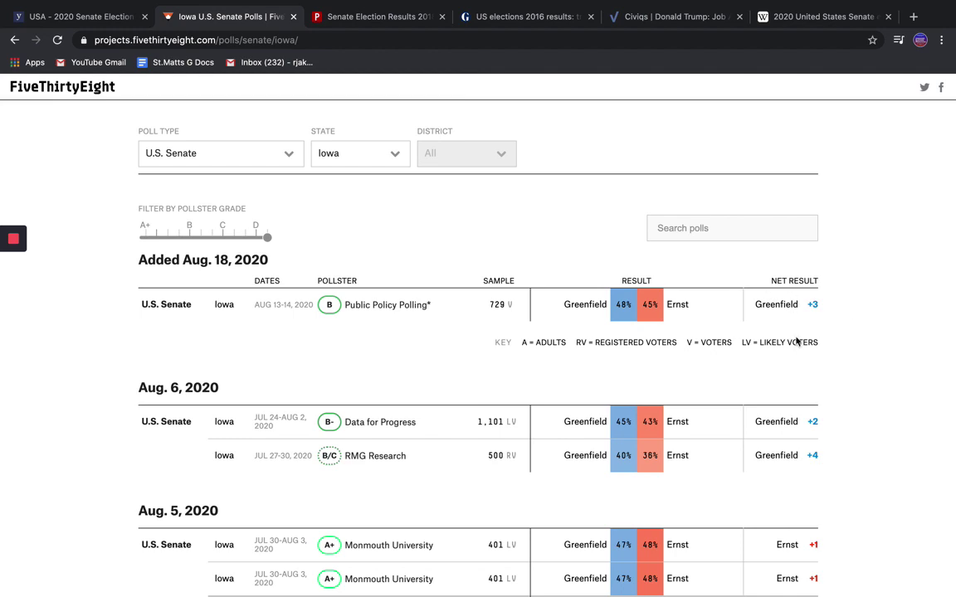
scroll(795, 465, down, 5)
scroll(663, 373, up, 3)
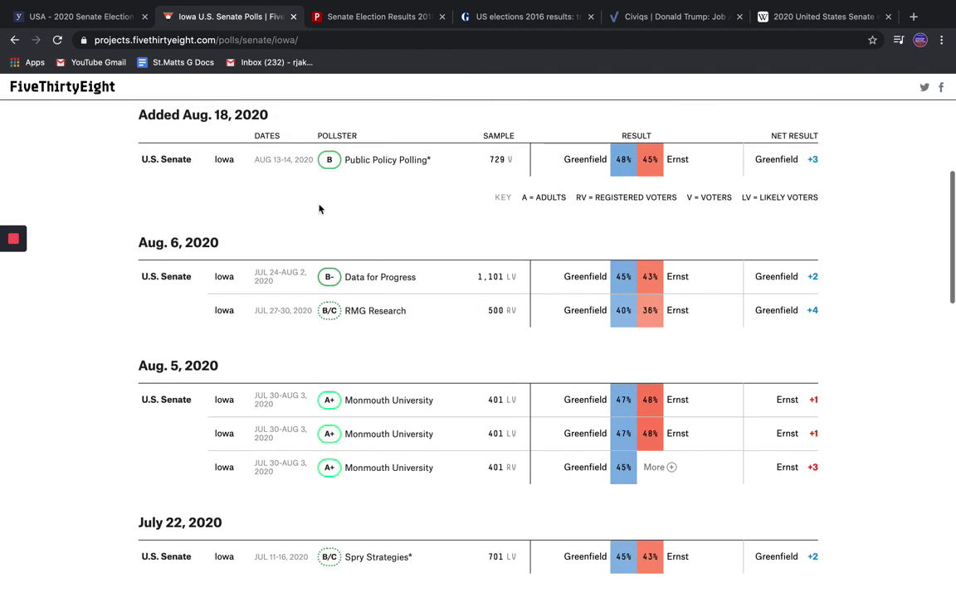
scroll(299, 214, up, 2)
Step: Filter the Iowa polls to A+ pollsters, examine their sample sizes and restore the filter to include all pollster grades
drag(267, 232, 145, 232)
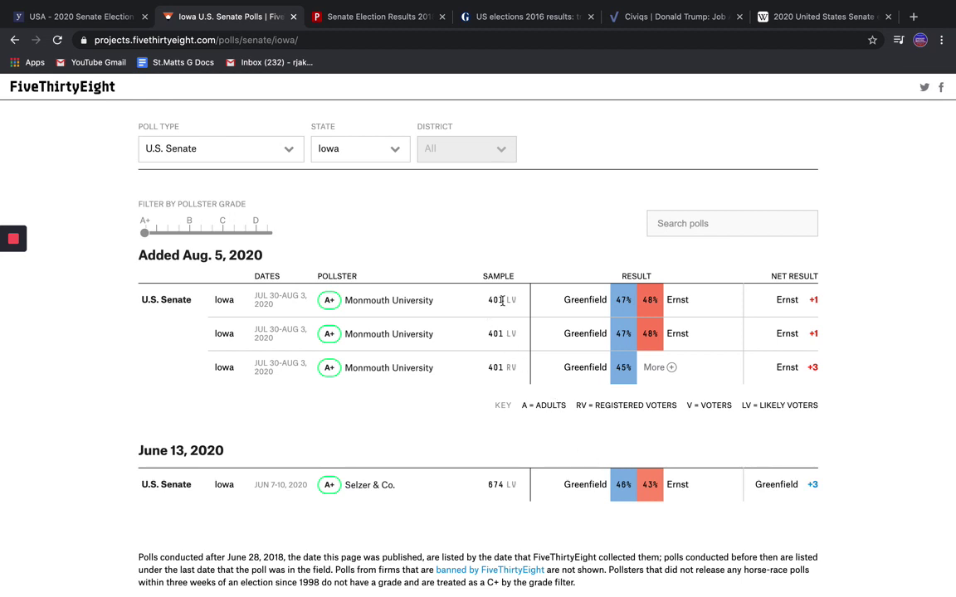
drag(502, 300, 503, 485)
click(516, 524)
click(827, 522)
drag(144, 236, 267, 233)
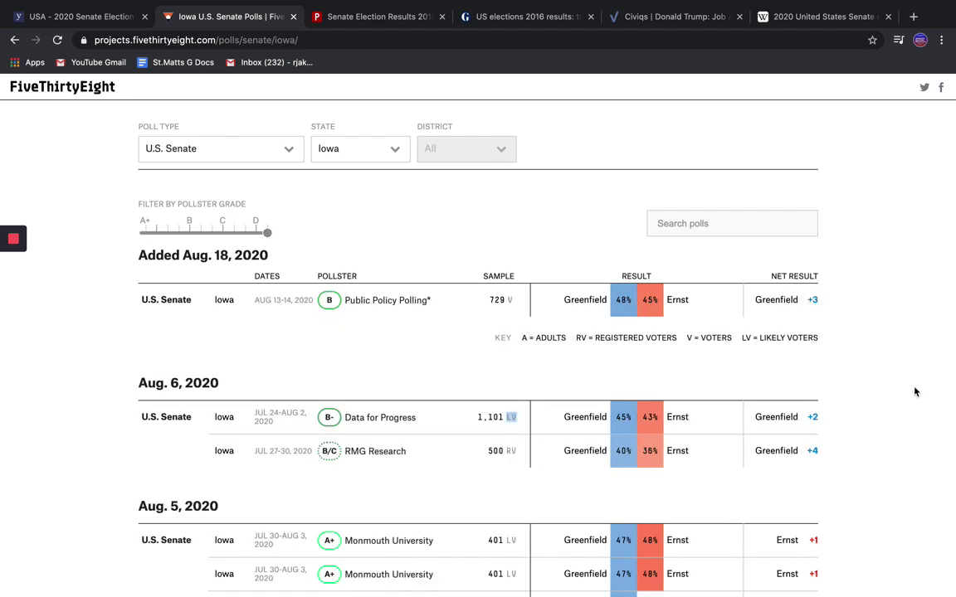
Step: Make Democrat the active party on the YAPms map and compare Iowa's rating with its FiveThirtyEight Senate polls
click(29, 15)
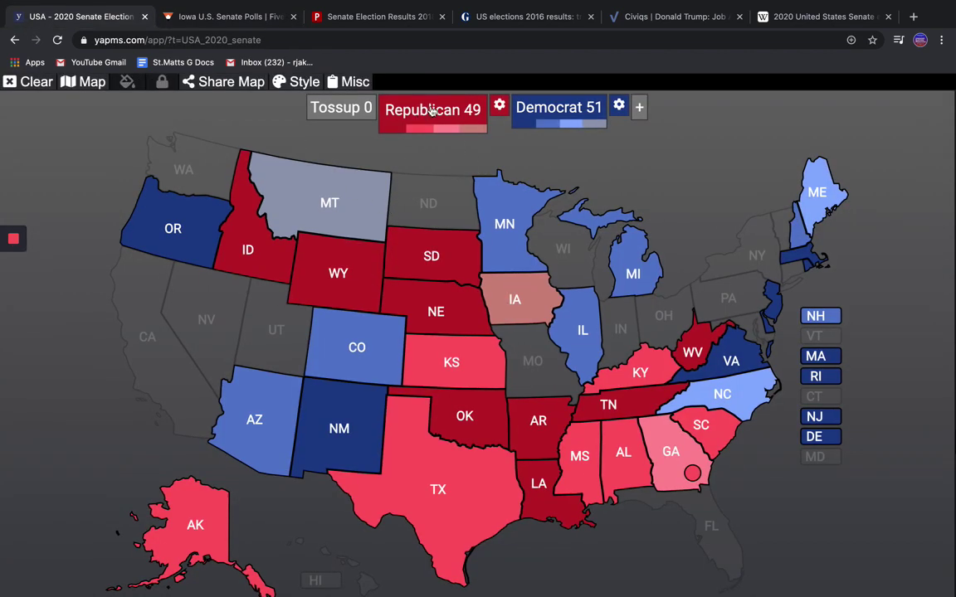
click(535, 115)
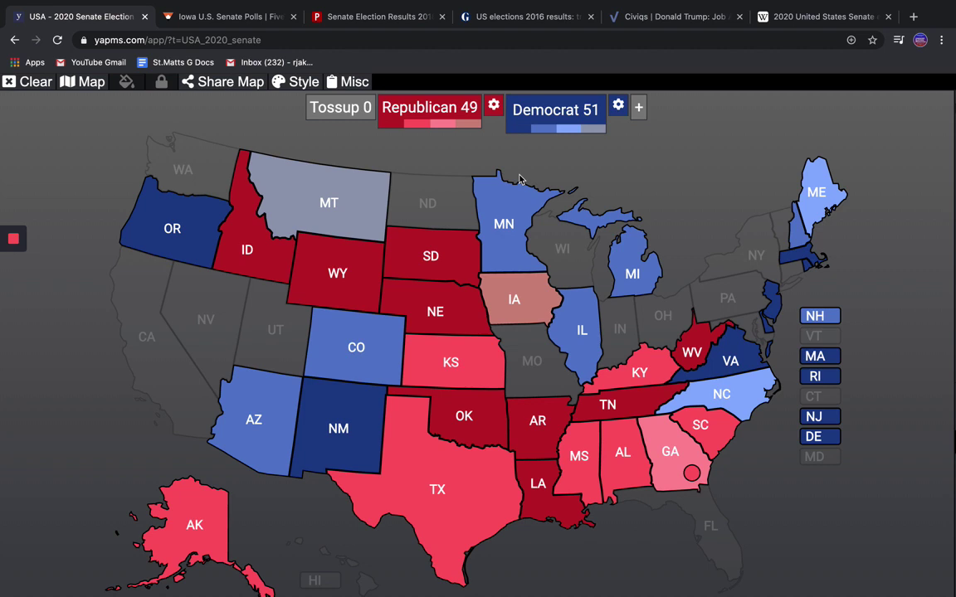
click(200, 18)
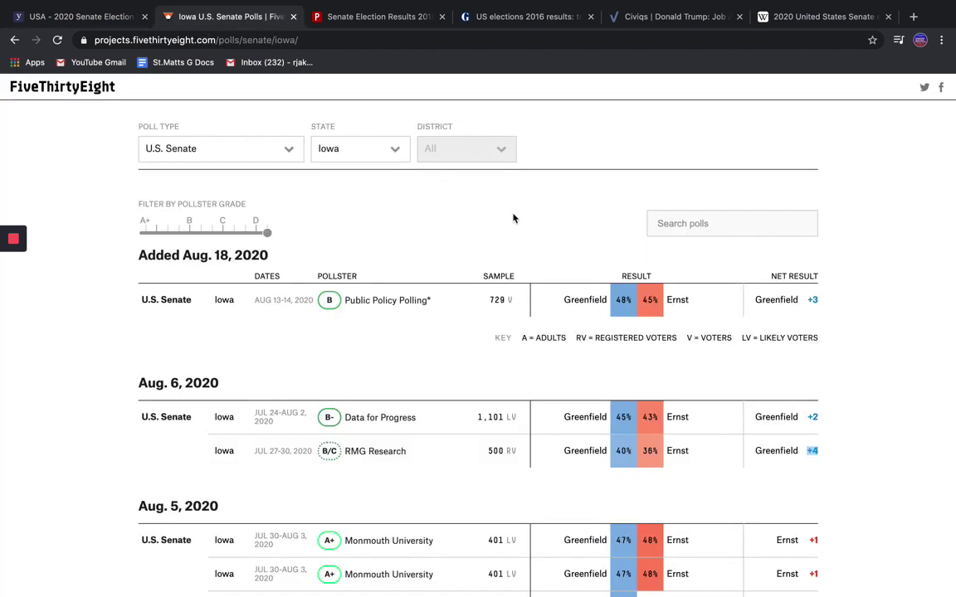
click(37, 14)
scroll(407, 212, down, 1)
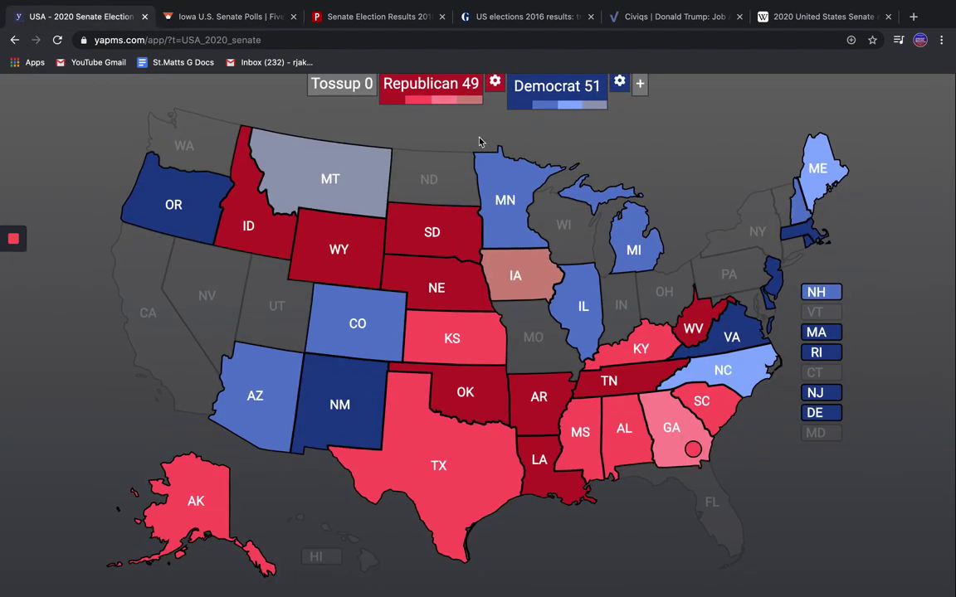
scroll(452, 194, down, 1)
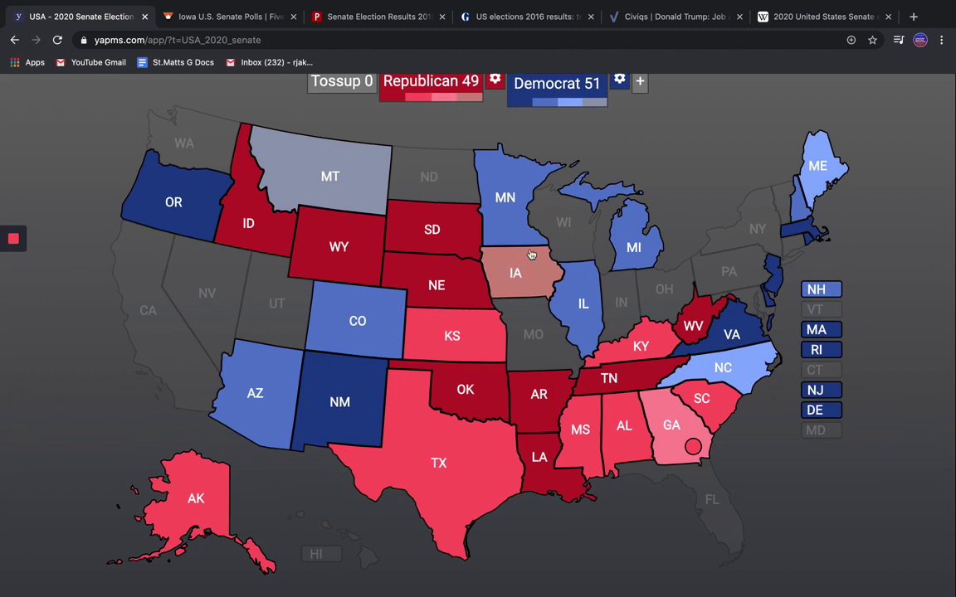
scroll(531, 252, up, 1)
scroll(531, 265, down, 1)
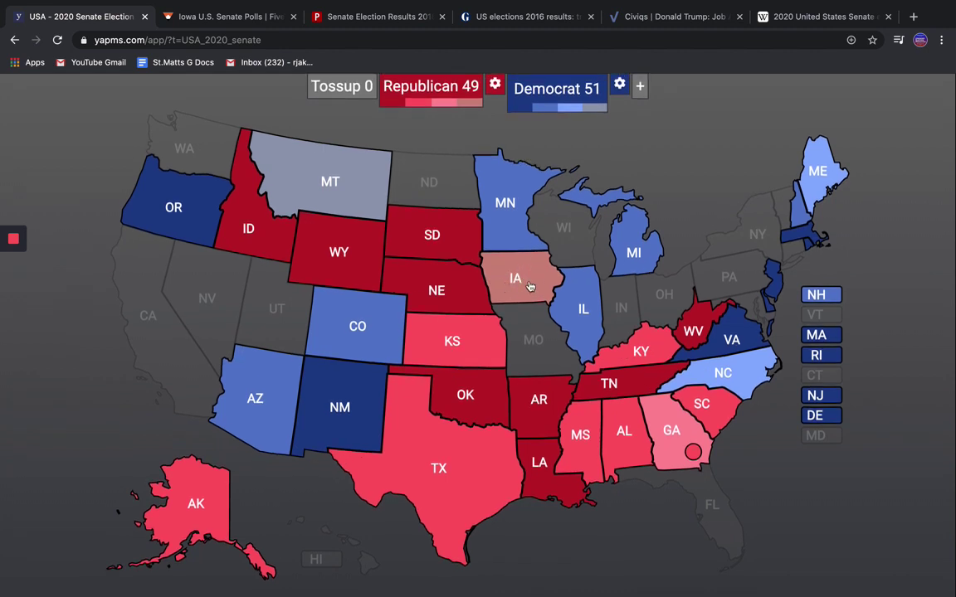
click(390, 90)
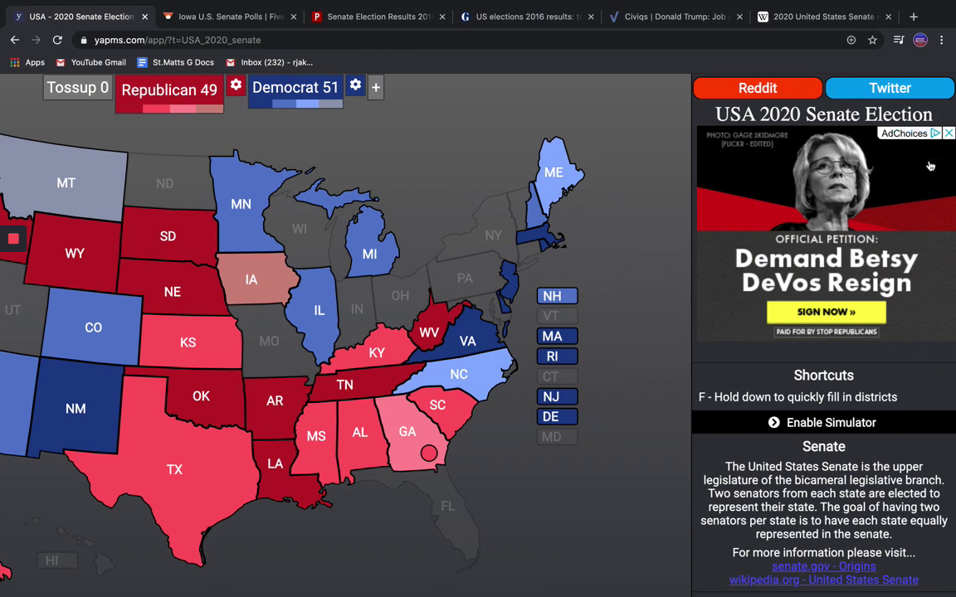
scroll(842, 446, down, 8)
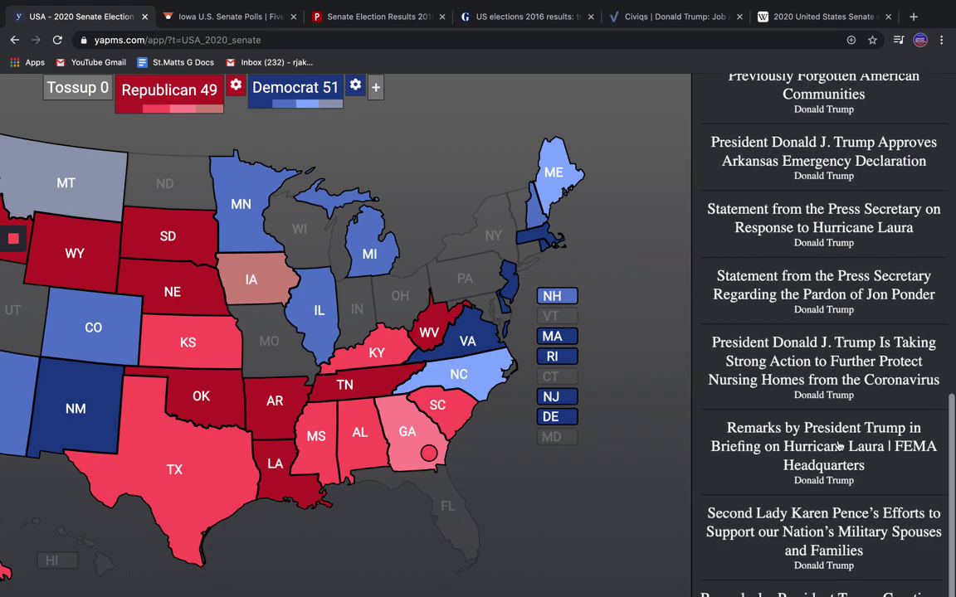
scroll(860, 407, up, 6)
scroll(860, 406, up, 5)
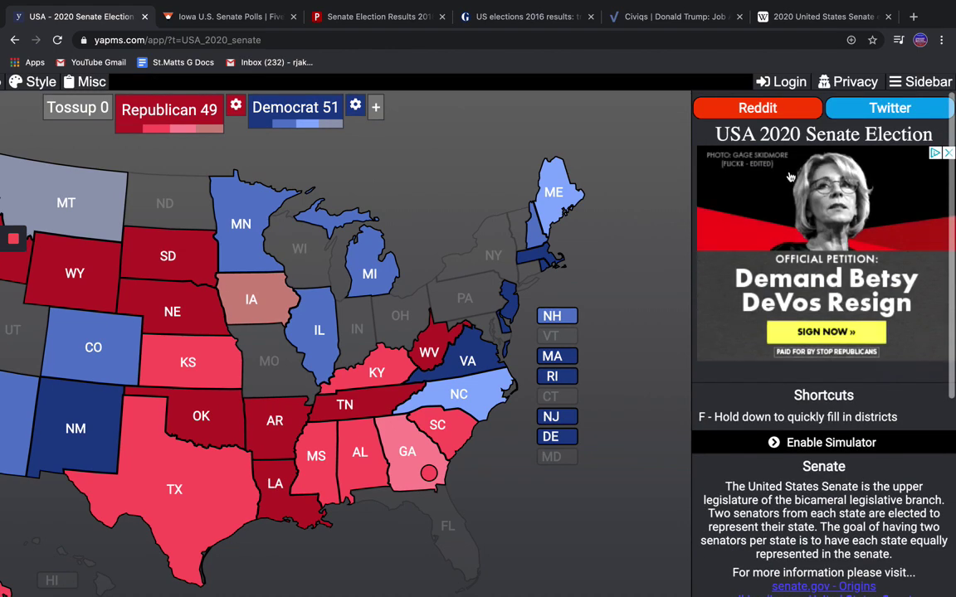